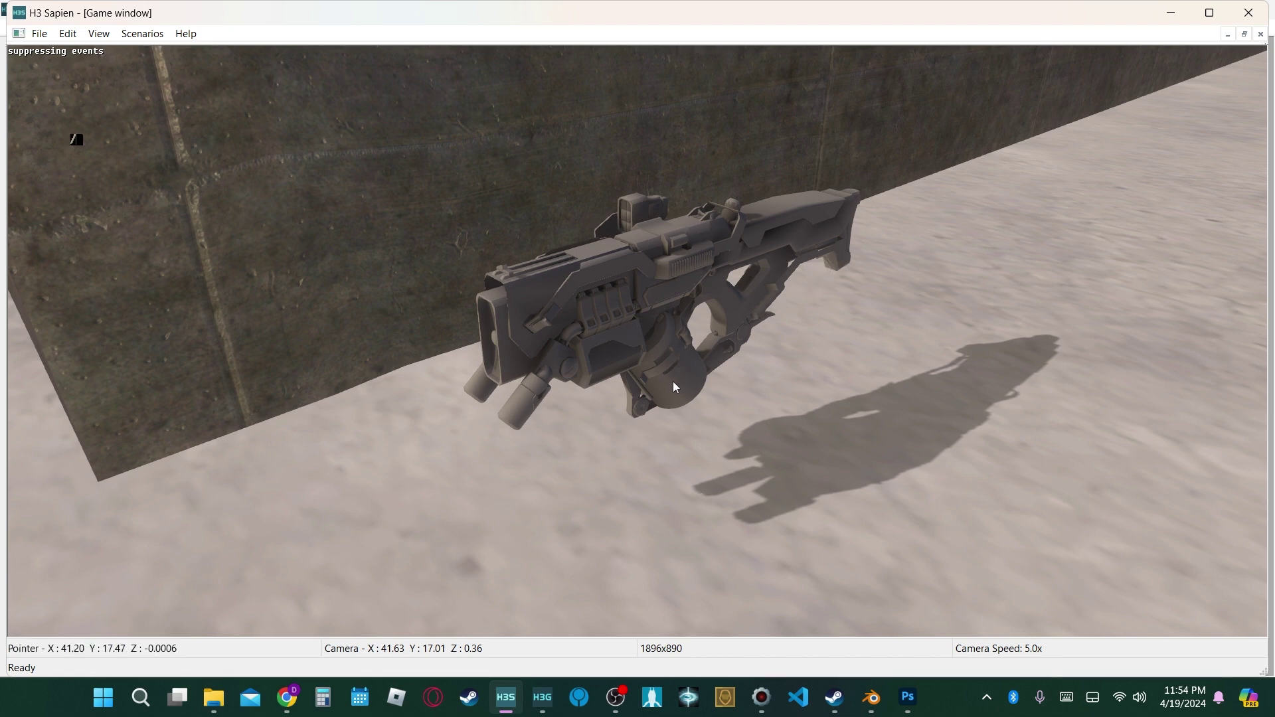
- Switch to Photoshop and open all six Green_Gun PNG textures from the sci-fi-plasma-gun textures folder
key("alt+Tab")
left_click(224, 153)
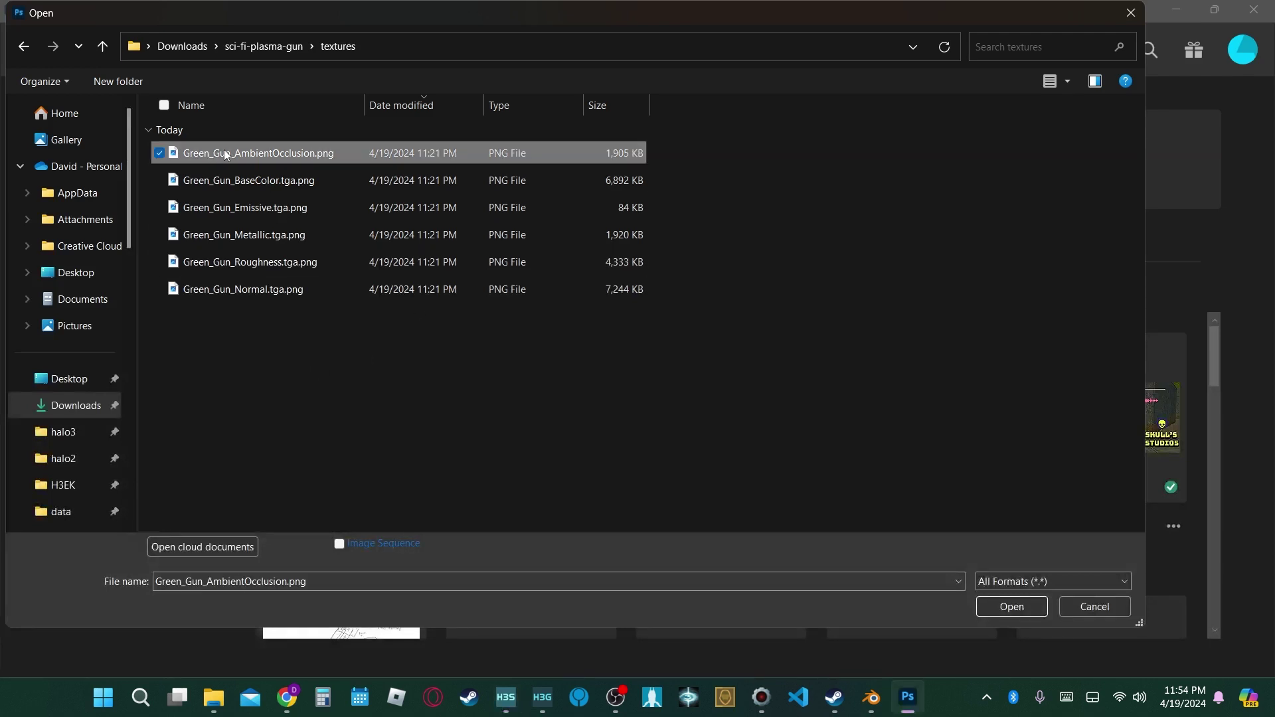
left_click(236, 284, "shift")
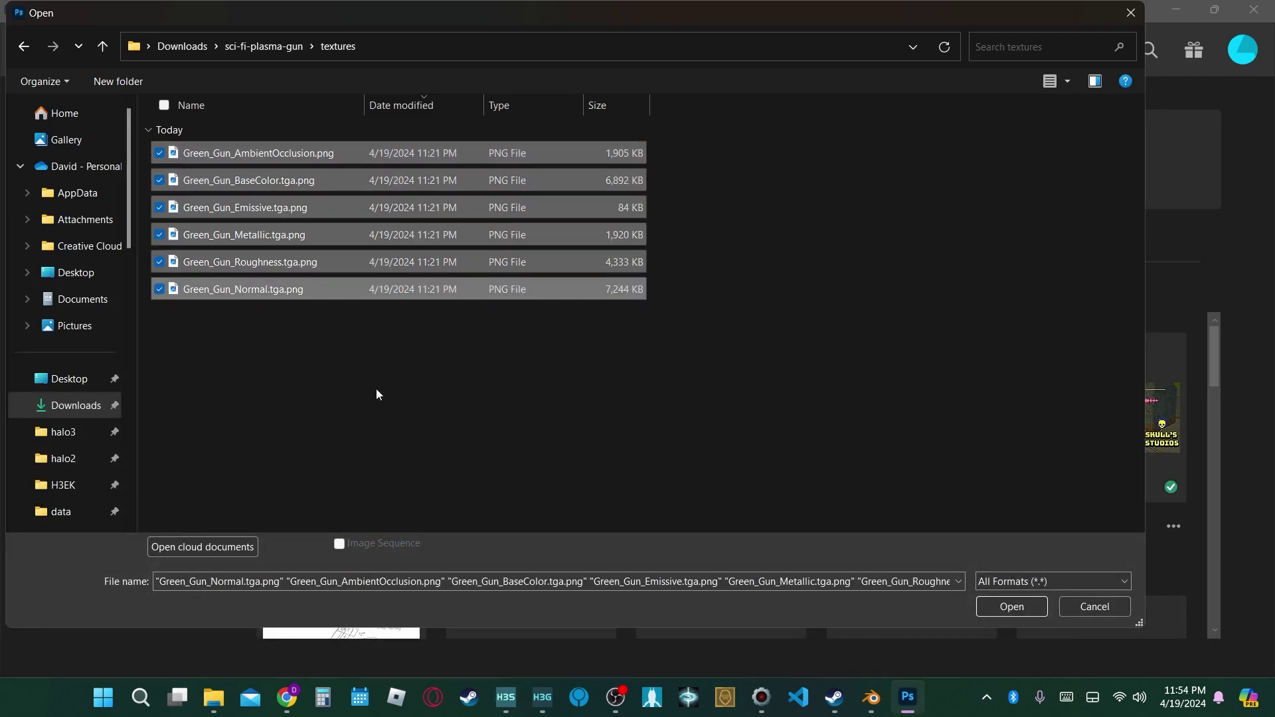
left_click(1013, 609)
- Check the diffuse map instructions in the Chrome guide and, in Photoshop, copy the ambient occlusion map into a layer above the Green_Gun base color
key("alt+Tab")
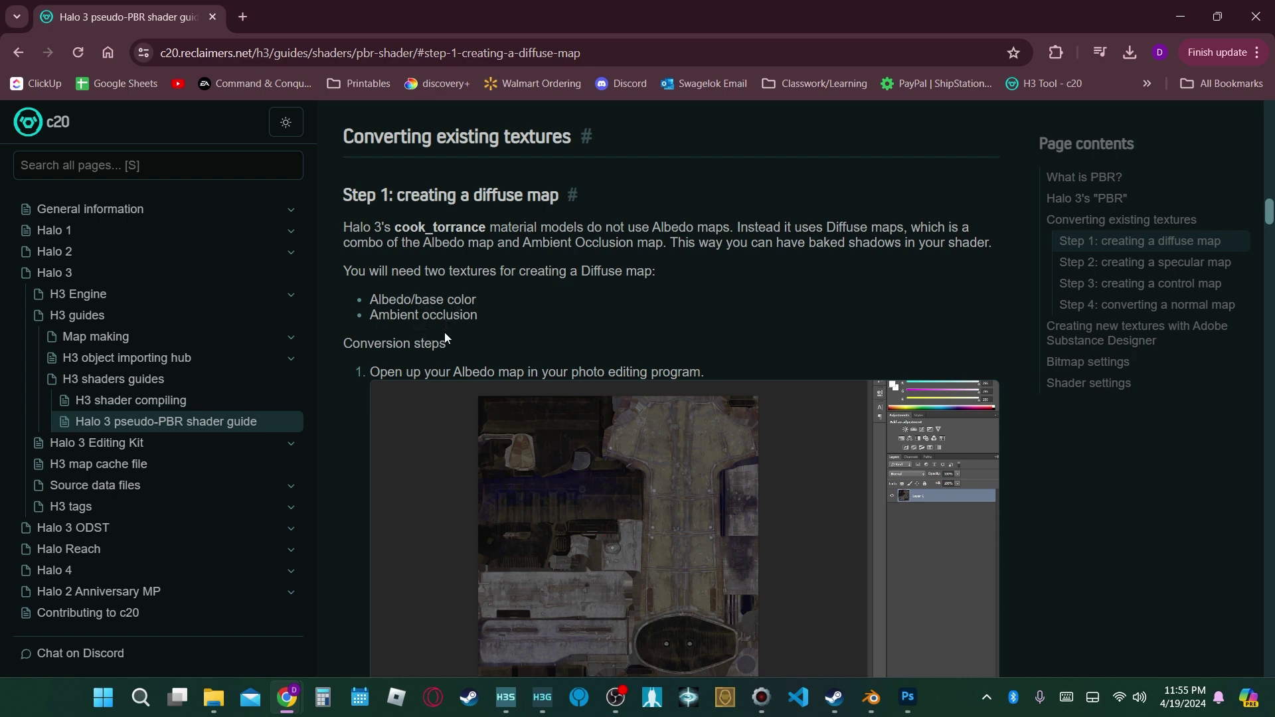
scroll(561, 396, "down", 1)
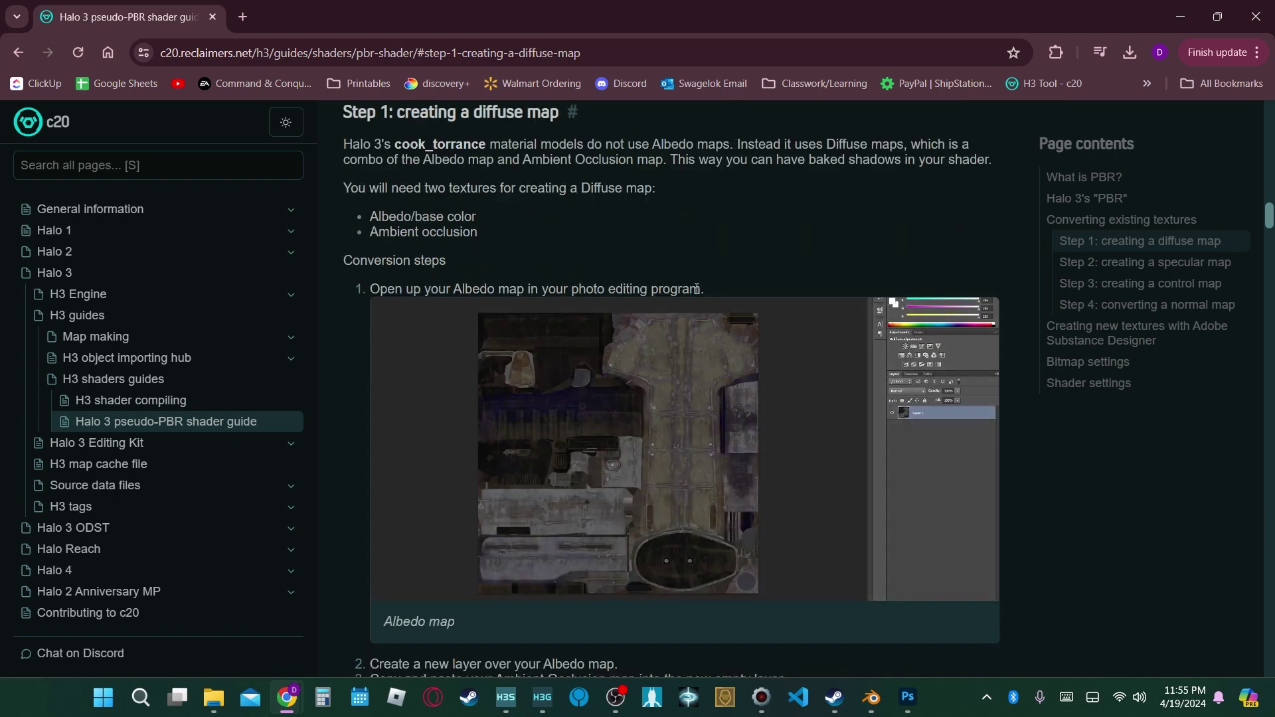
key("alt+Tab")
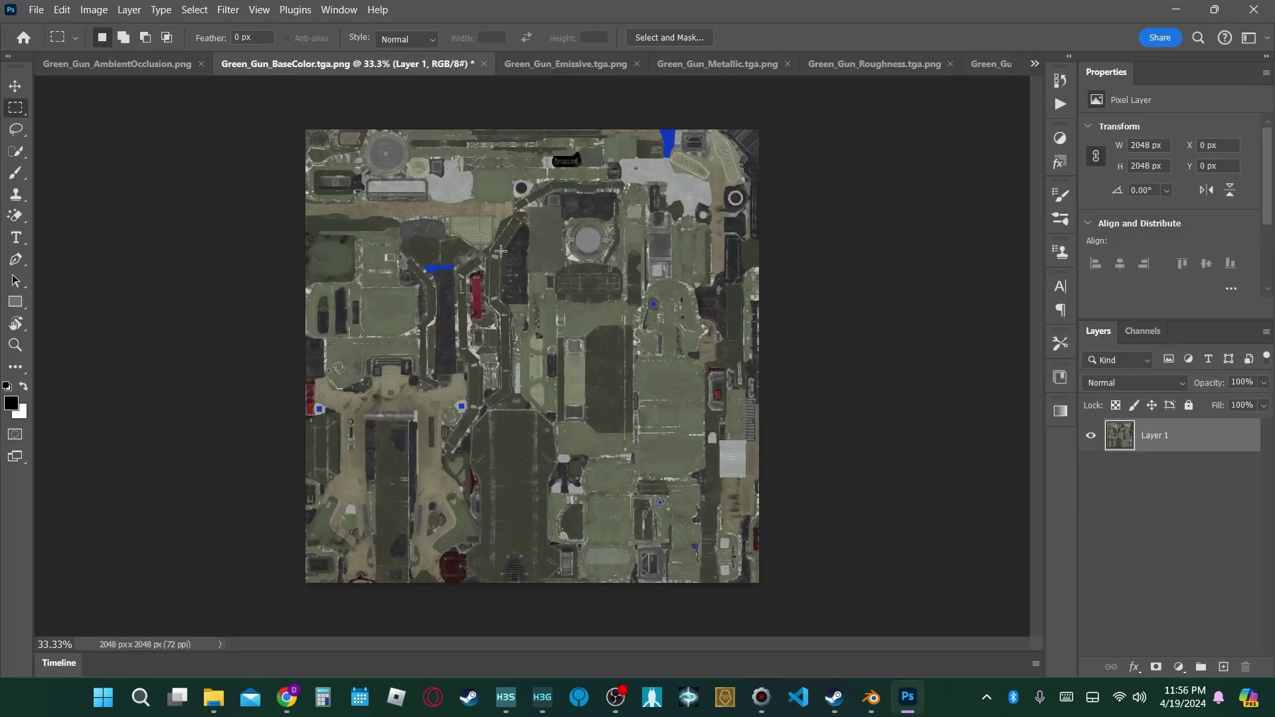
left_click(121, 70)
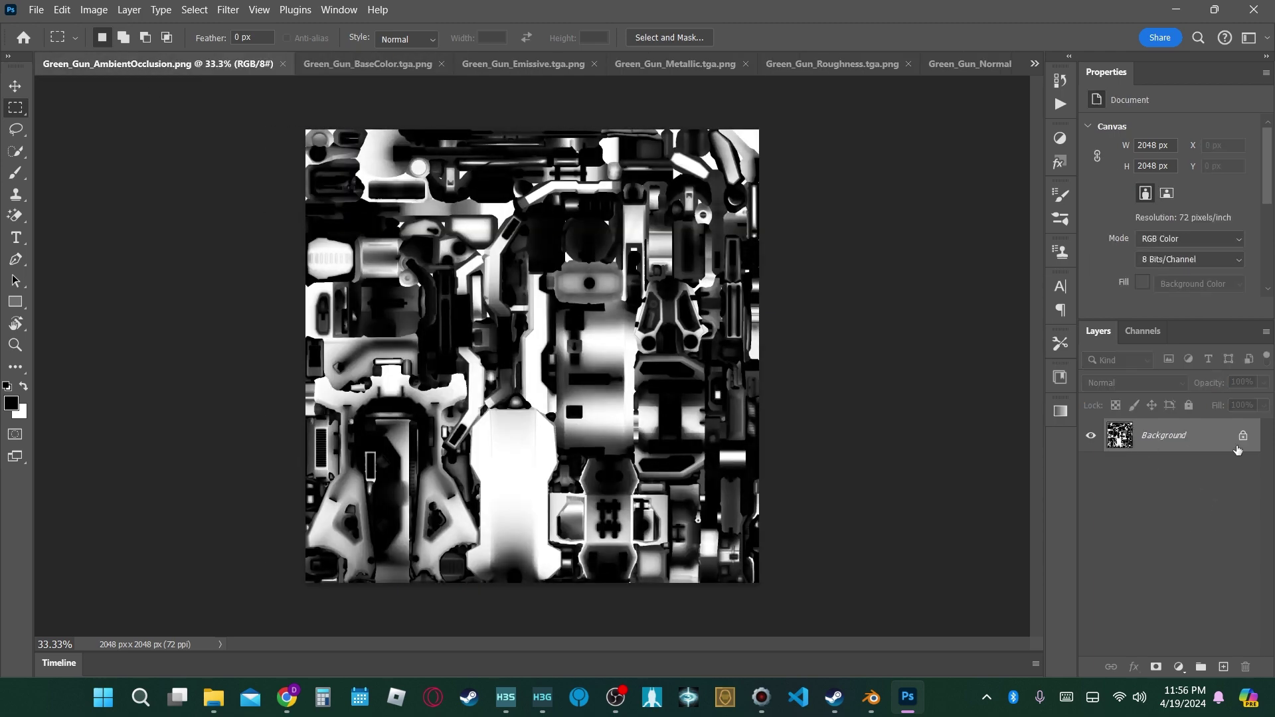
left_click_drag(1229, 512, 1246, 667)
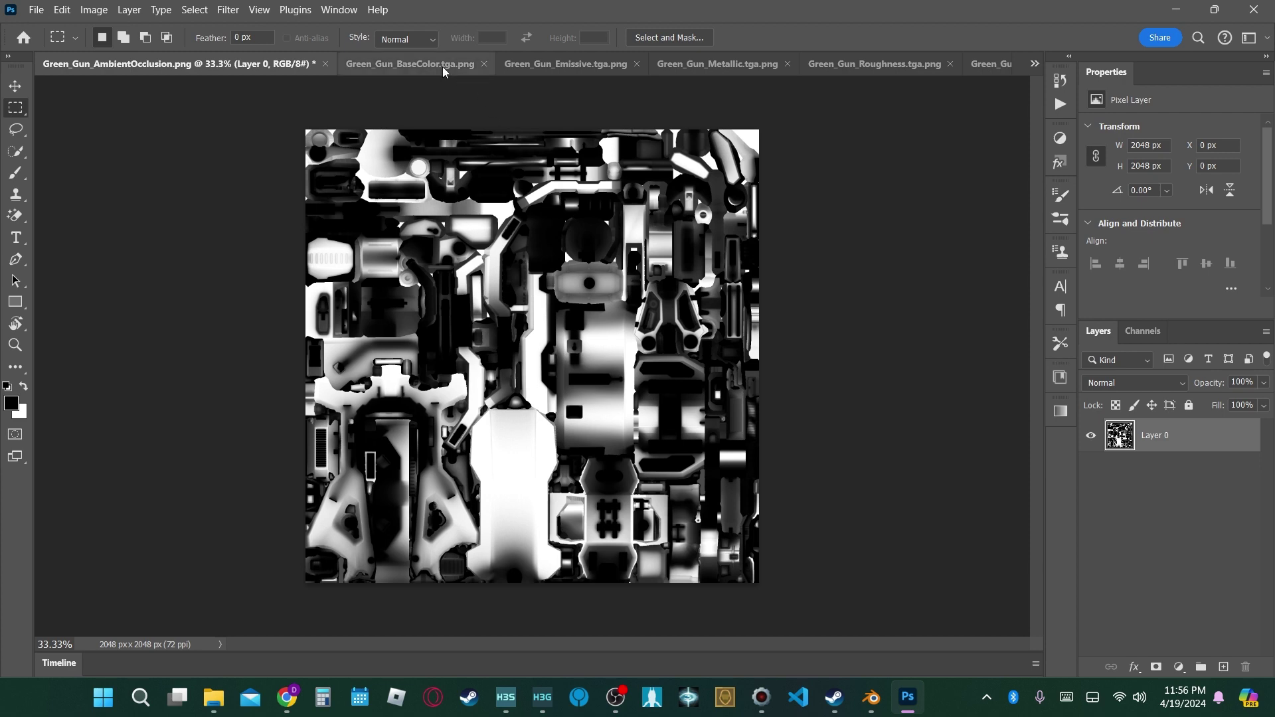
left_click(412, 64)
key("ctrl+v")
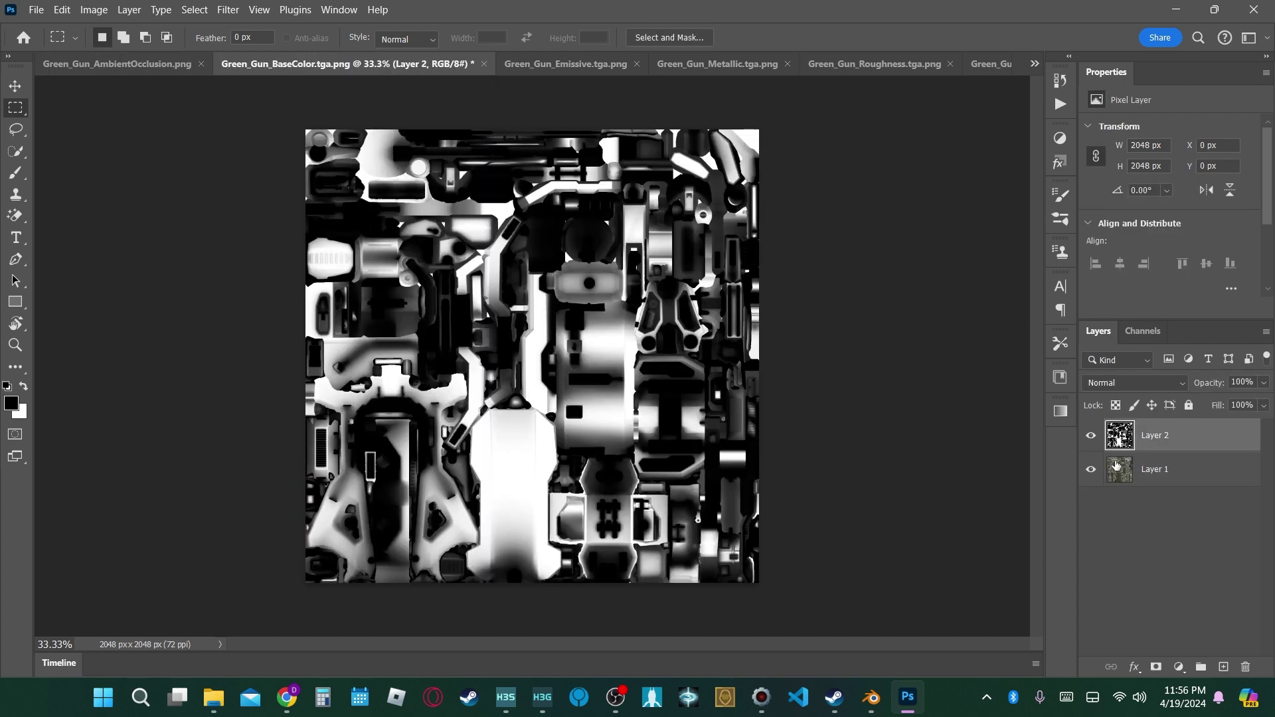
- Set the blend mode of the ambient occlusion layer over the base color to Multiply
key("alt+F9")
left_click(1136, 384)
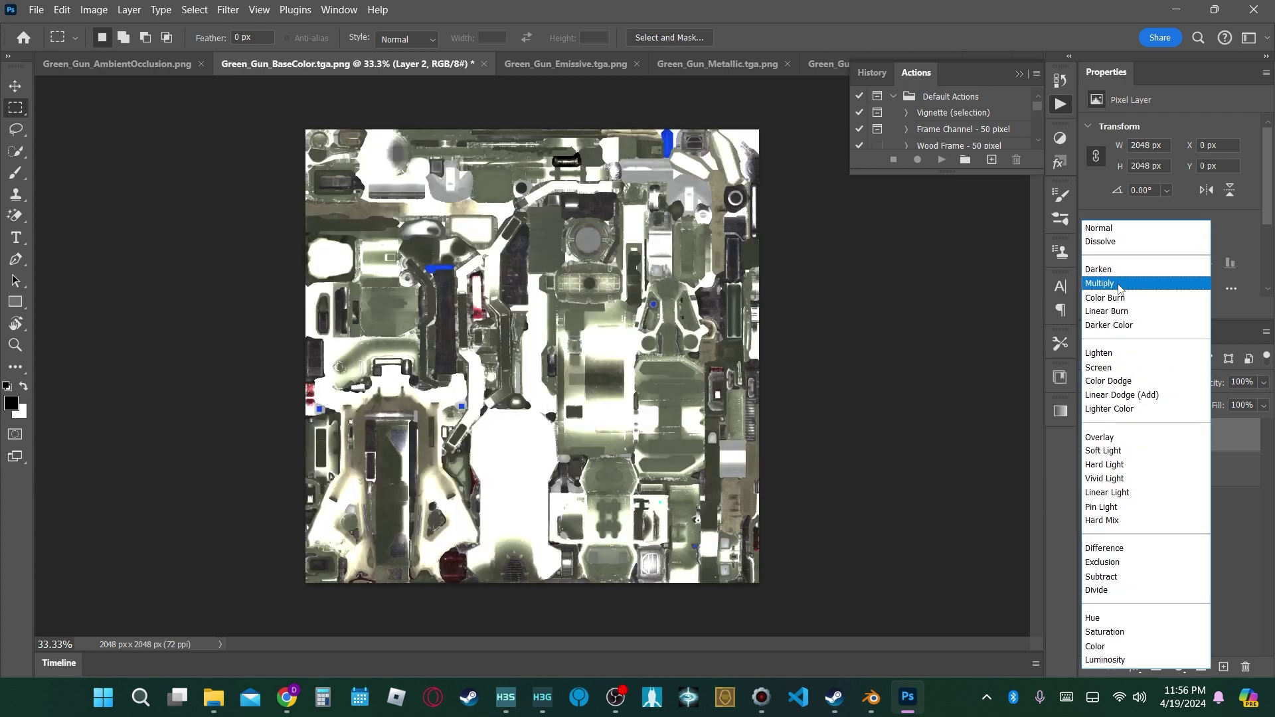
left_click(1120, 288)
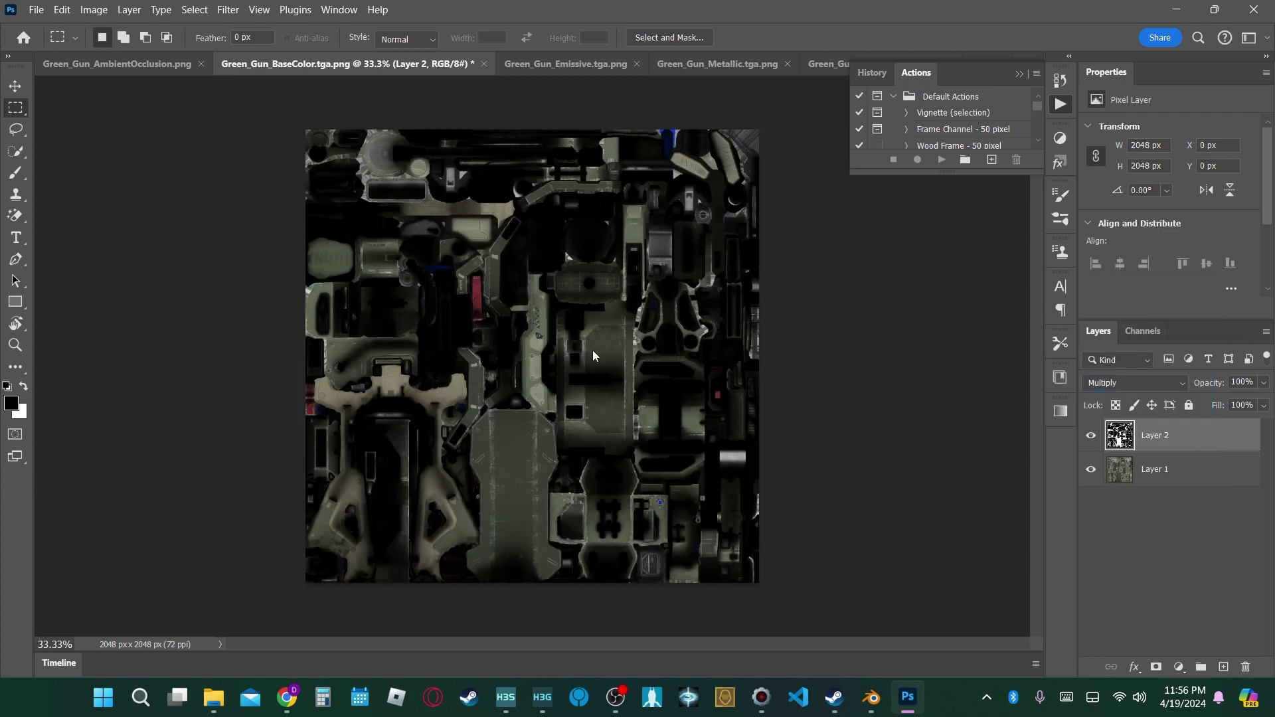
- Save the diffuse map as legion_railgun_diffuse.tif in the legion_railgun bitmaps folder, with LZW compression and layers included
key("ctrl+shift+s")
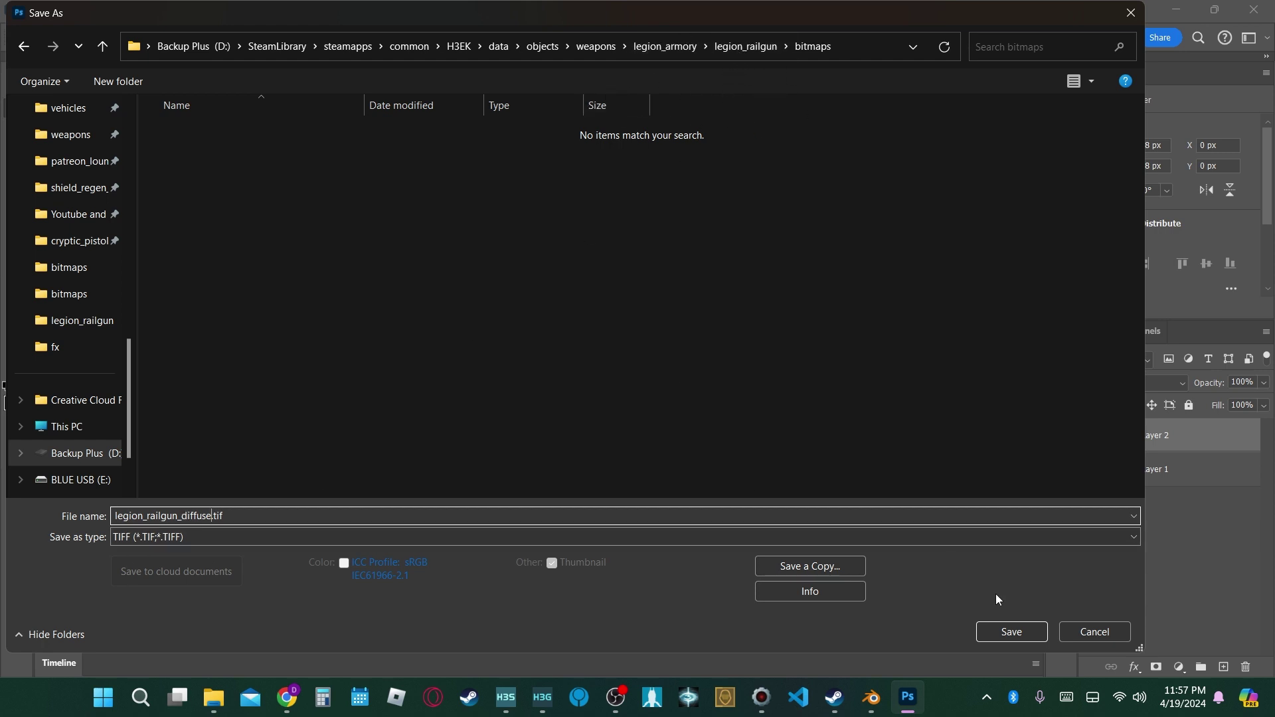
left_click(1009, 632)
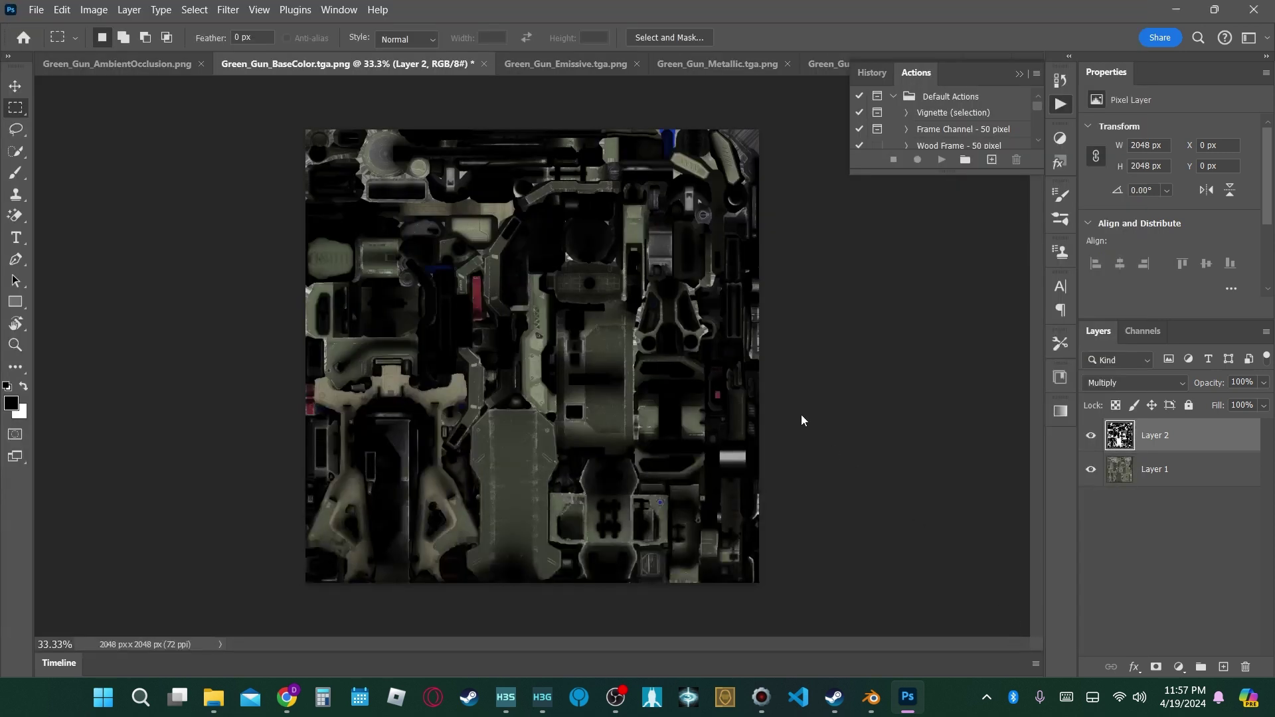
left_click(893, 182)
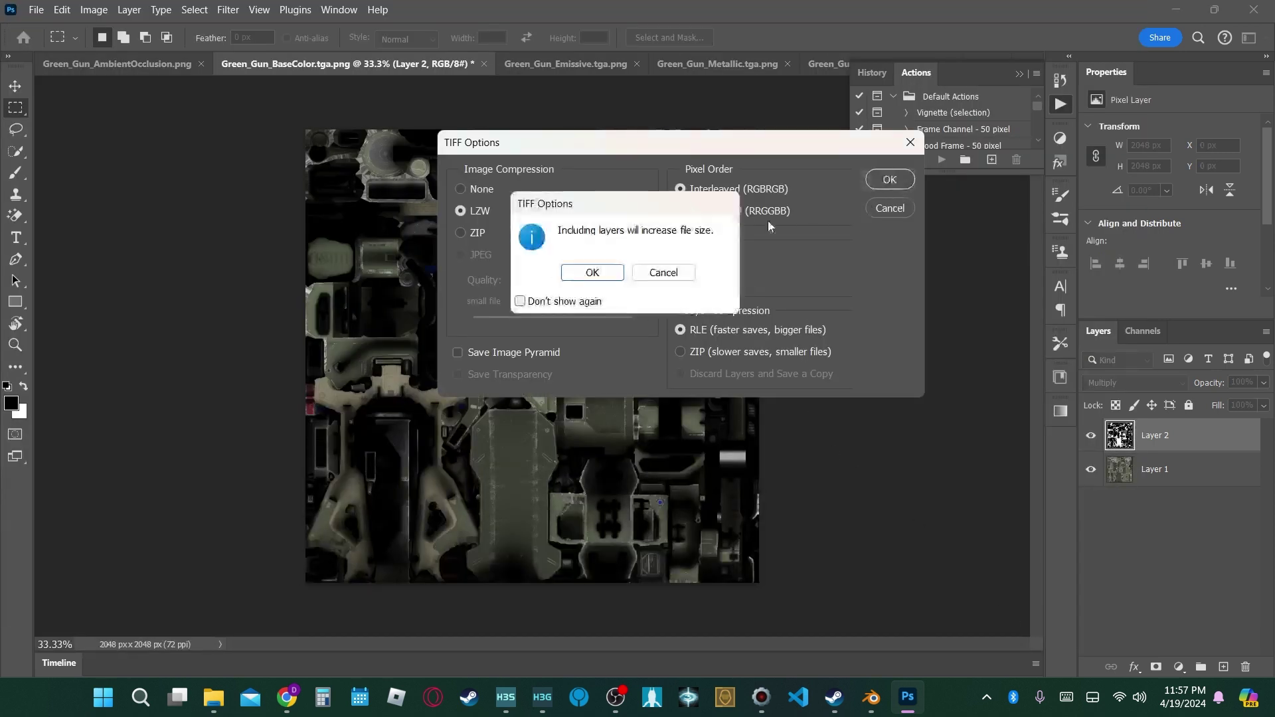
left_click(587, 282)
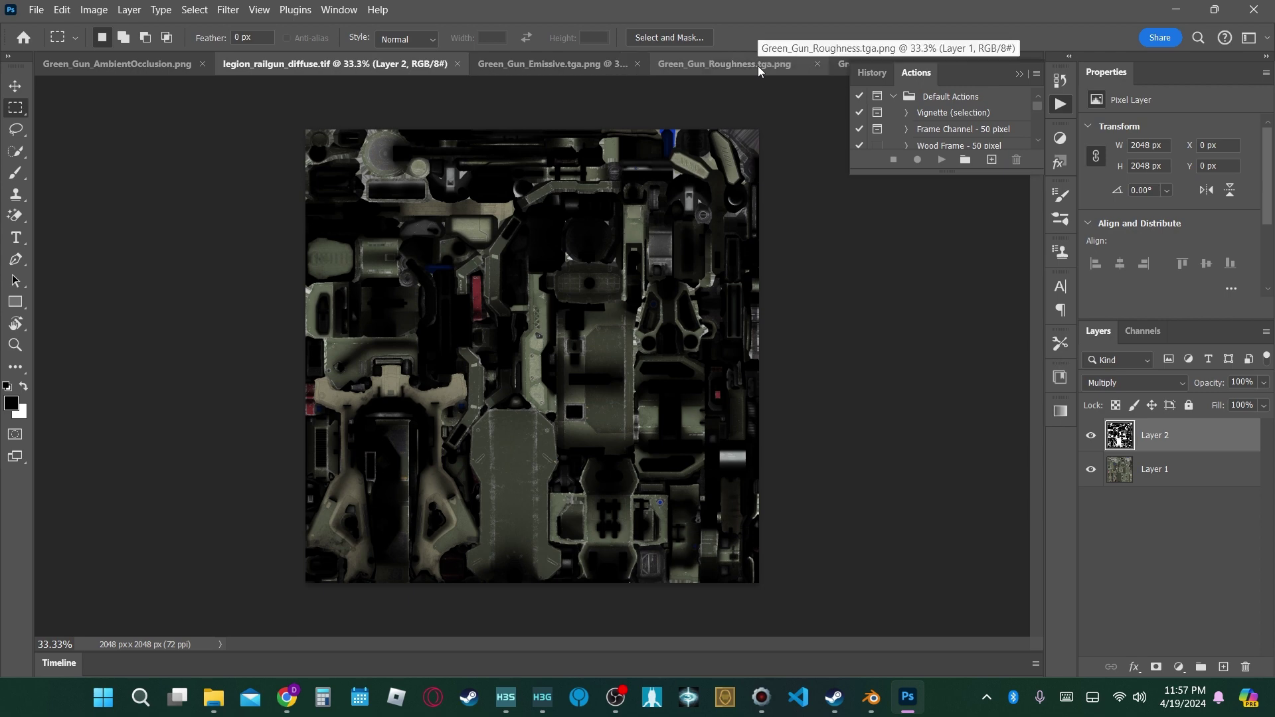
- Read the specular map instructions in the Chrome guide and, in Photoshop, copy the roughness map into a layer above the Green_Gun metallic map
key("alt+Tab")
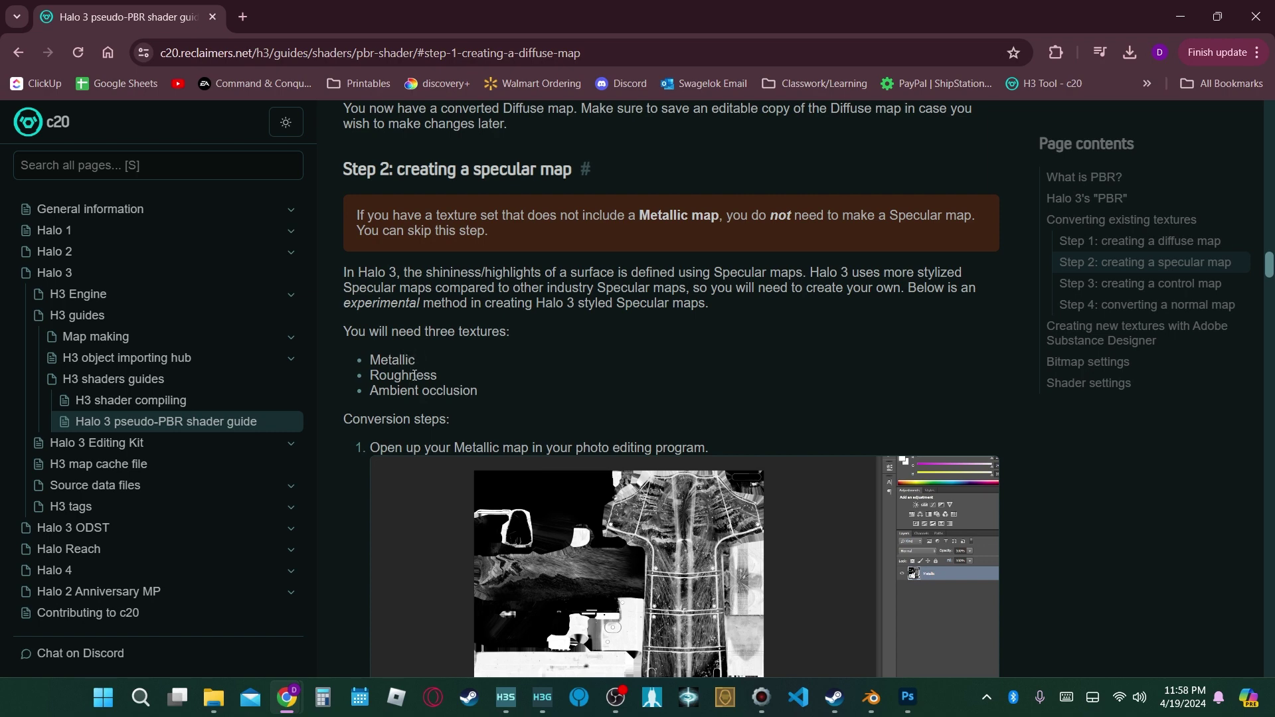
scroll(686, 299, "down", 10)
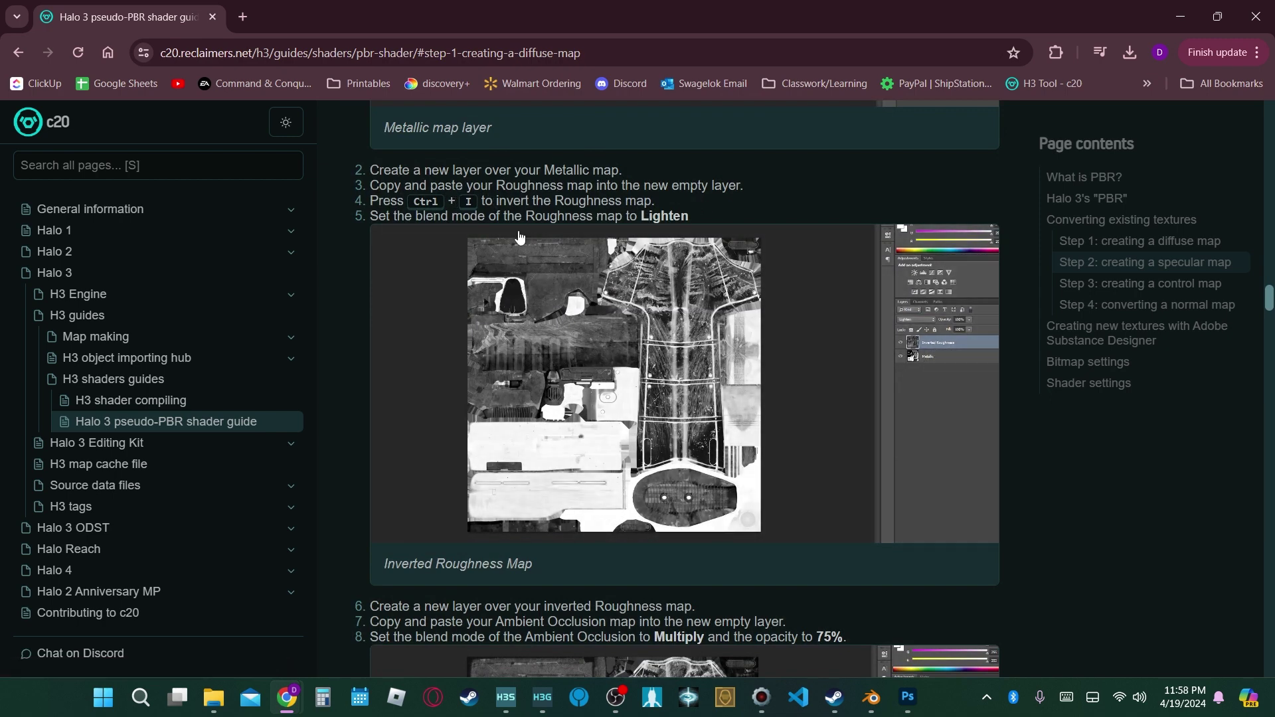
key("alt+Tab")
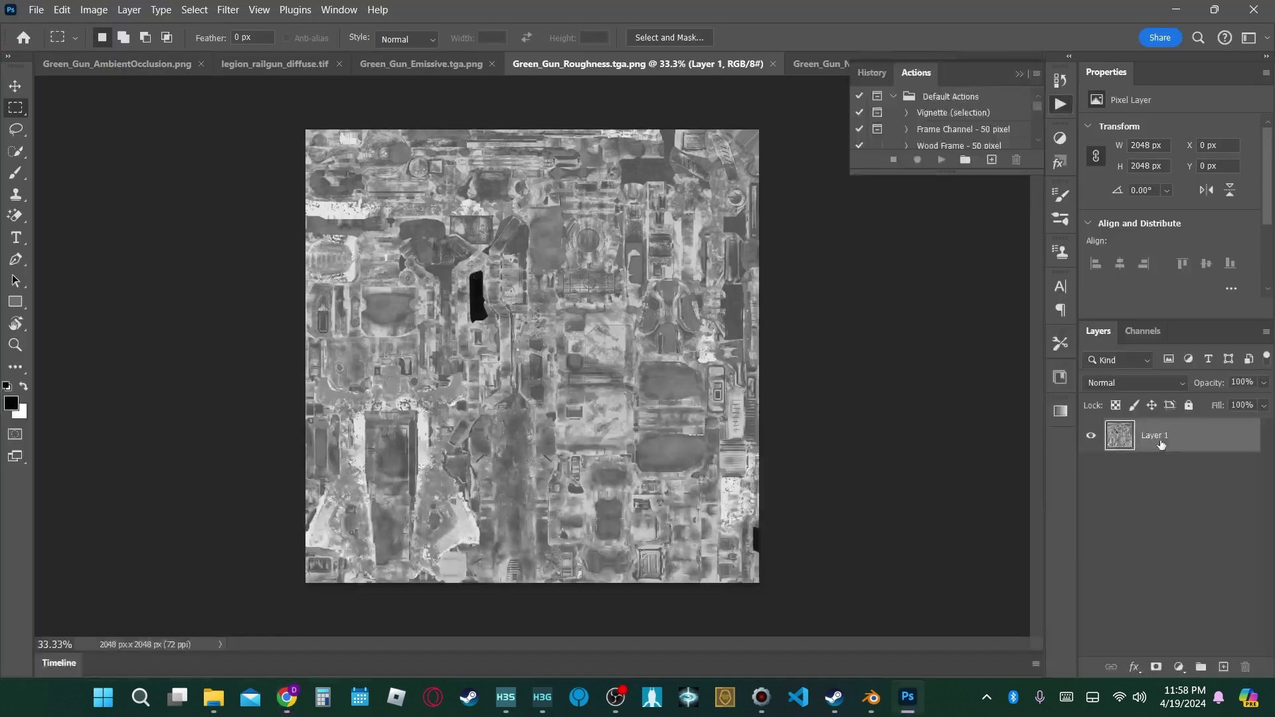
left_click(819, 62)
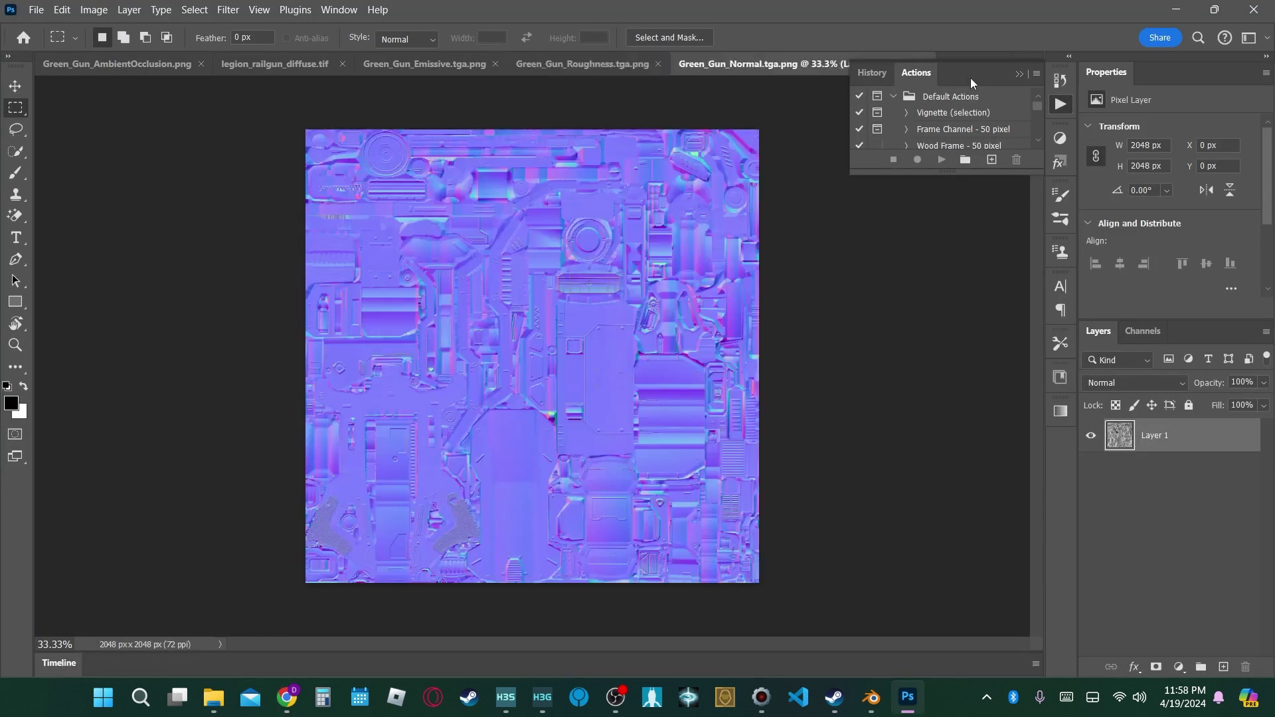
left_click(1060, 78)
left_click(969, 66)
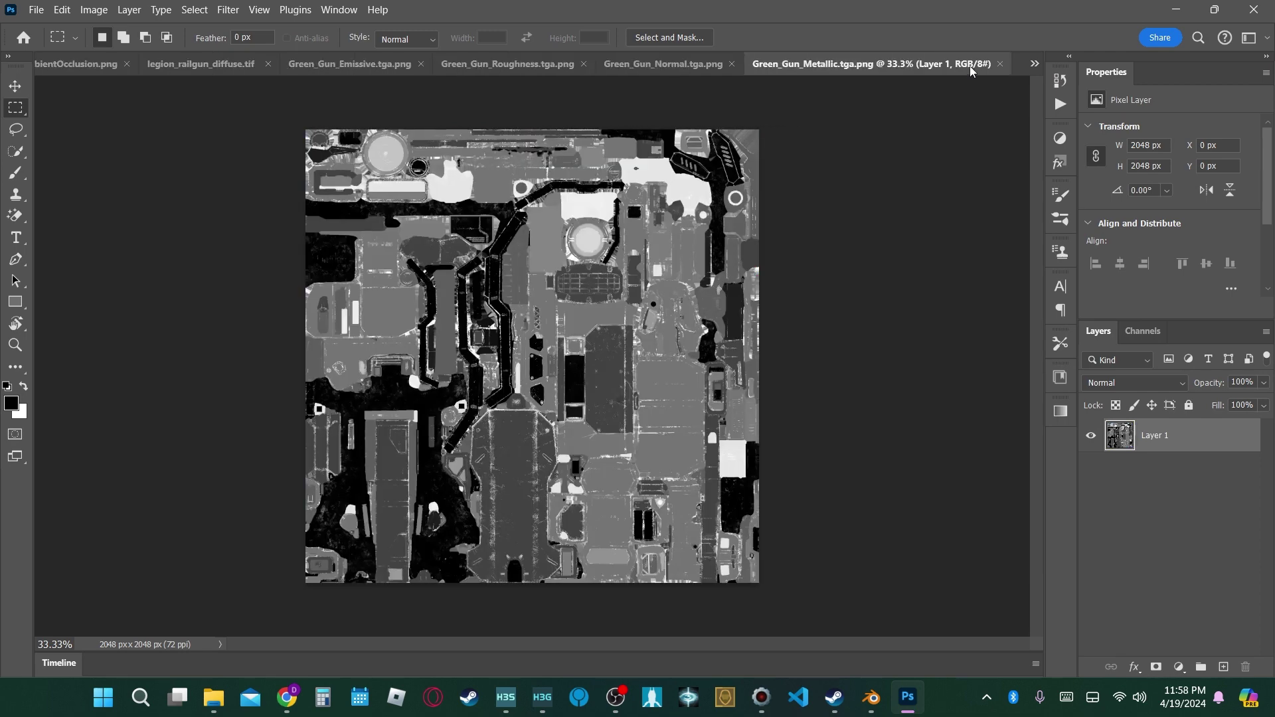
left_click(1194, 583)
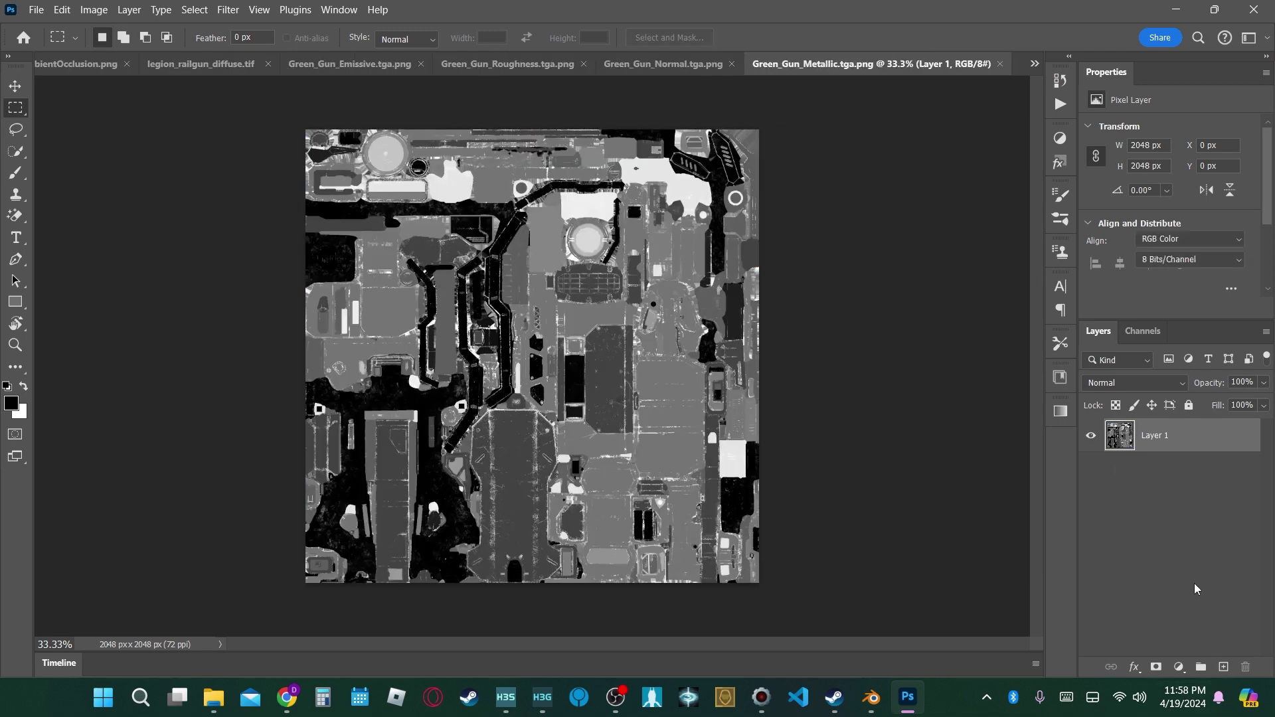
key("ctrl+v")
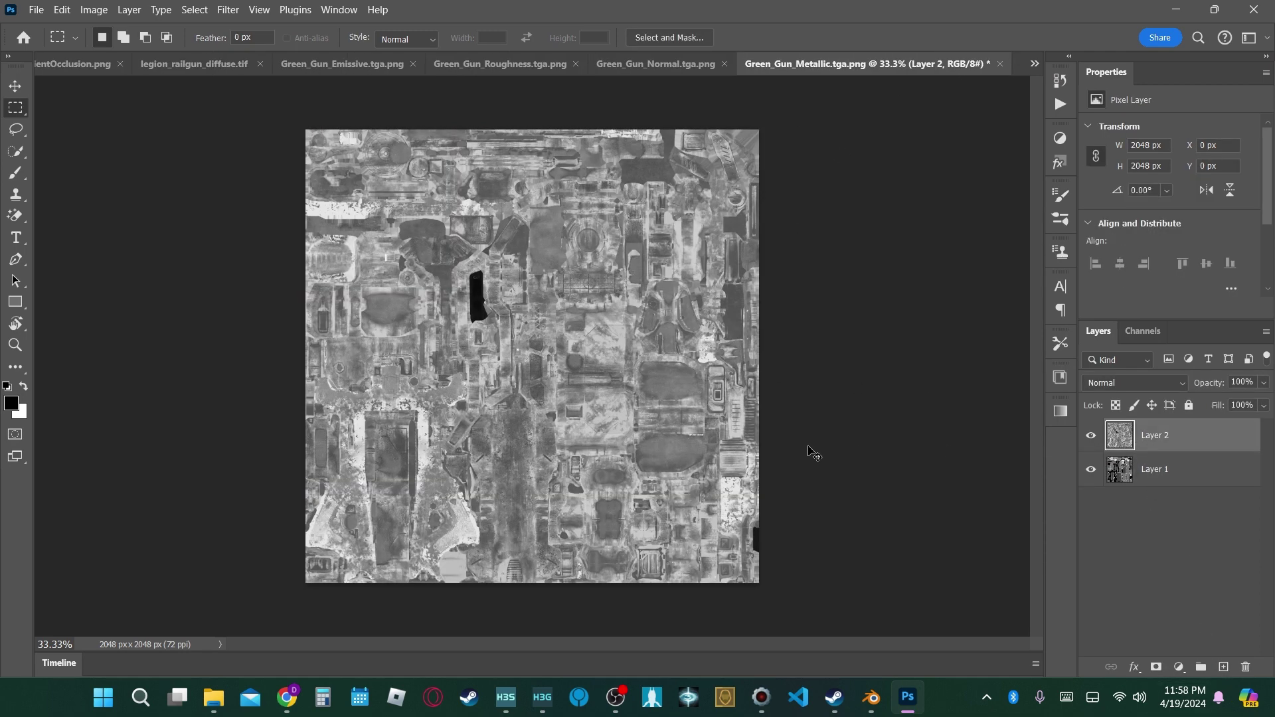
- Invert the roughness layer above the metallic map and set its blend mode to Lighten
key("ctrl+i")
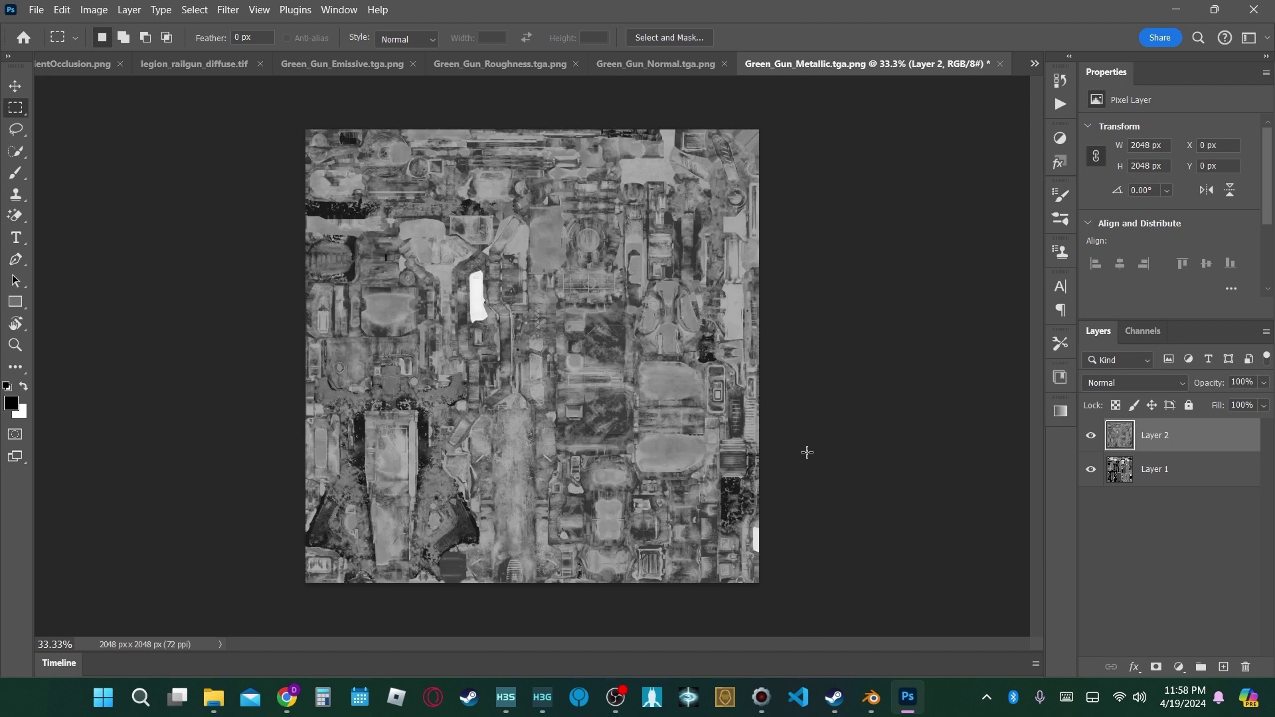
left_click(1135, 382)
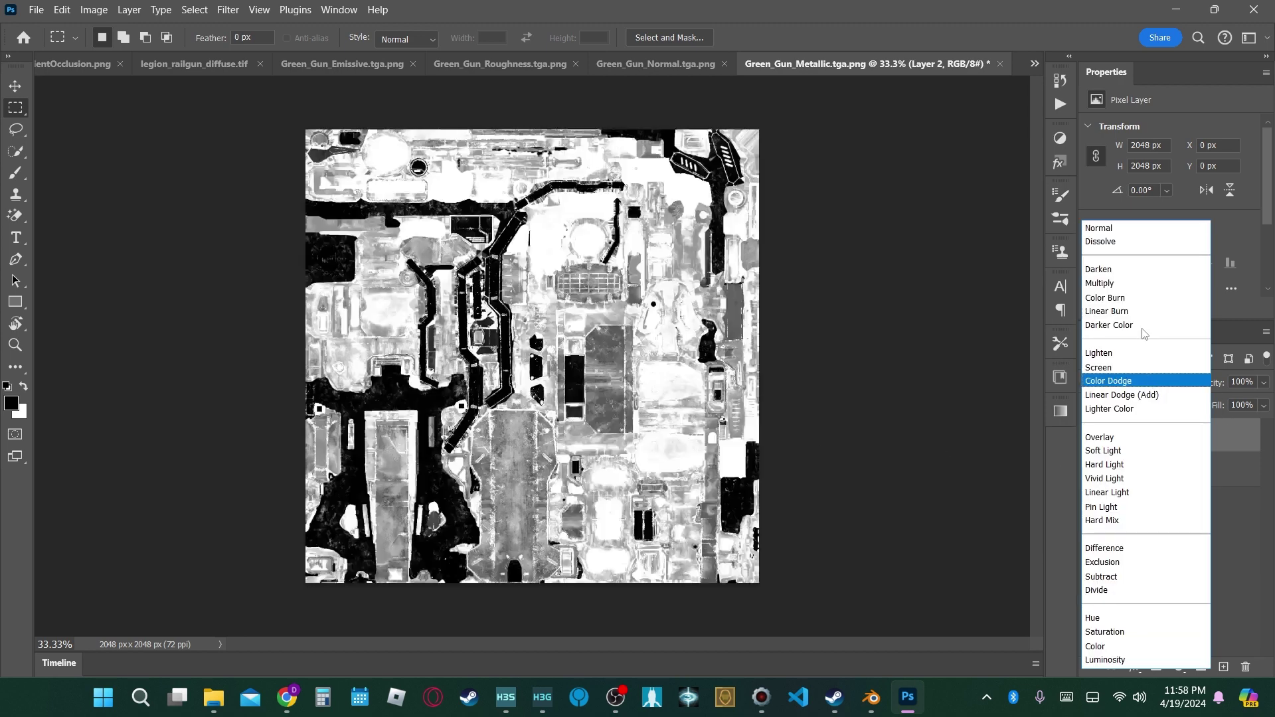
left_click(1102, 353)
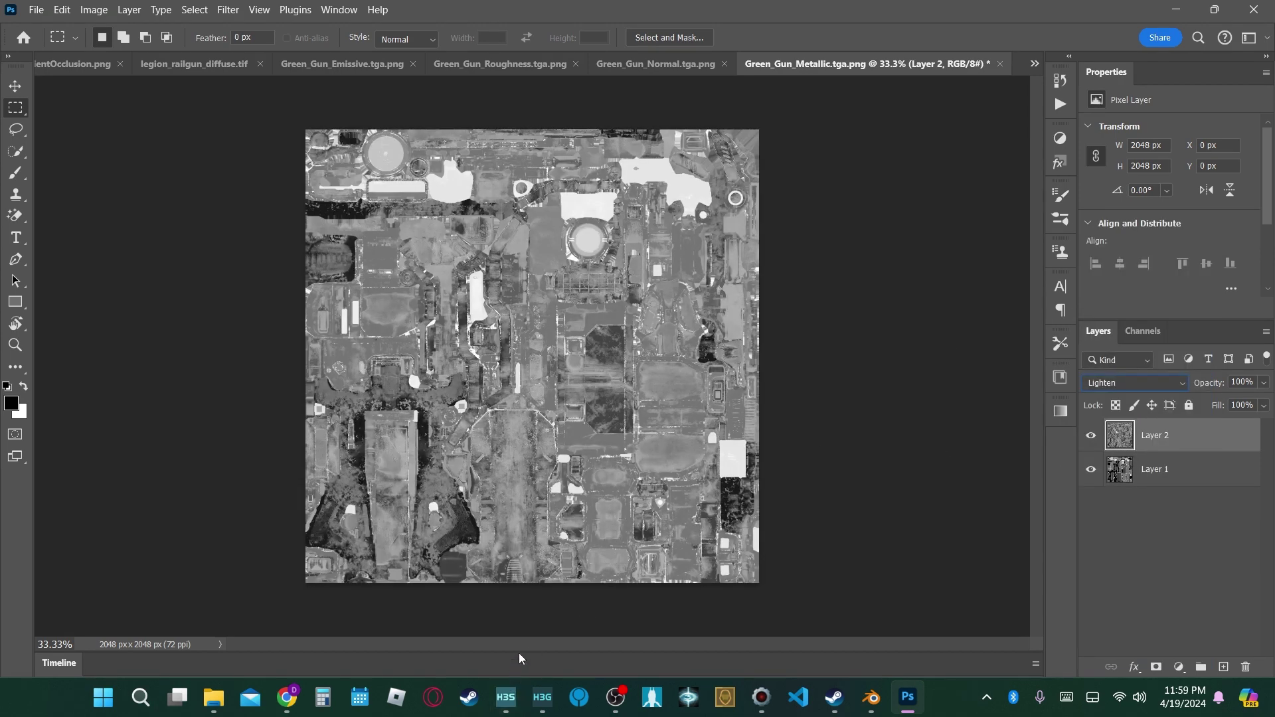
- Check the guide's remaining specular steps in Chrome and, in Photoshop, copy the ambient occlusion map into a layer above the inverted roughness
key("alt+Tab")
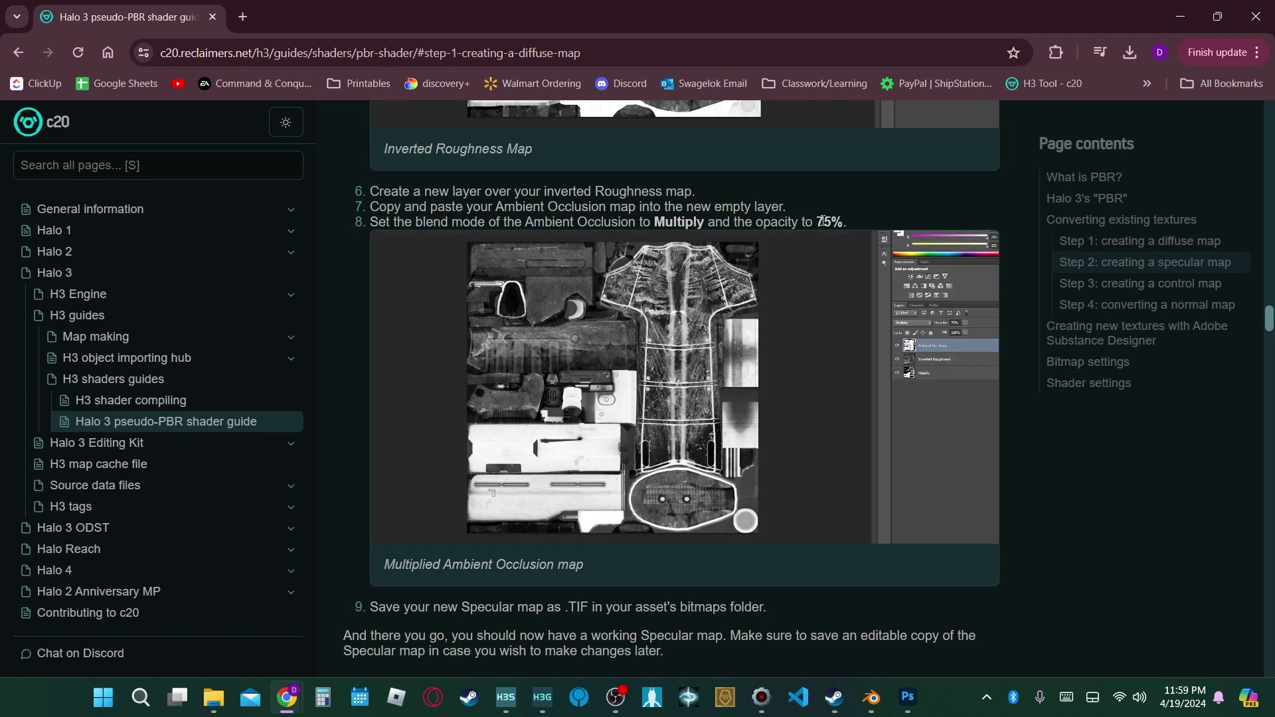
key("alt+Tab")
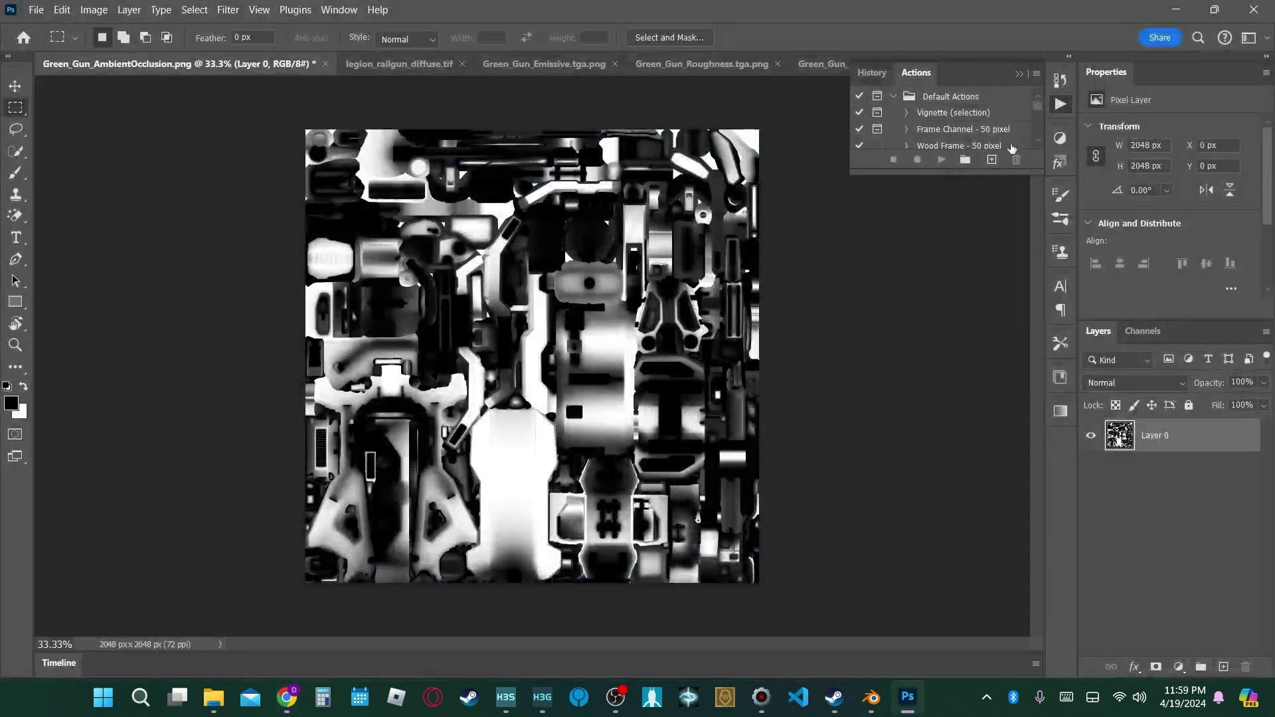
left_click(977, 64)
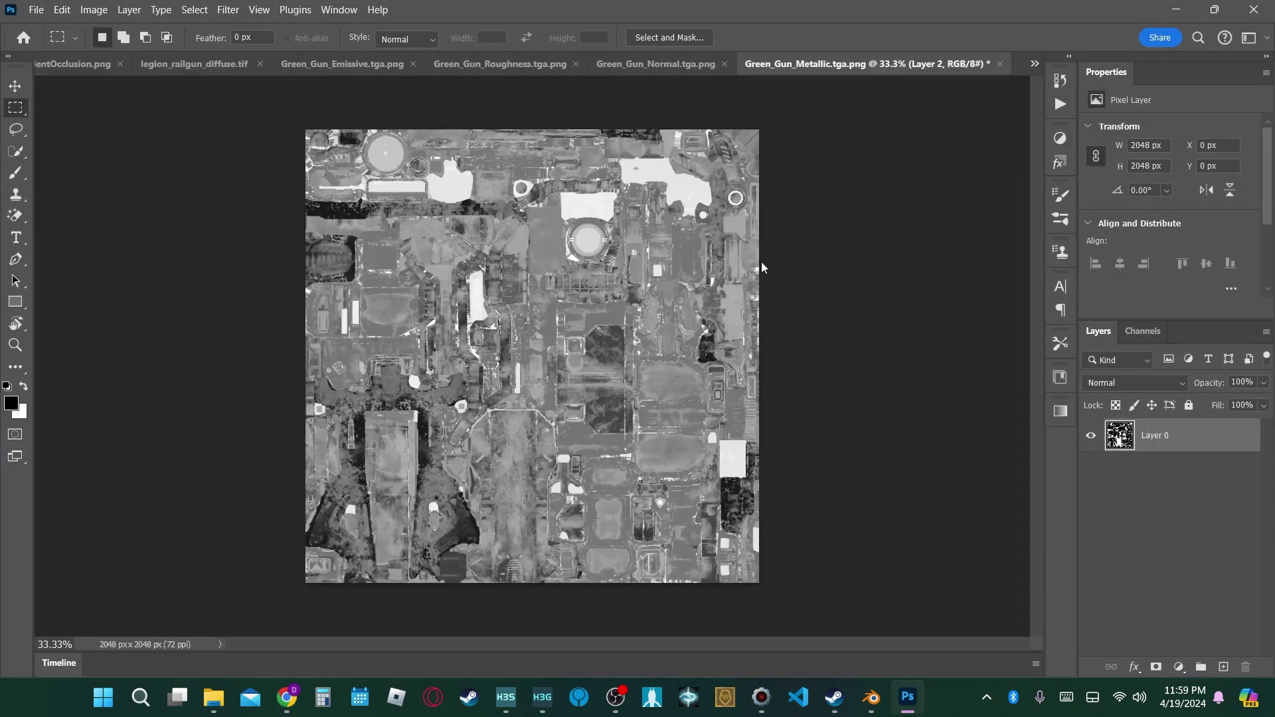
left_click(1227, 579)
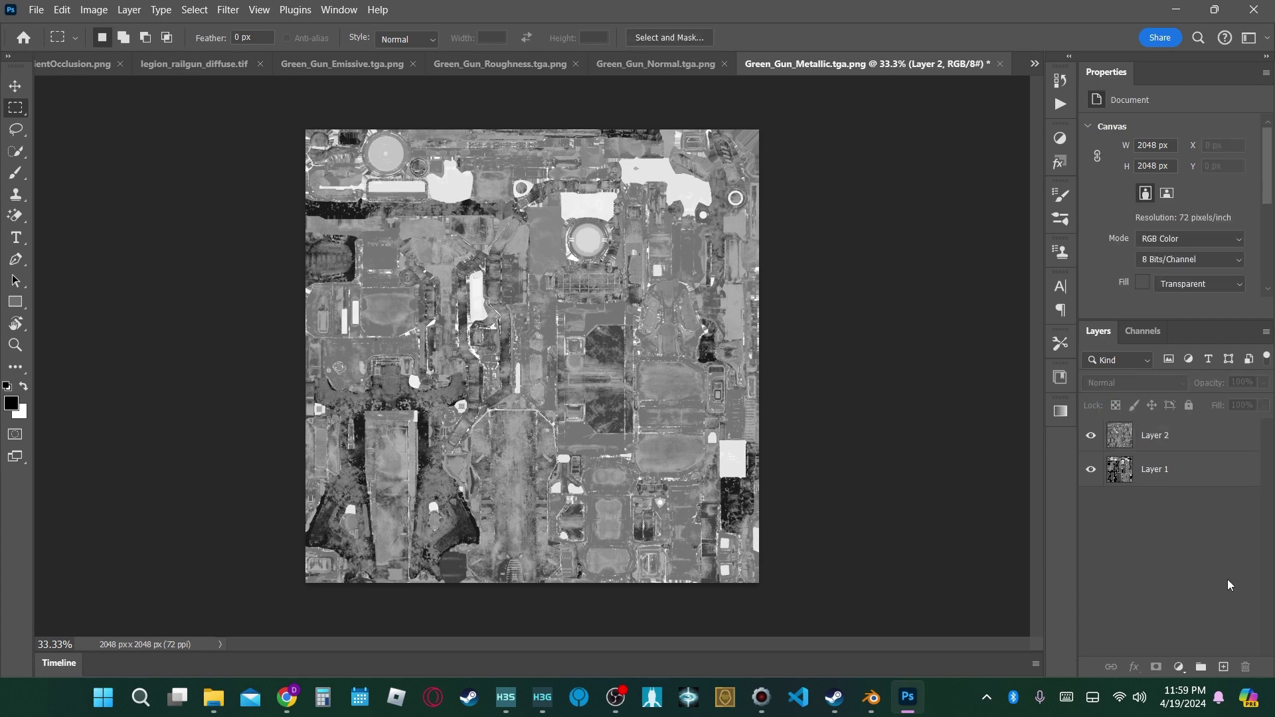
key("ctrl+v")
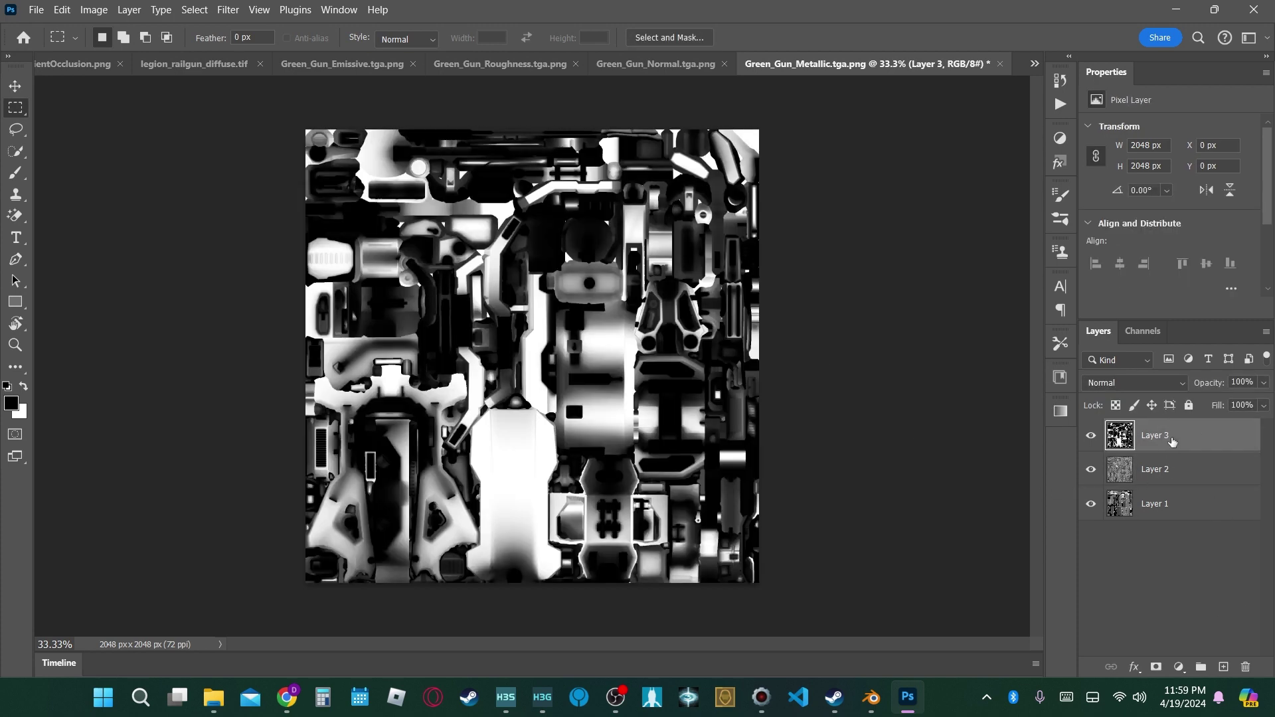
- Set the ambient occlusion layer in the metallic document to Multiply blend mode with 75% opacity
left_click(1114, 385)
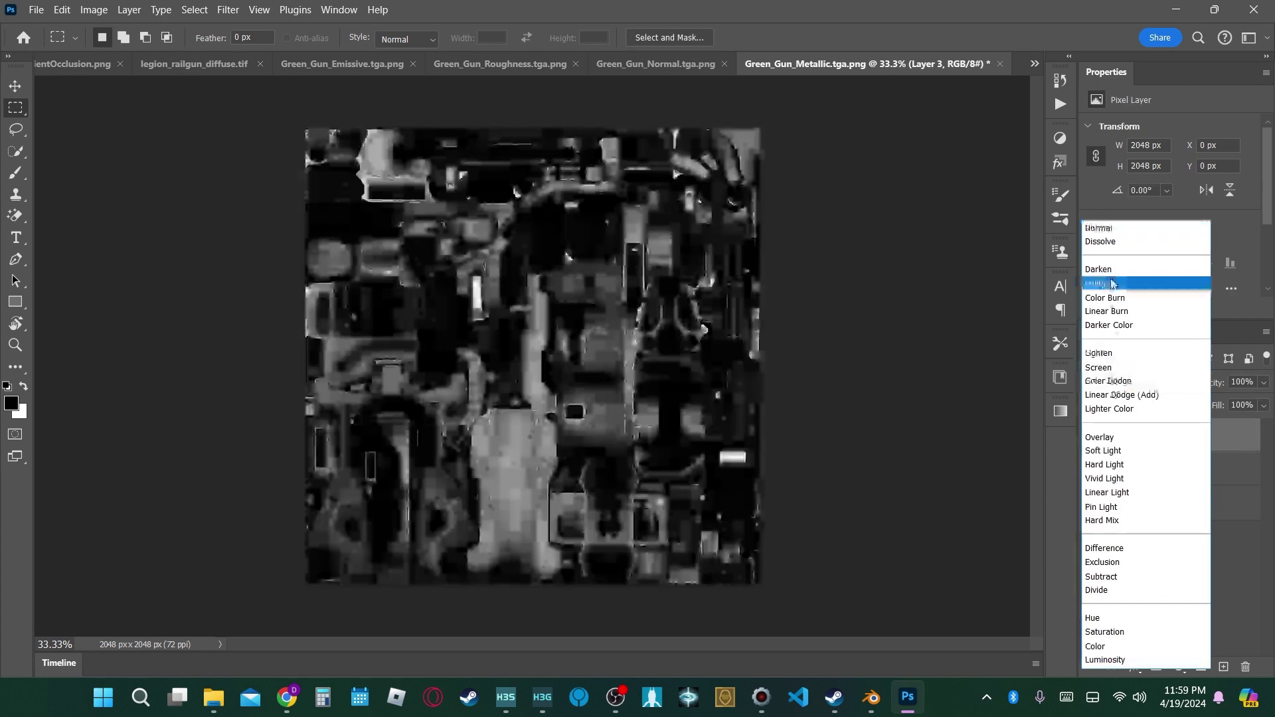
left_click(1102, 282)
left_click(1242, 382)
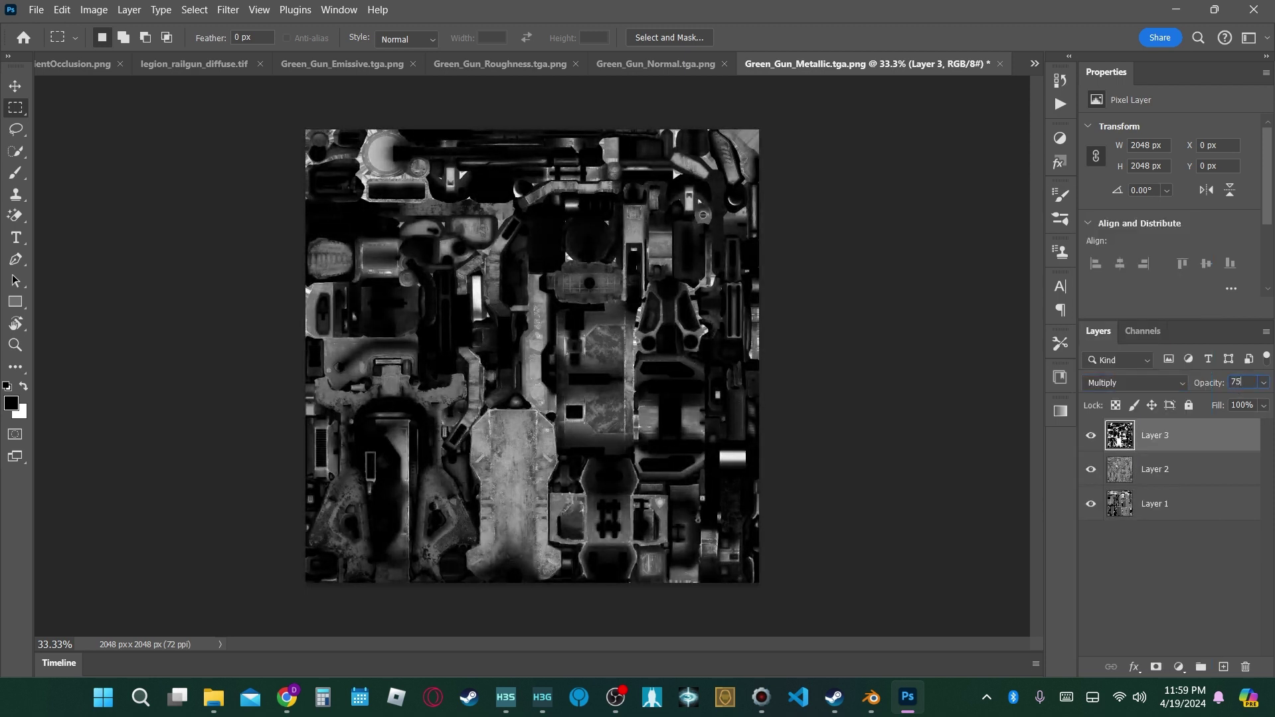
type("75")
key("Return")
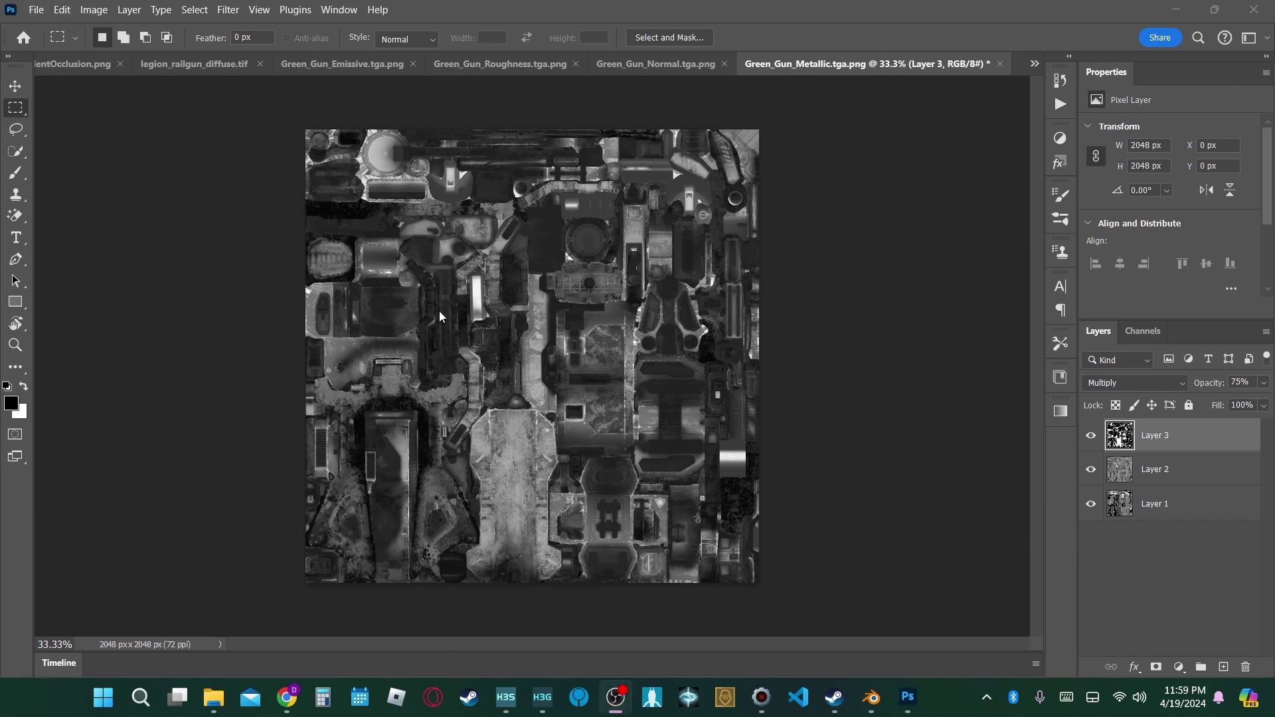
- Save the layered metallic document as legion_railgun_specular.tif in the legion_railgun bitmaps folder, using LZW compression and keeping its layers
key("ctrl+shift+s")
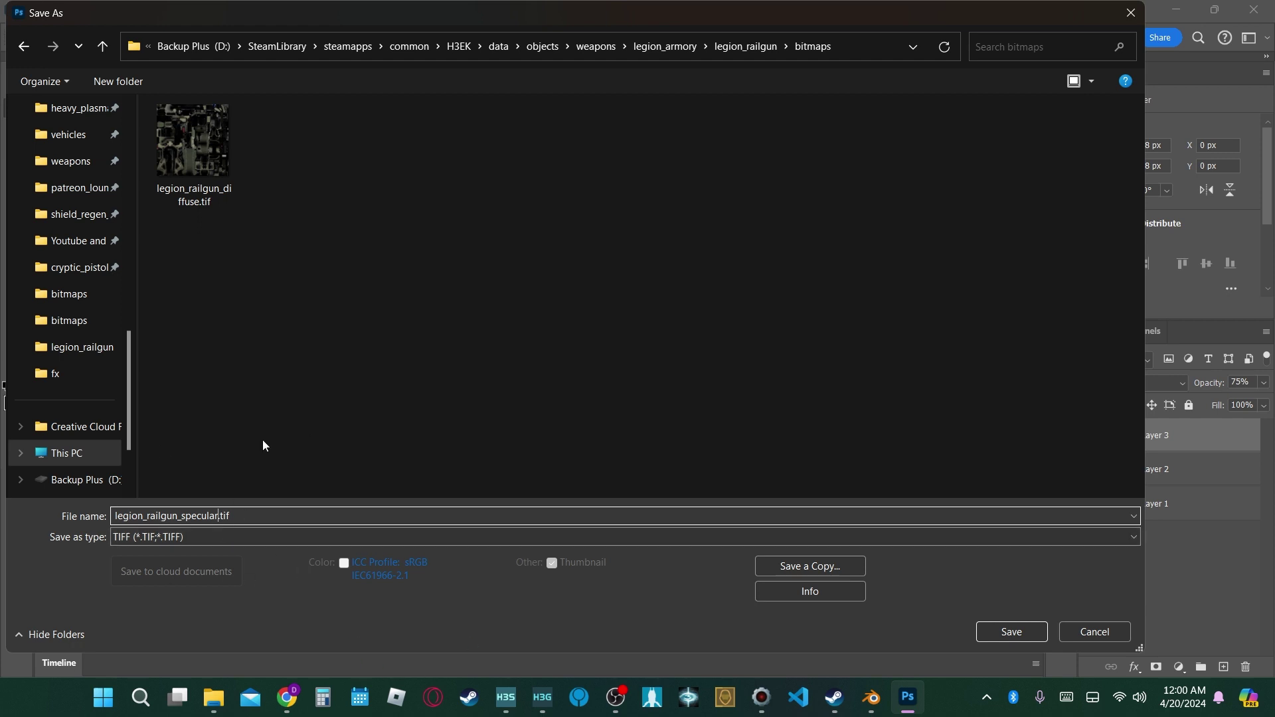
left_click(382, 286)
left_click(1006, 631)
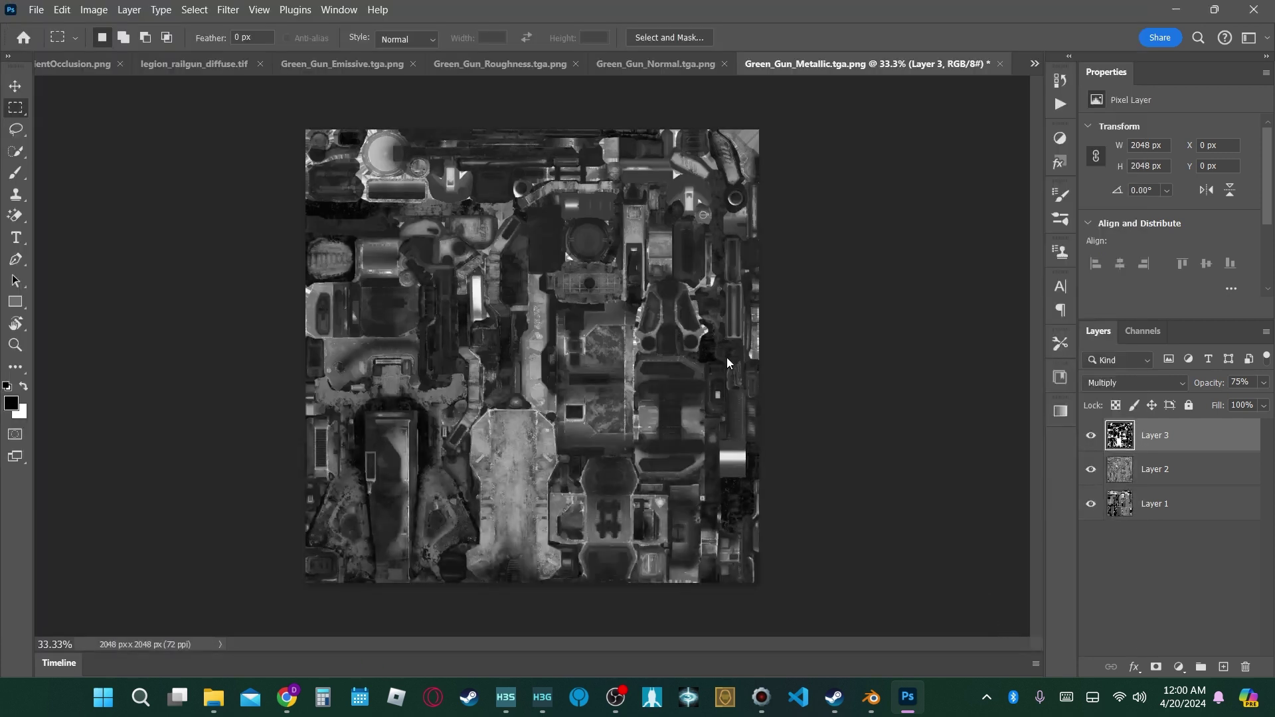
left_click(889, 179)
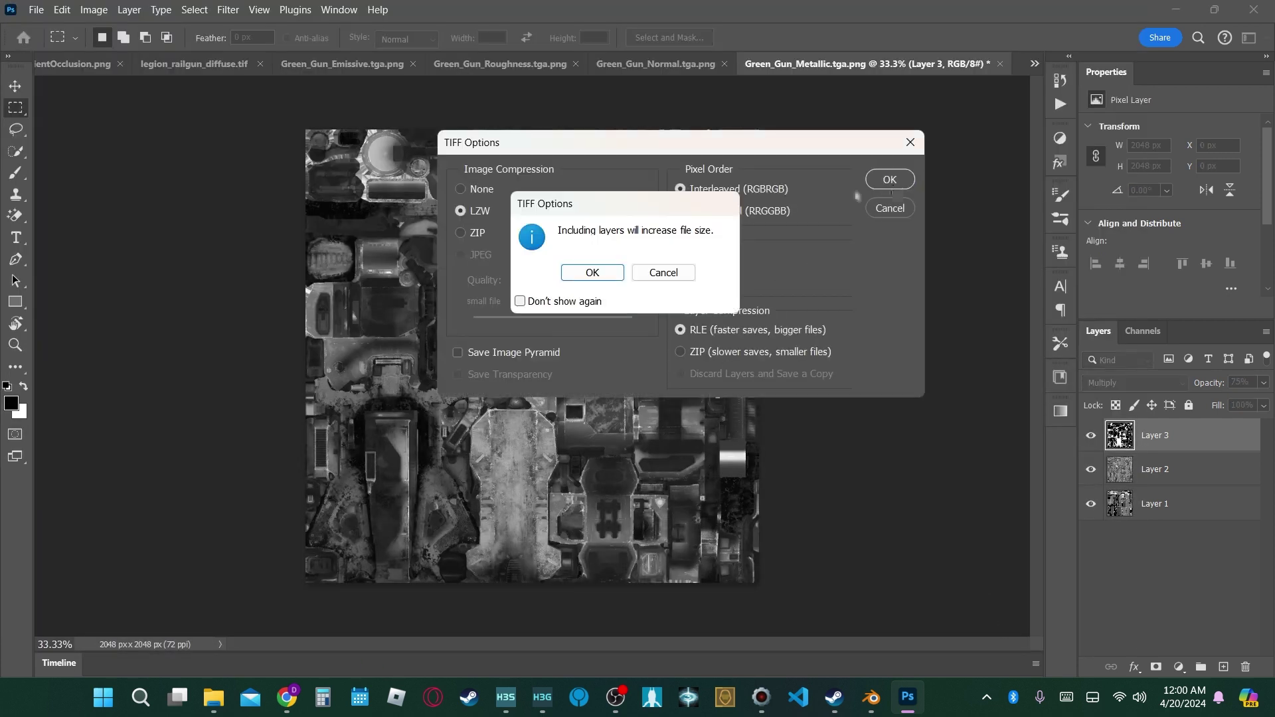
left_click(598, 269)
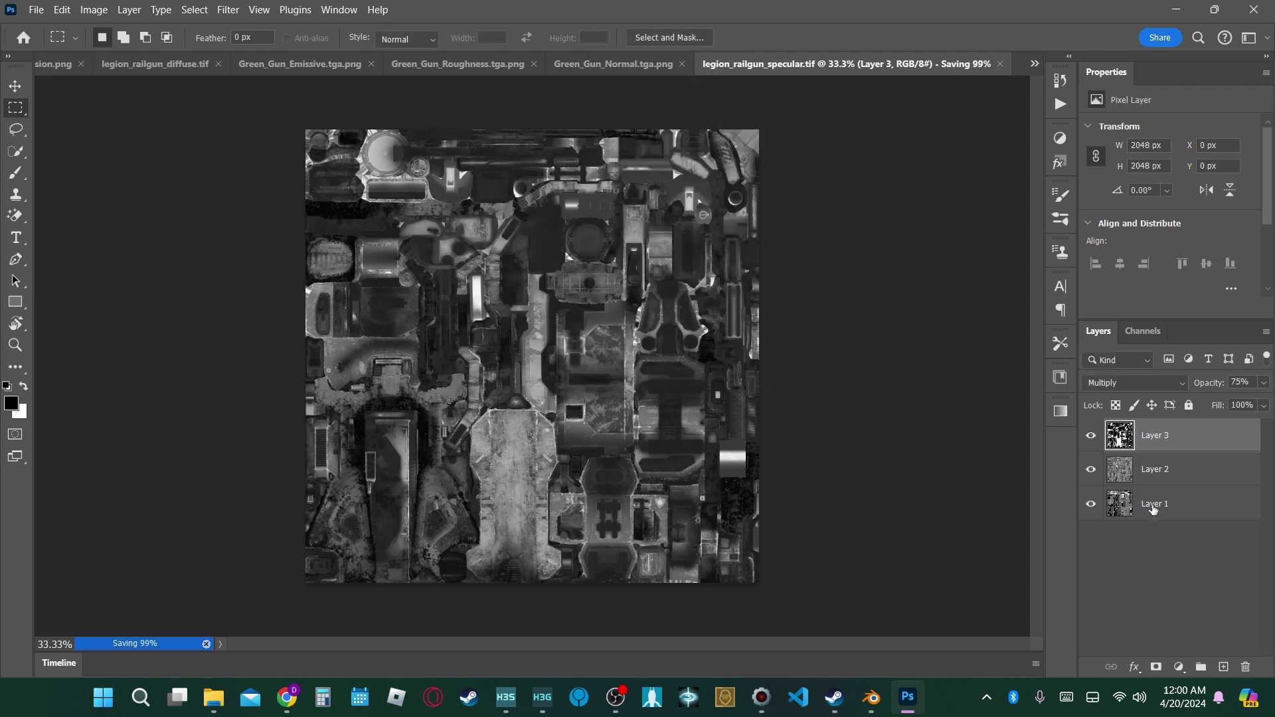
- Merge all three layers of the specular document into one layer
left_click(1151, 507, "shift")
key("ctrl+e")
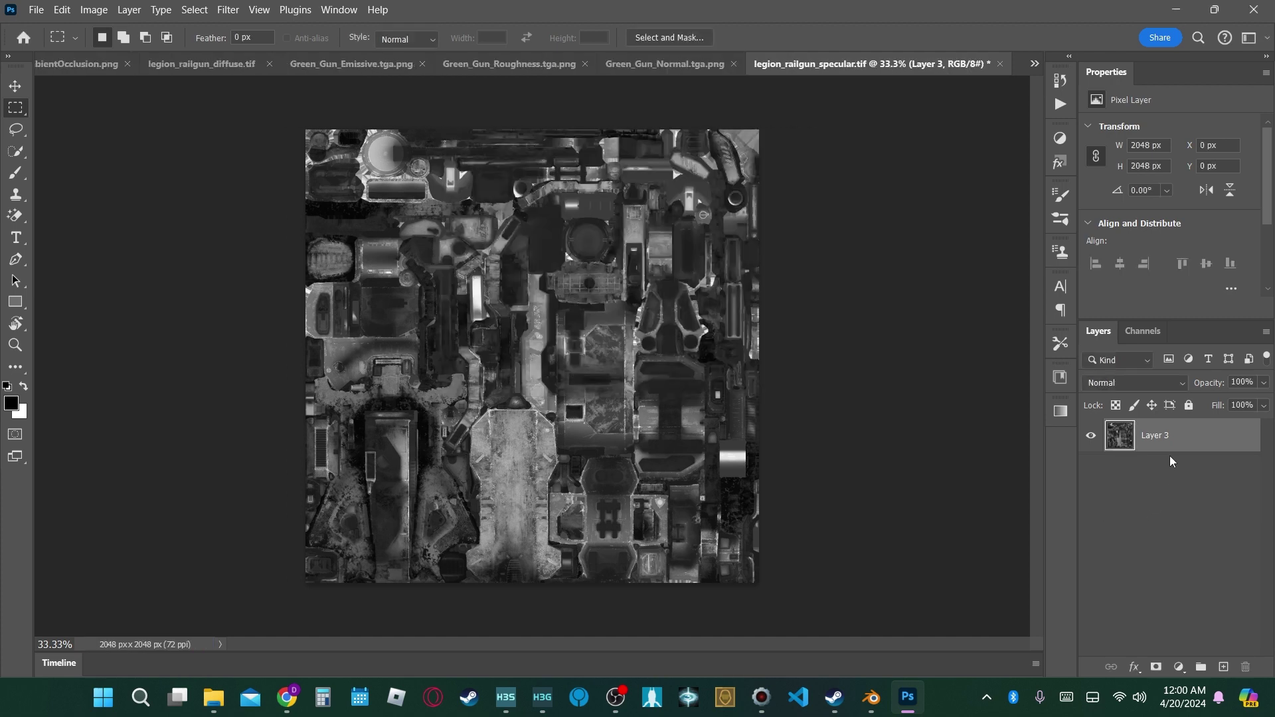
left_click(1170, 457)
left_click(1169, 449)
- Create a 2048 x 2048 px document from the Clipboard preset, named legion_railgun_control_map
left_click(36, 9)
left_click(67, 29)
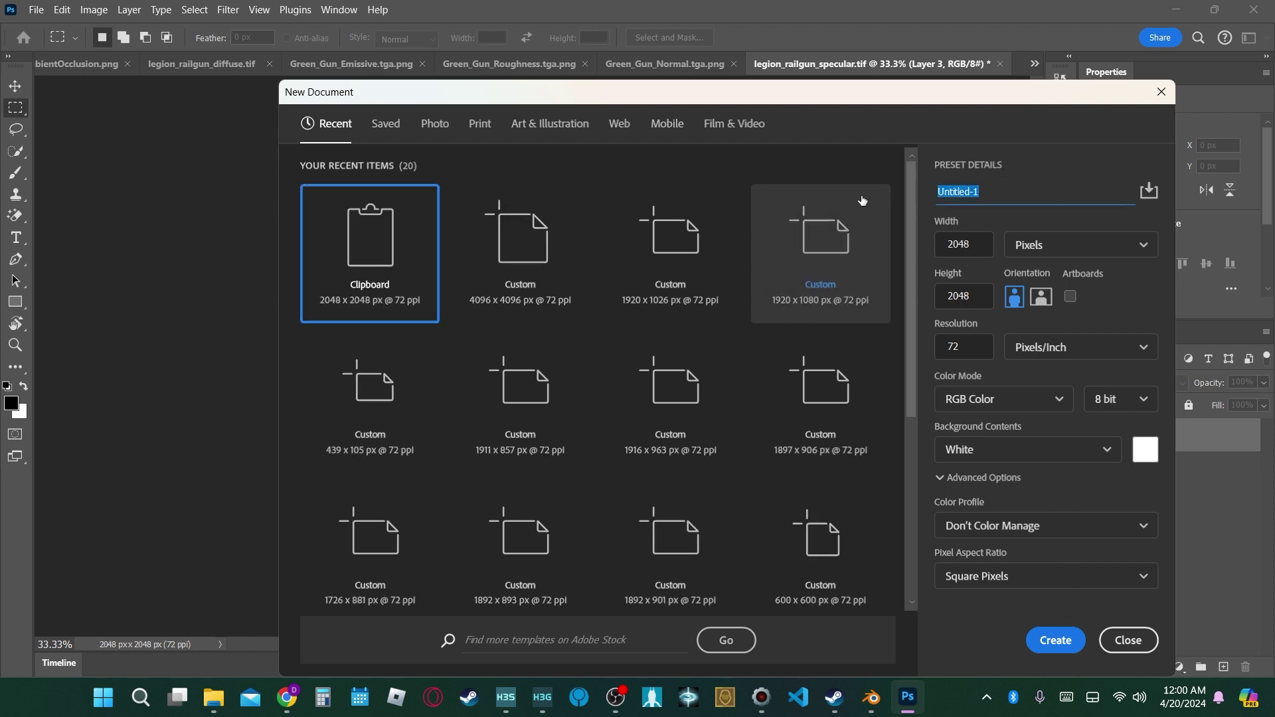
key("BackSpace")
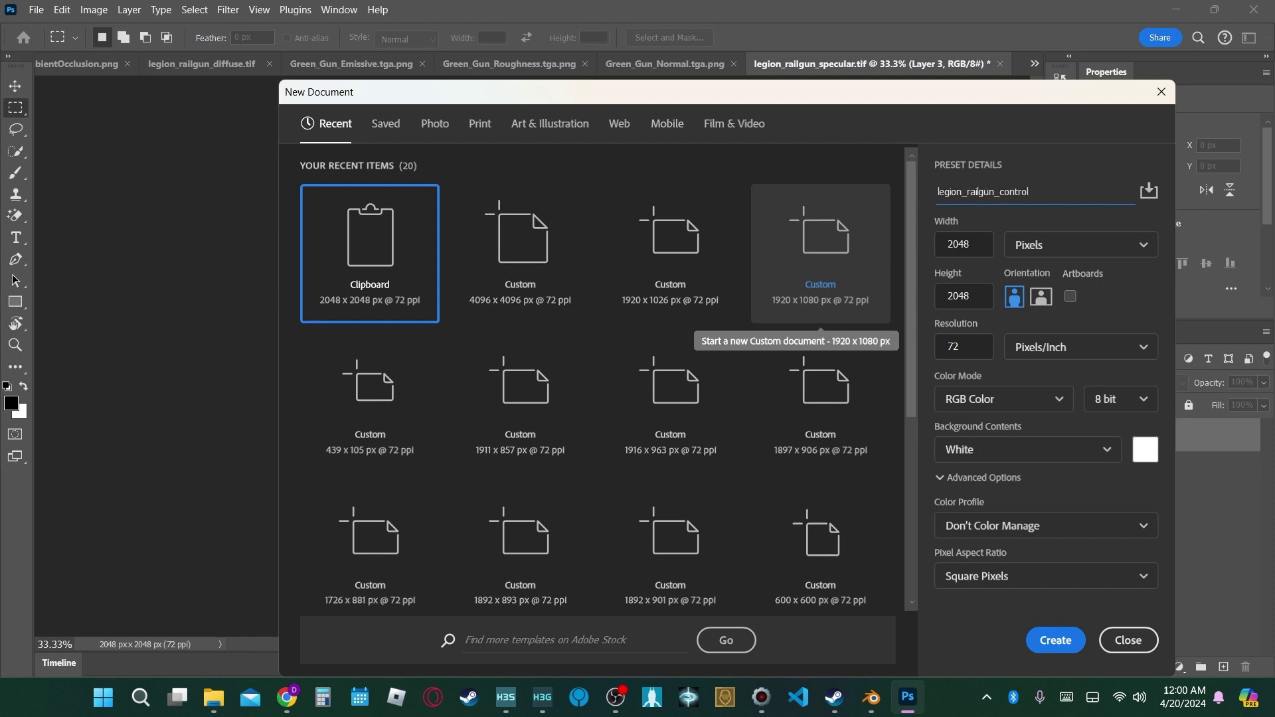
type("legion_railgun_control_map")
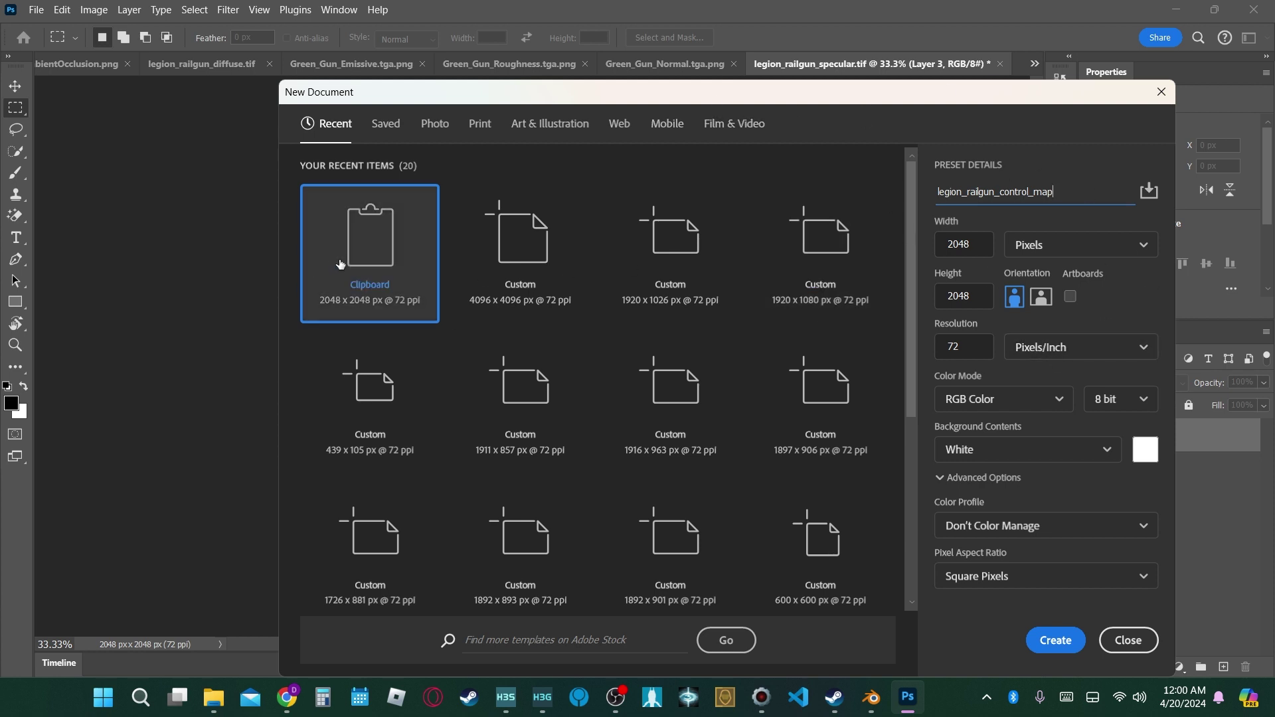
left_click(340, 264)
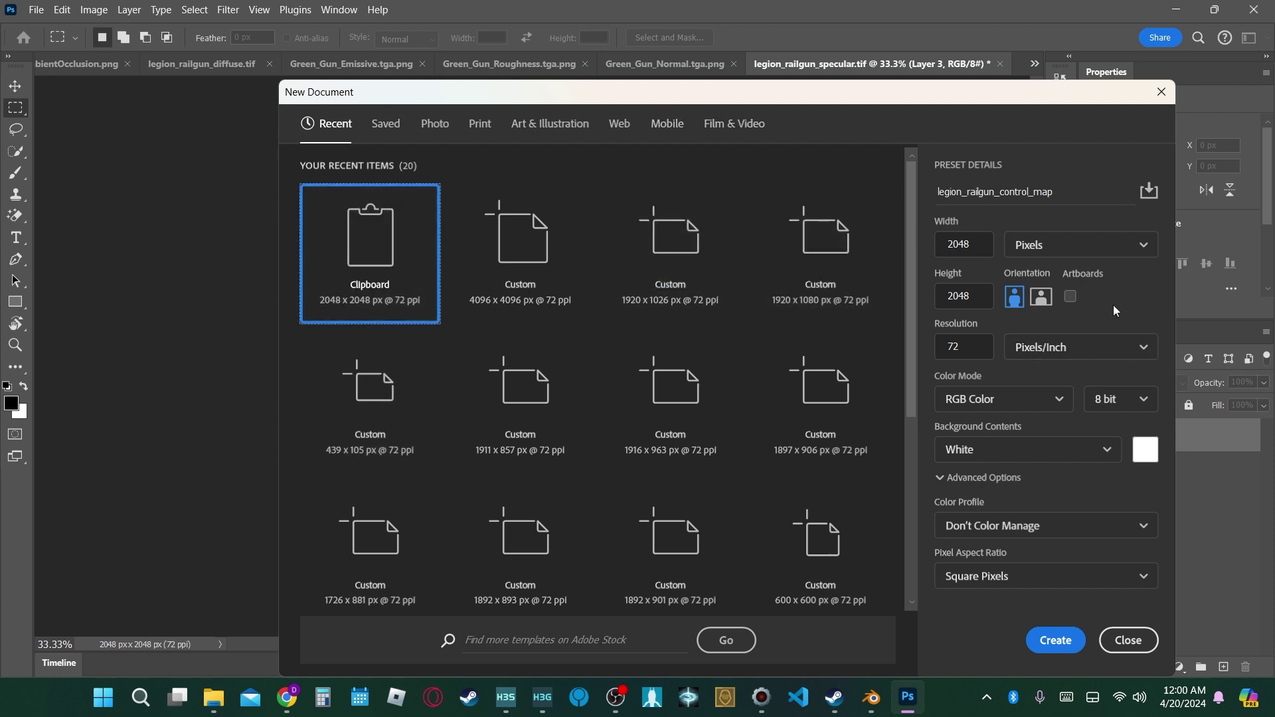
left_click(1074, 632)
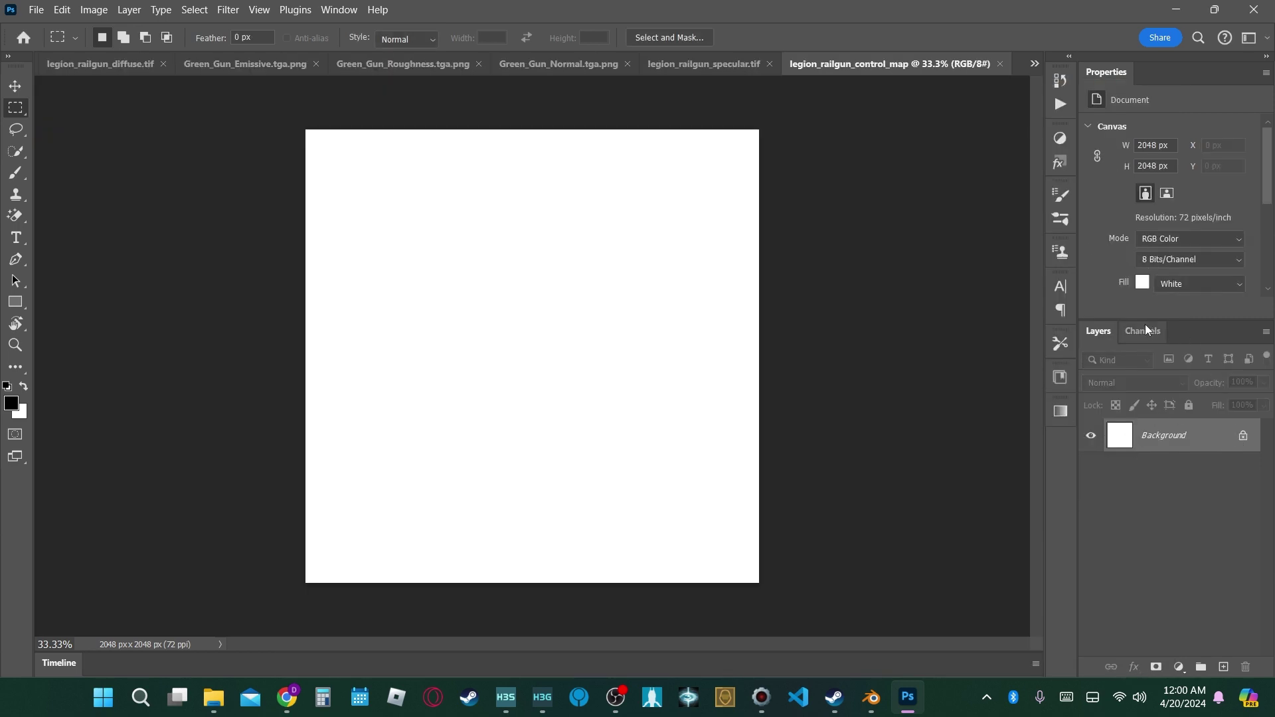
- Copy the entire merged specular map and paste it into the red channel of legion_railgun_control_map
left_click(1145, 324)
left_click(1156, 393)
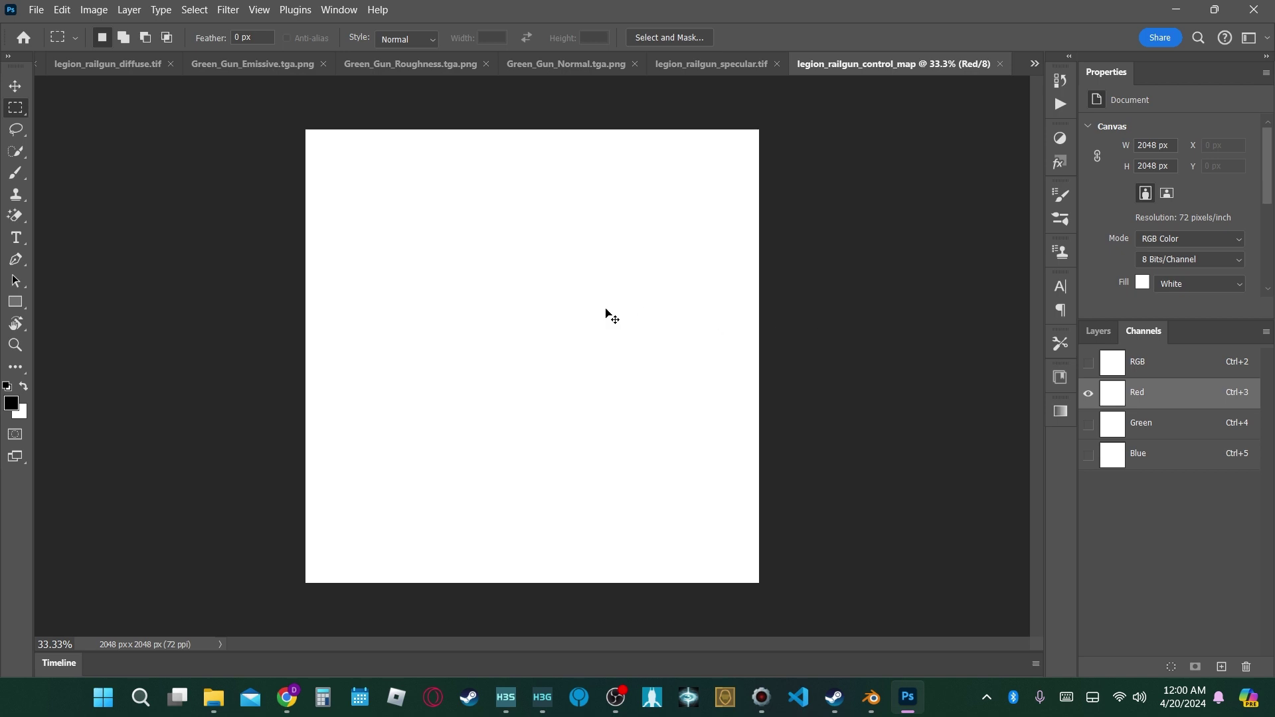
left_click(698, 61)
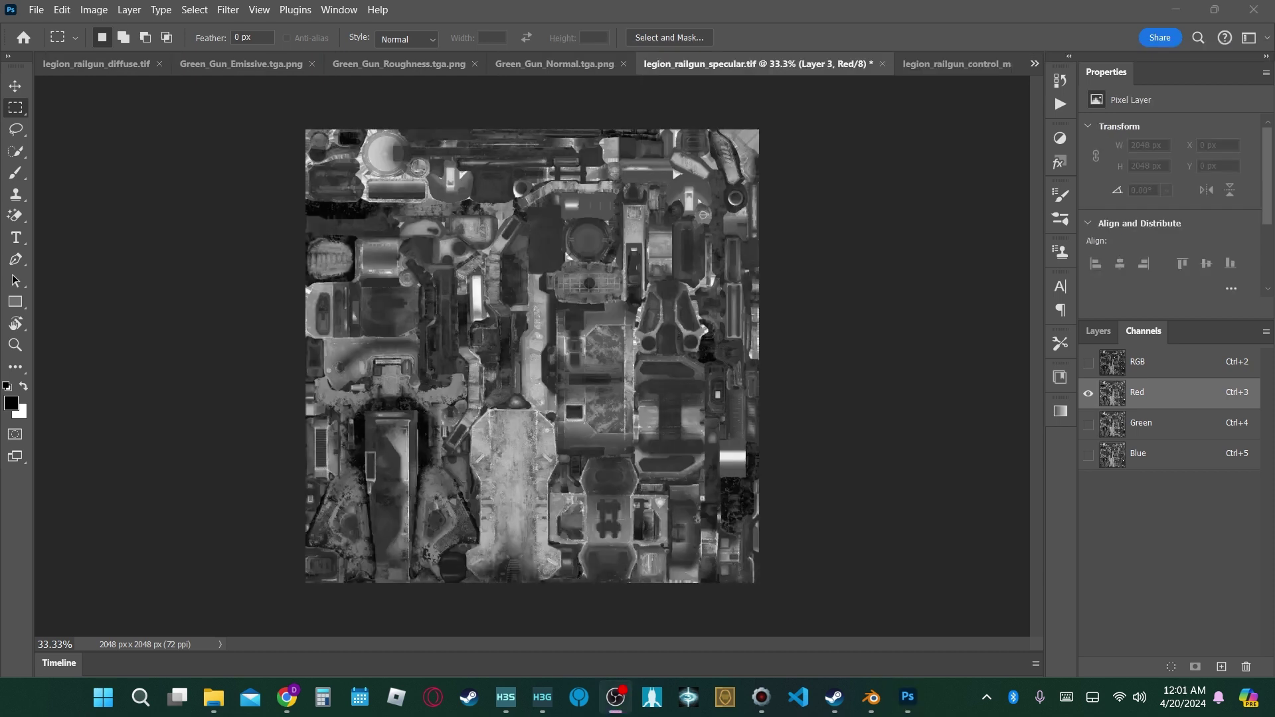
left_click(1123, 362)
left_click(1097, 330)
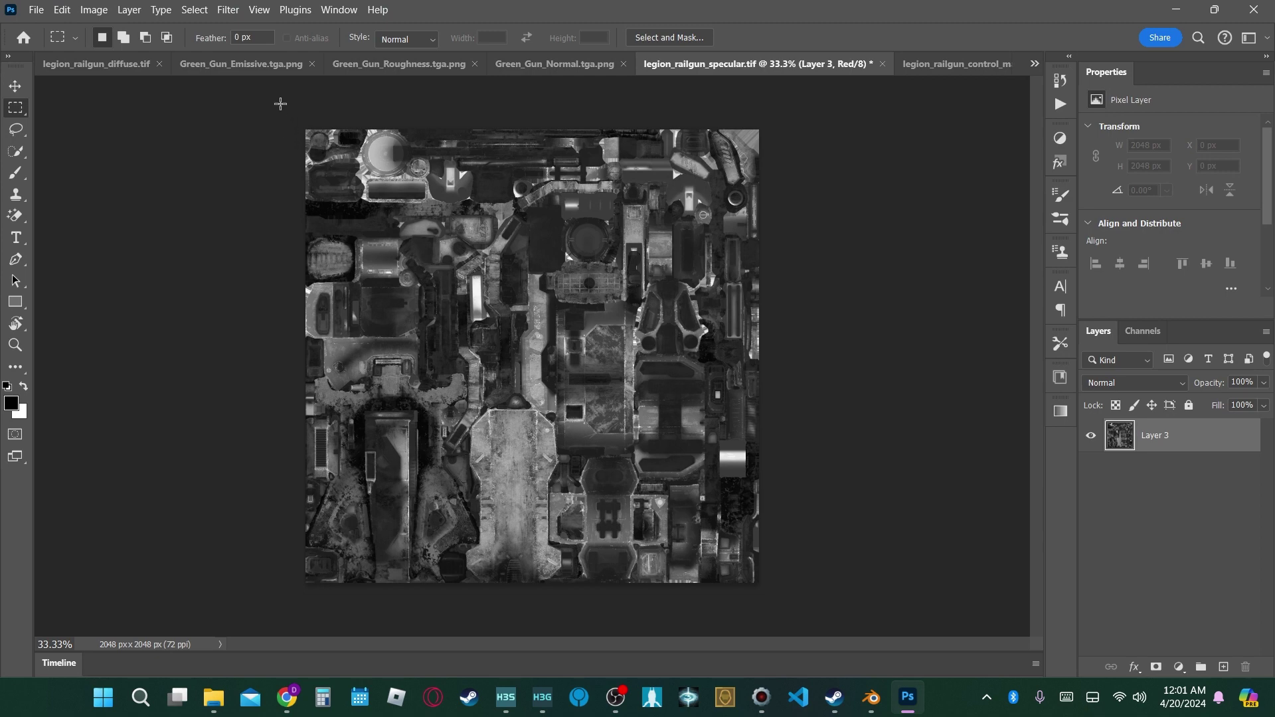
left_click_drag(280, 104, 775, 435)
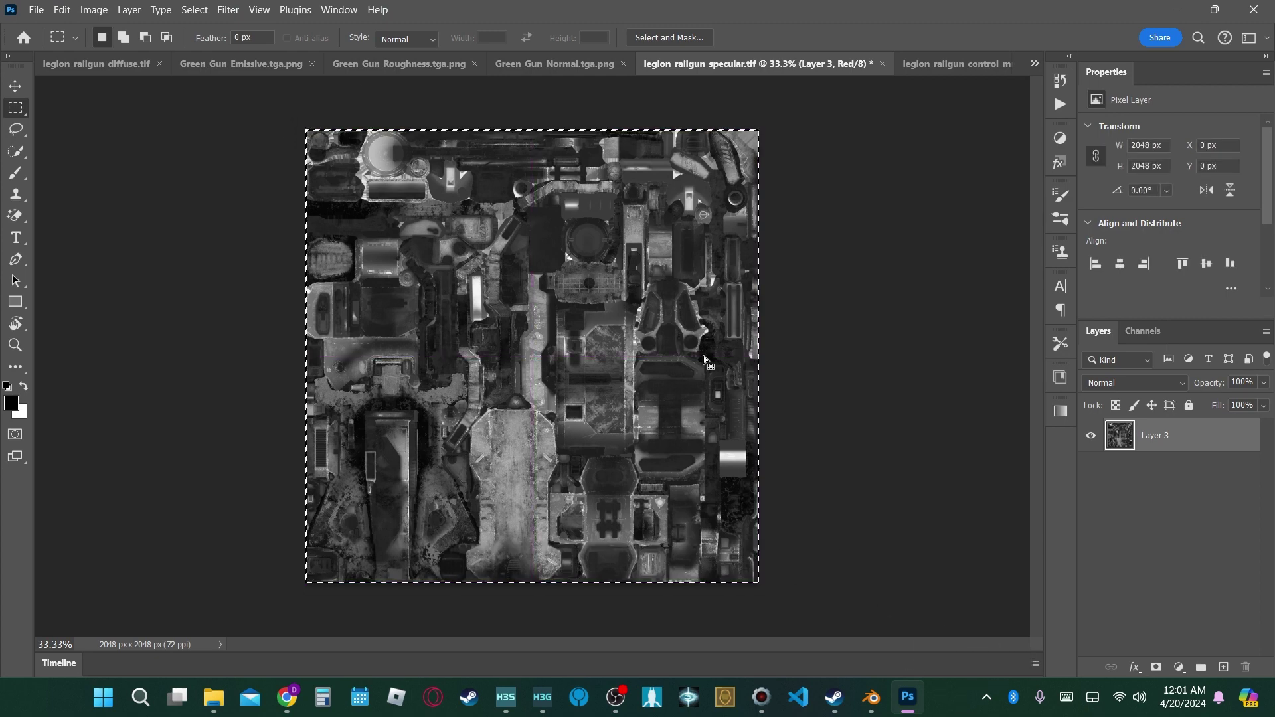
left_click(934, 69)
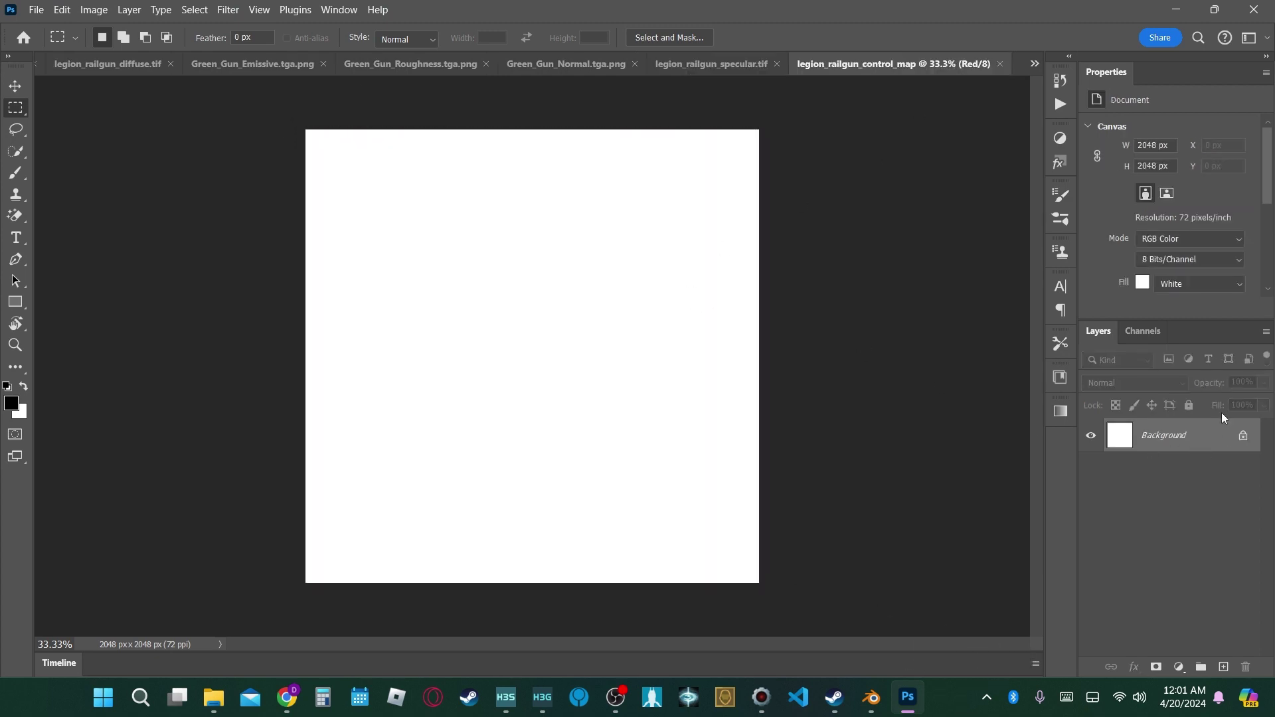
left_click(1144, 334)
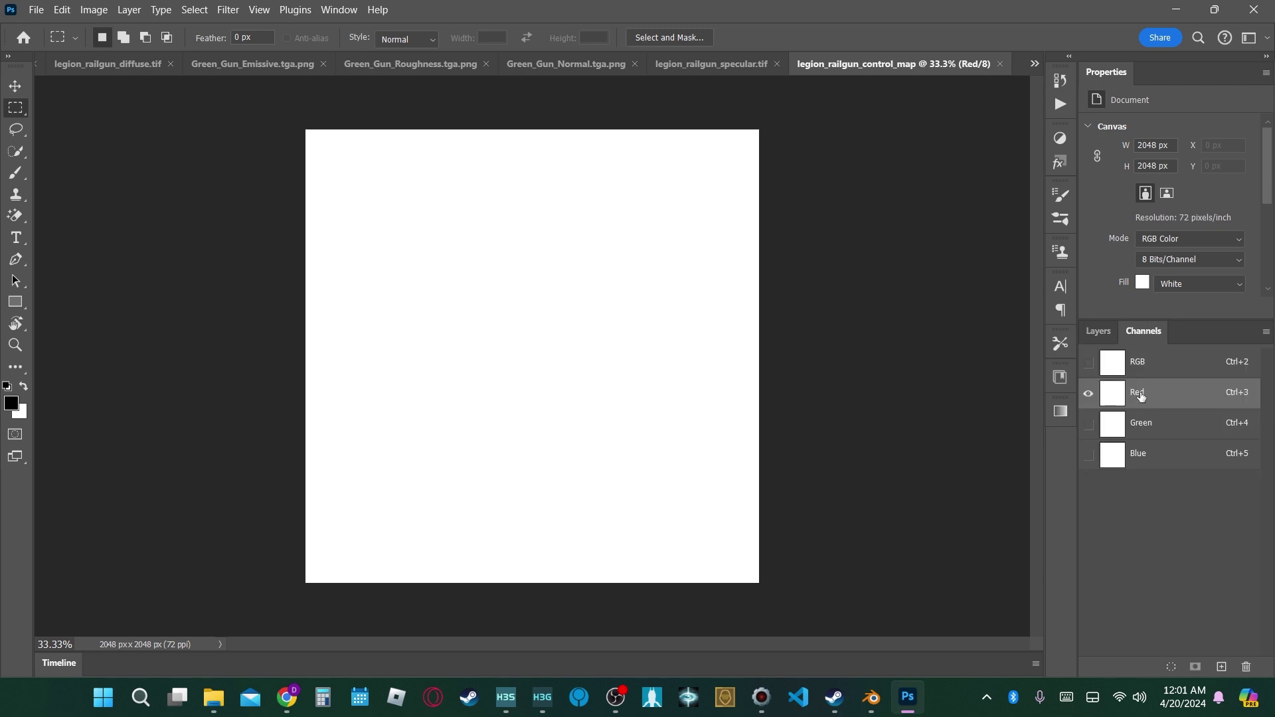
key("ctrl+v")
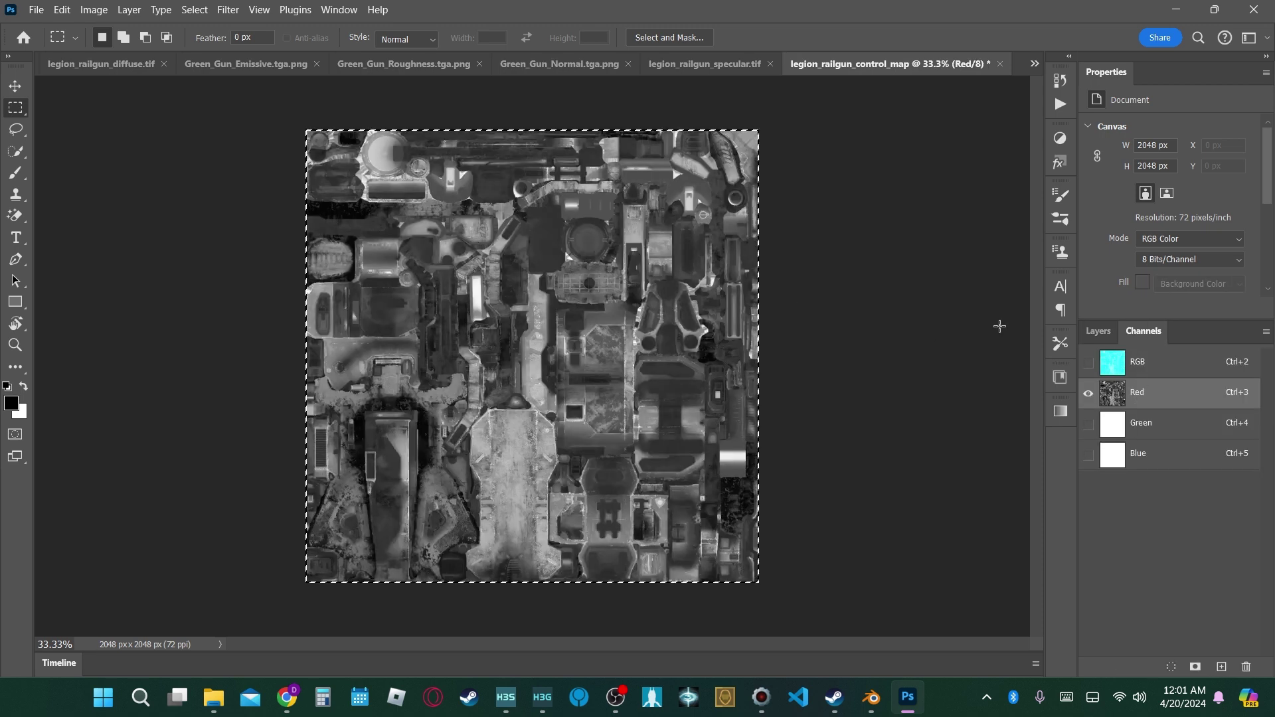
- Check the guide's control map instructions in Chrome and, in Photoshop, copy the unaltered roughness map into the control map's green channel
left_click(1167, 427)
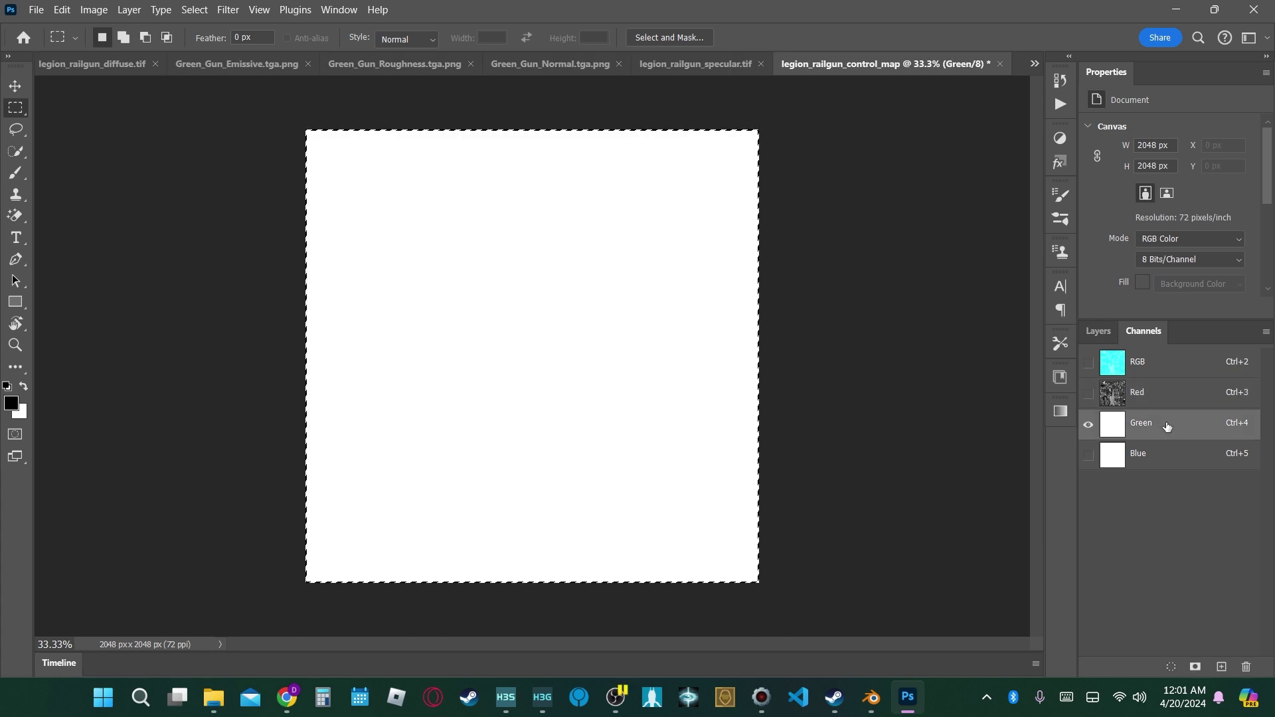
key("alt+Tab")
scroll(553, 226, "up", 1)
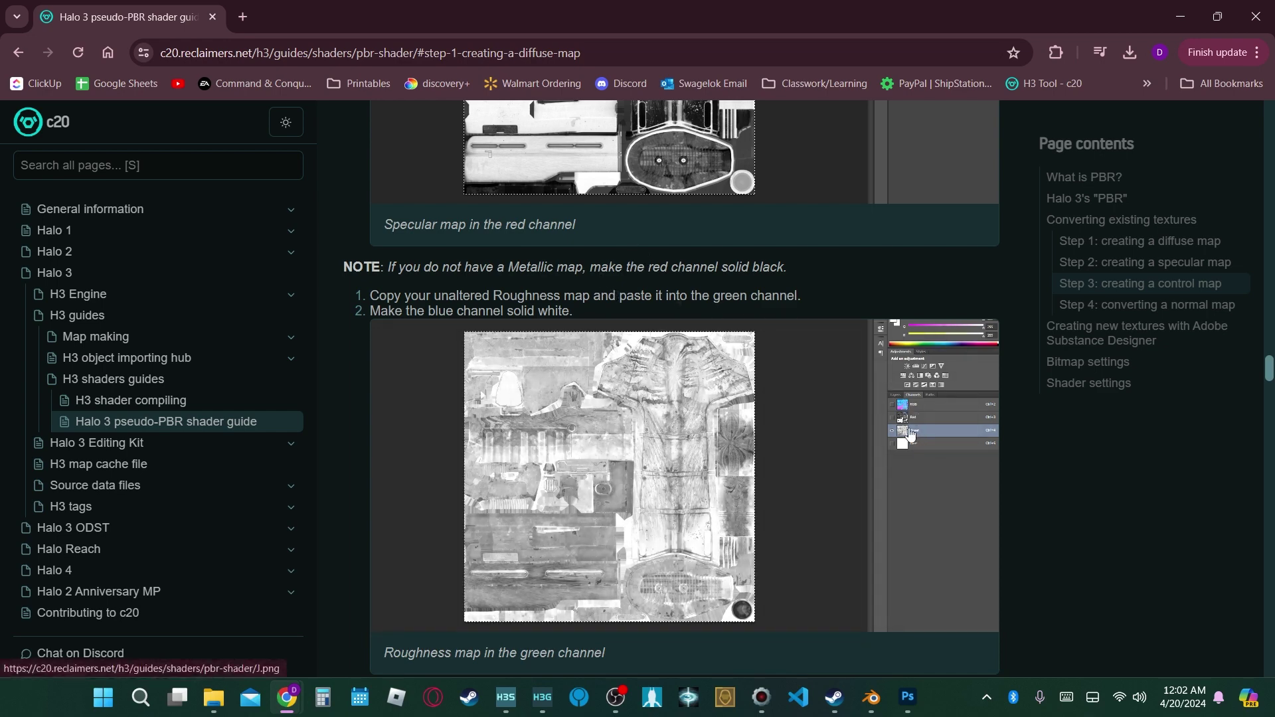
key("alt+Tab")
left_click_drag(303, 132, 860, 623)
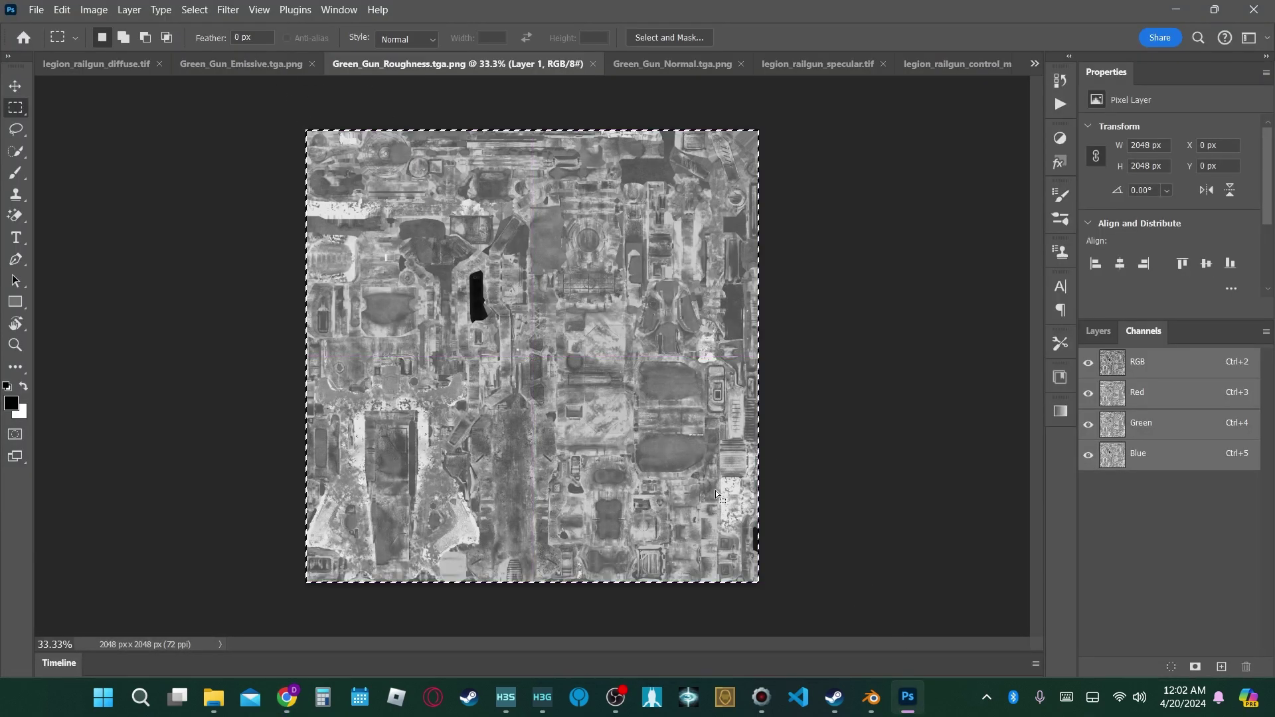
left_click(963, 61)
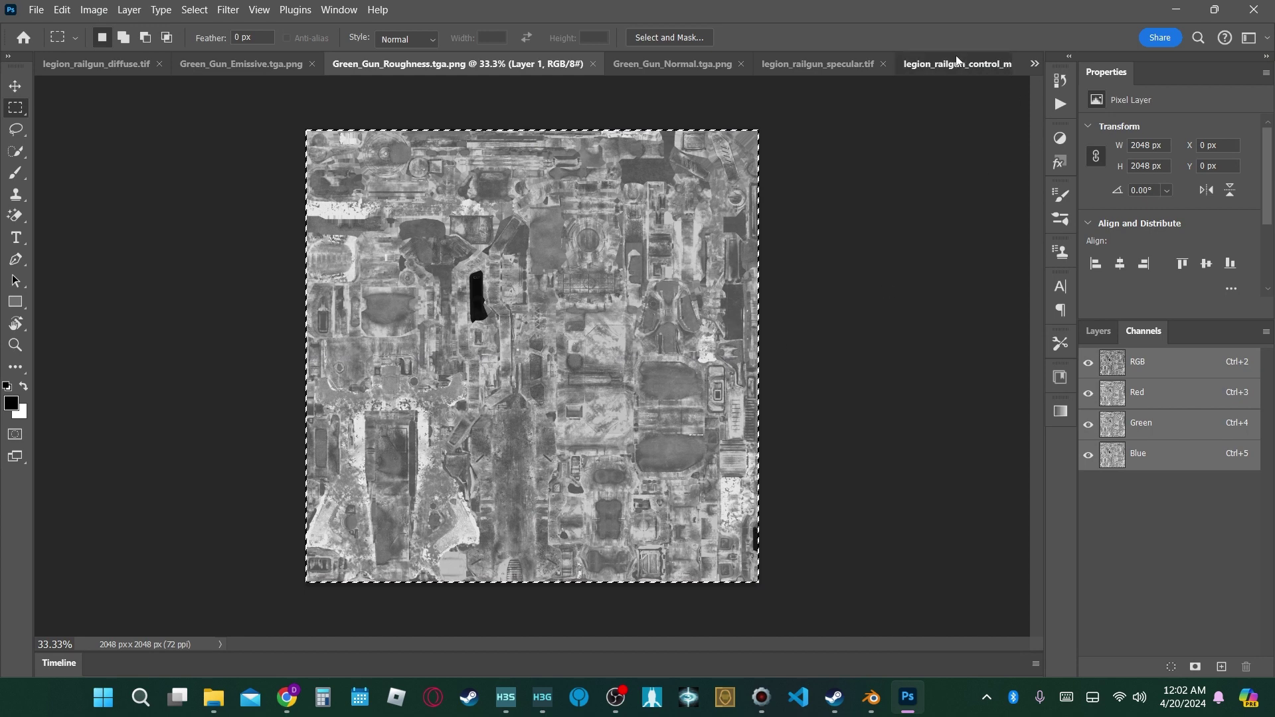
left_click(1181, 427)
key("ctrl+v")
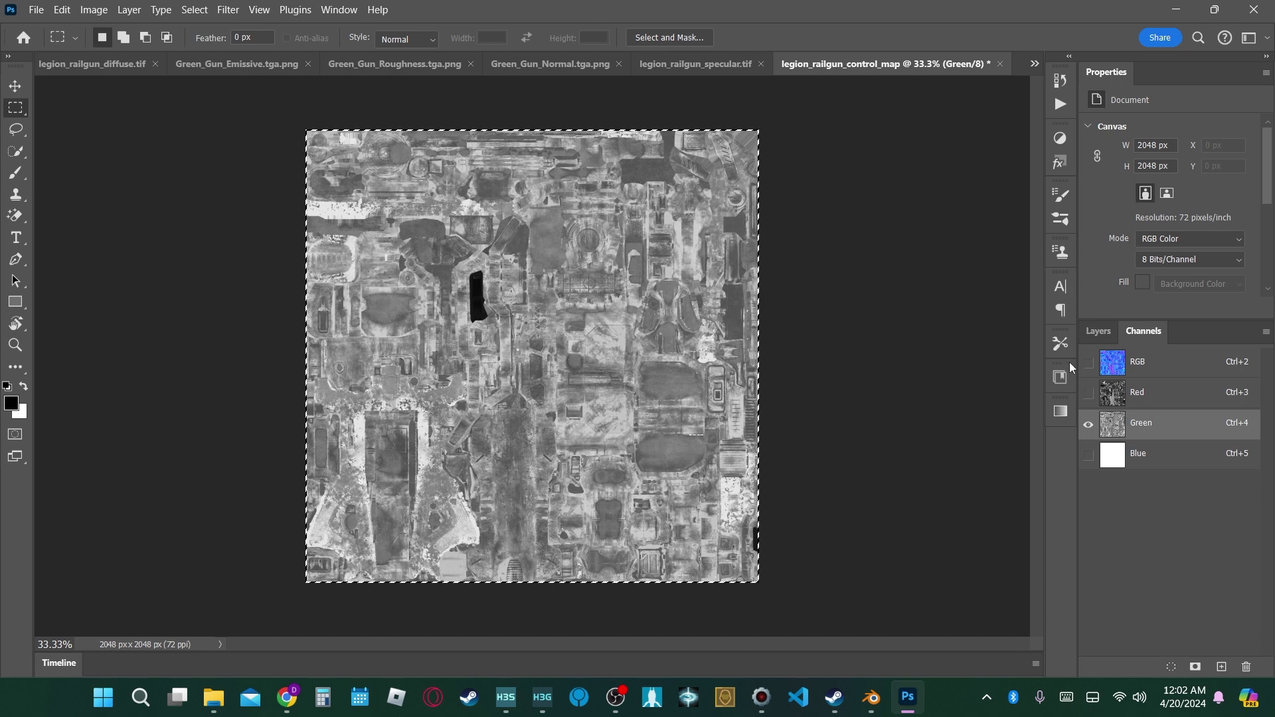
- Show all the control map's channels, clear the selection, and save it locally as legion_railgun_control_map.tif with LZW compression
left_click(1087, 362)
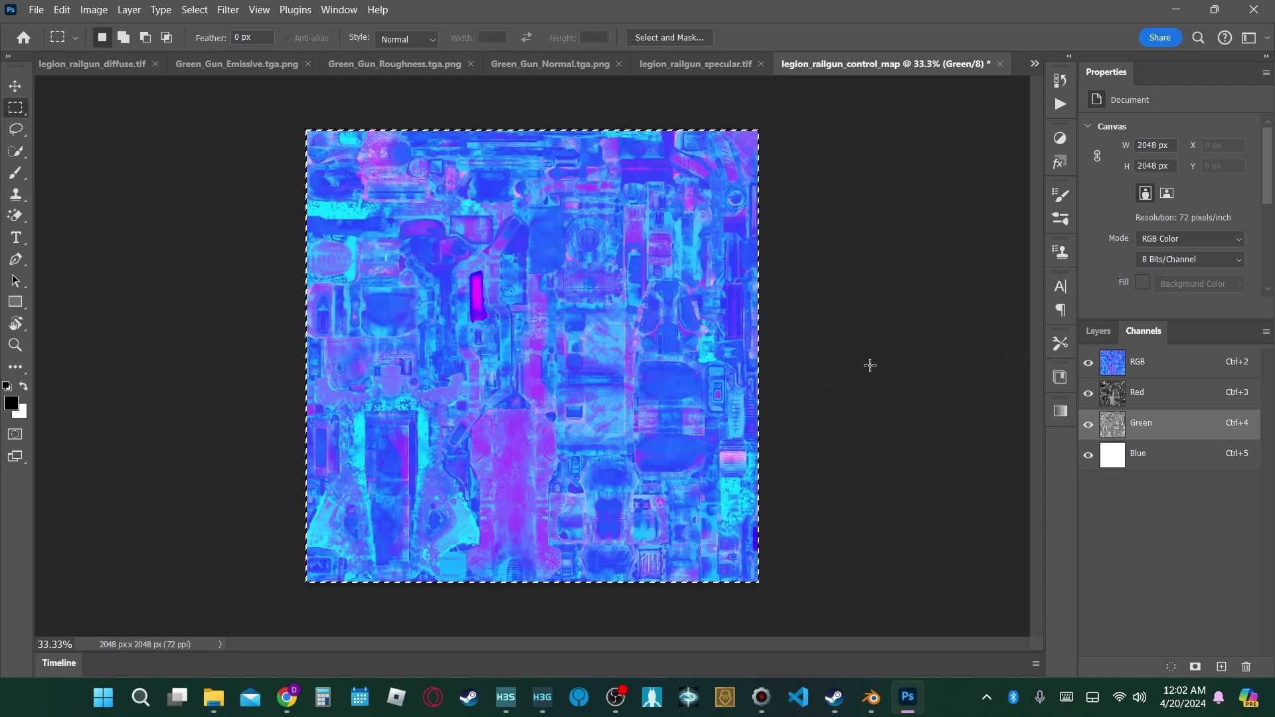
key("ctrl+d")
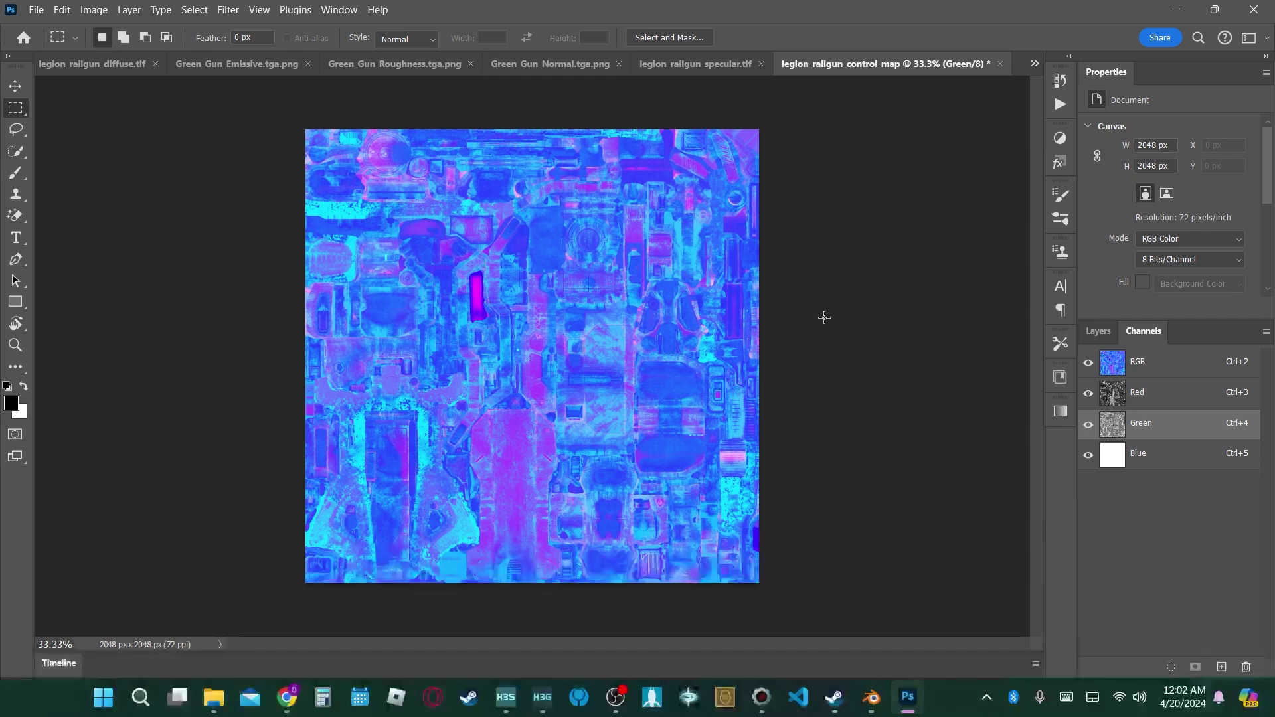
key("ctrl+s")
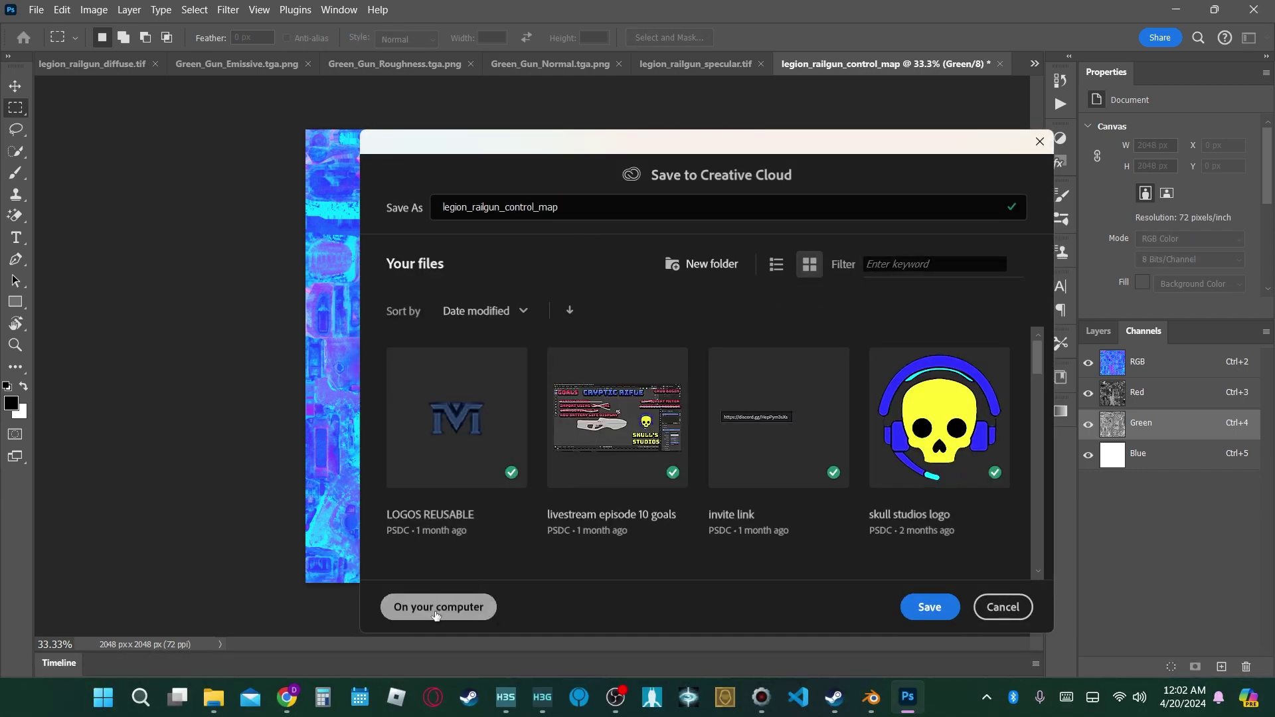
left_click(436, 612)
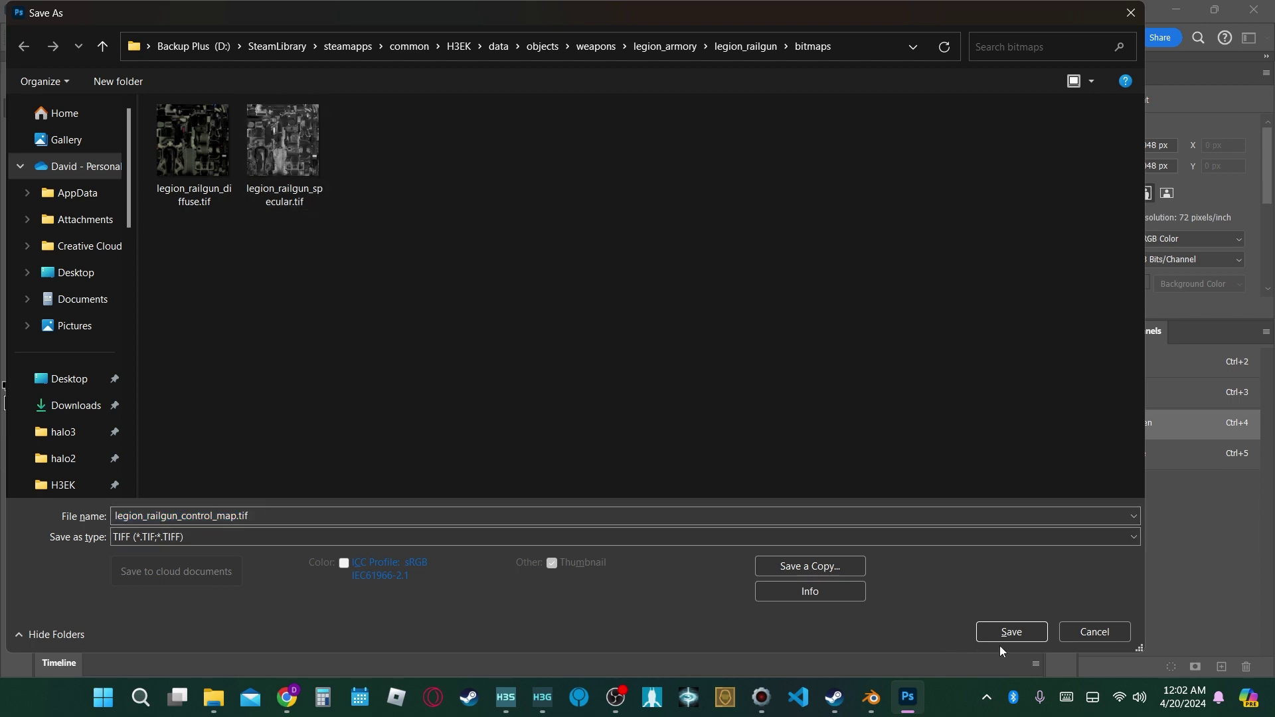
left_click(1029, 632)
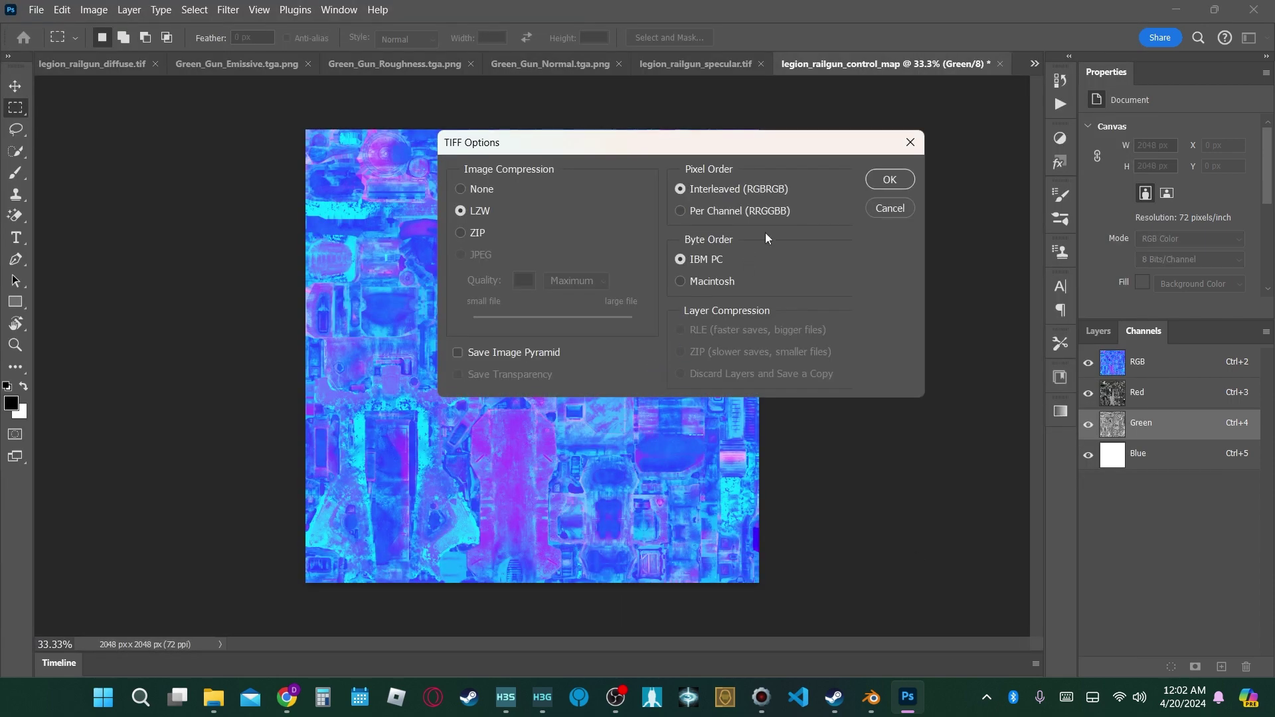
left_click(890, 179)
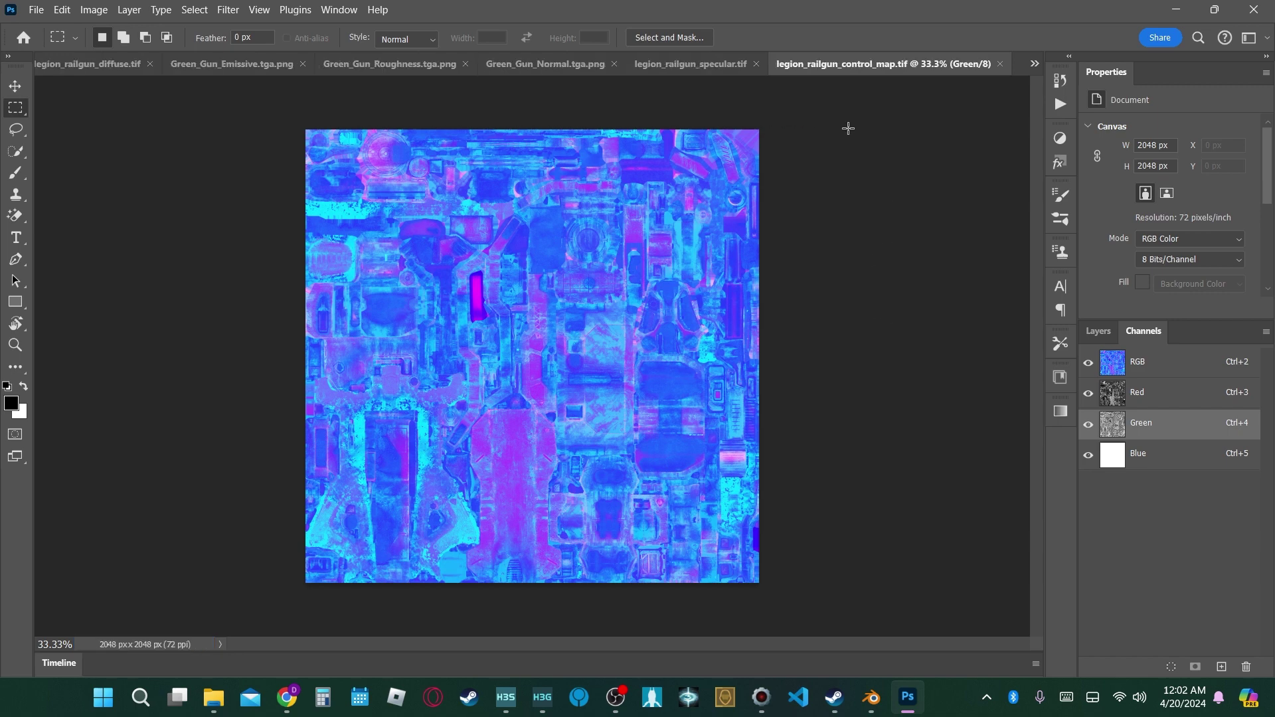
- Read the guide's normal map conversion steps in Chrome and, in Photoshop, invert only the green channel of the Green_Gun normal map
left_click(544, 64)
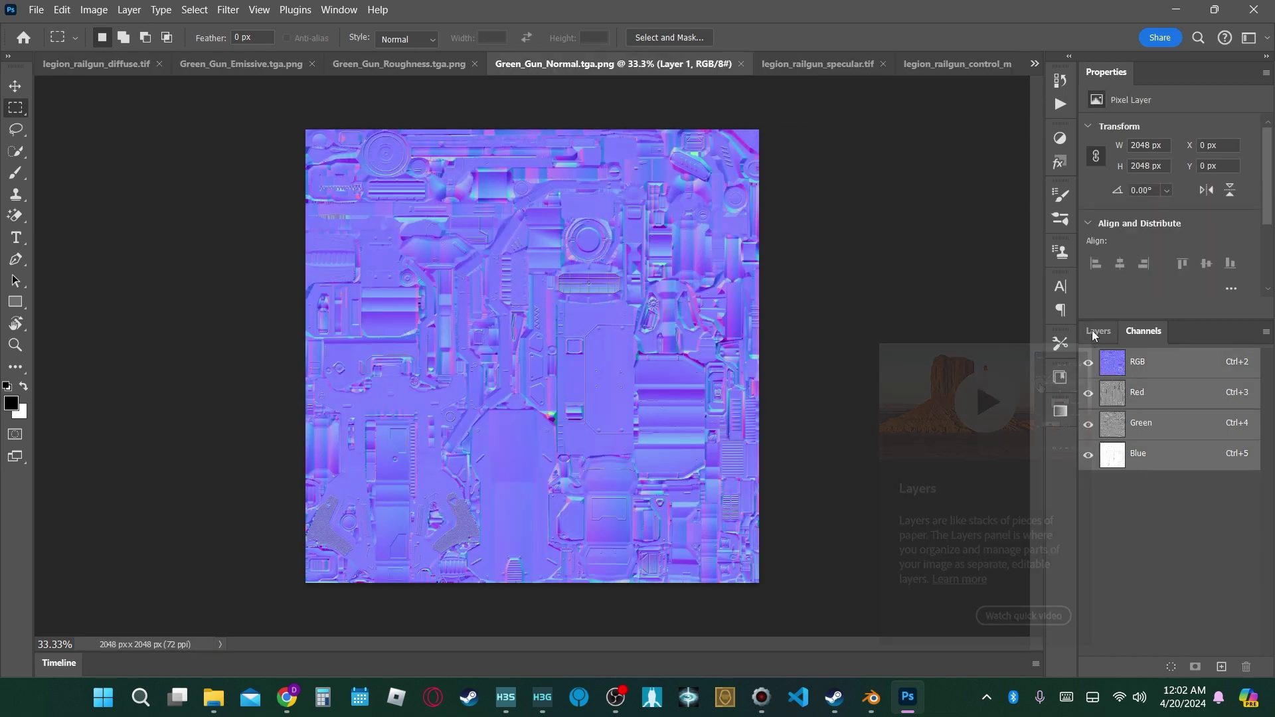
key("alt+Tab")
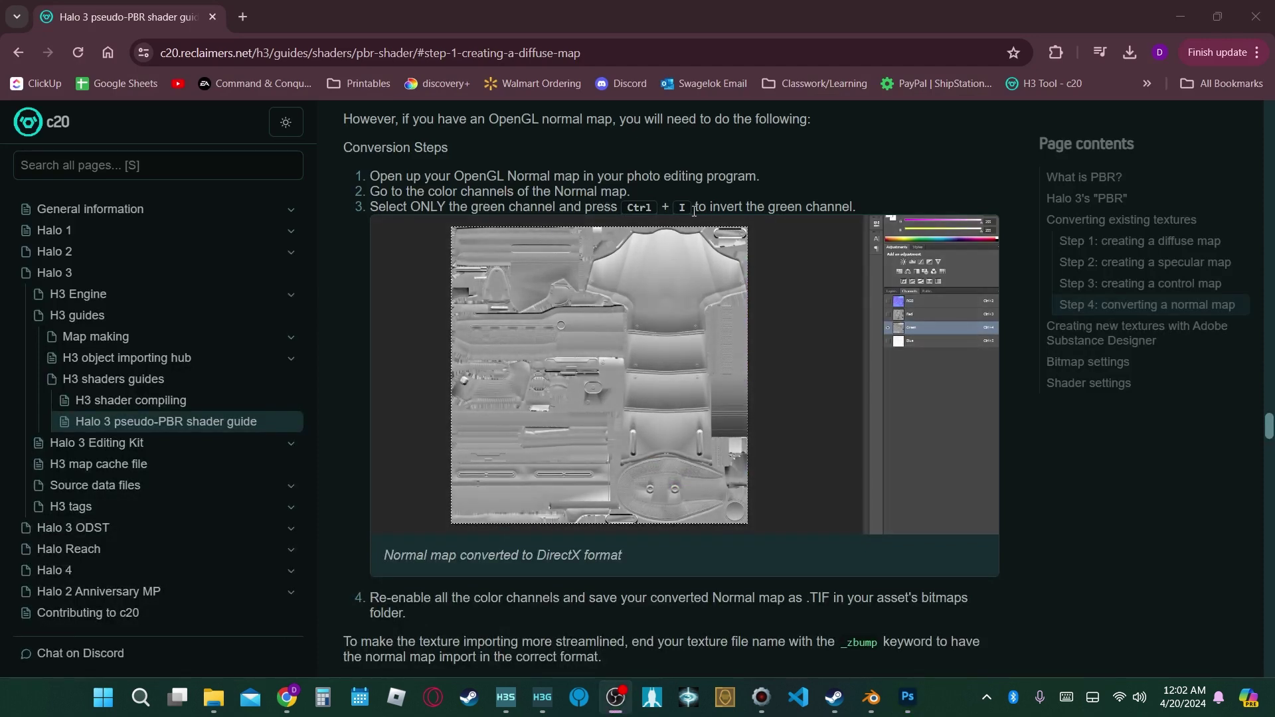
scroll(670, 458, "down", 1)
scroll(671, 458, "down", 2)
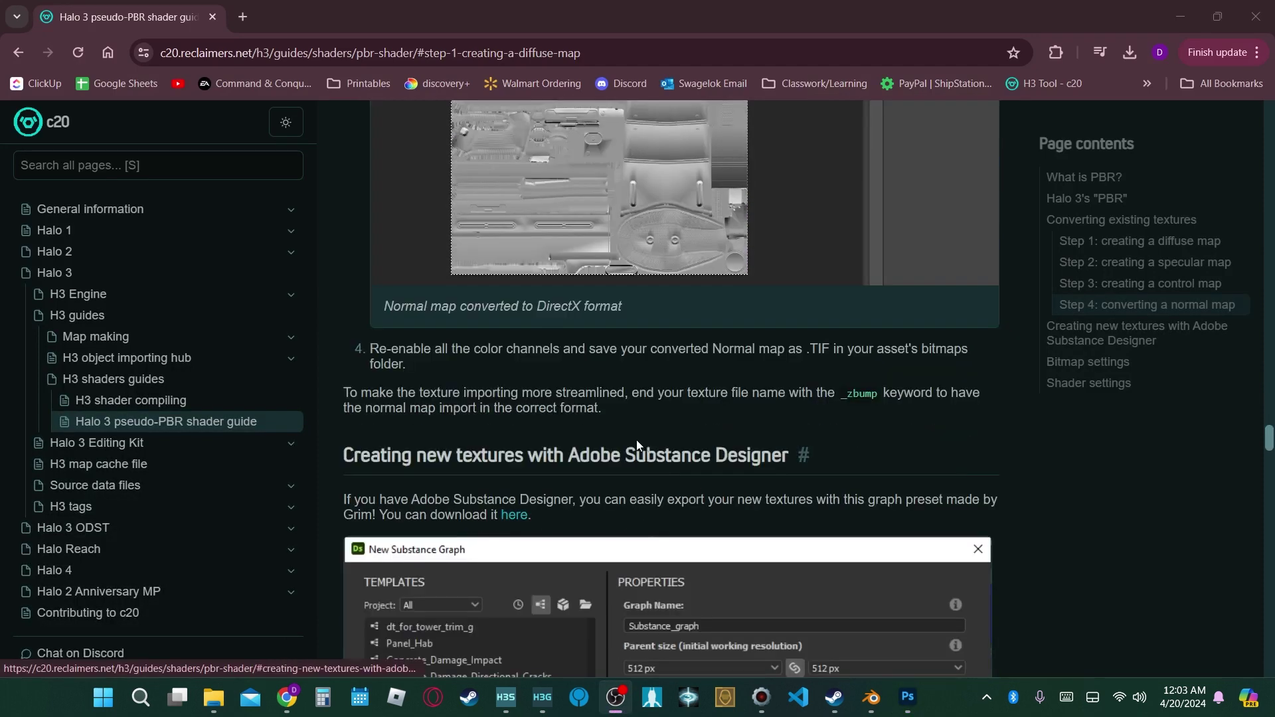
scroll(771, 375, "up", 3)
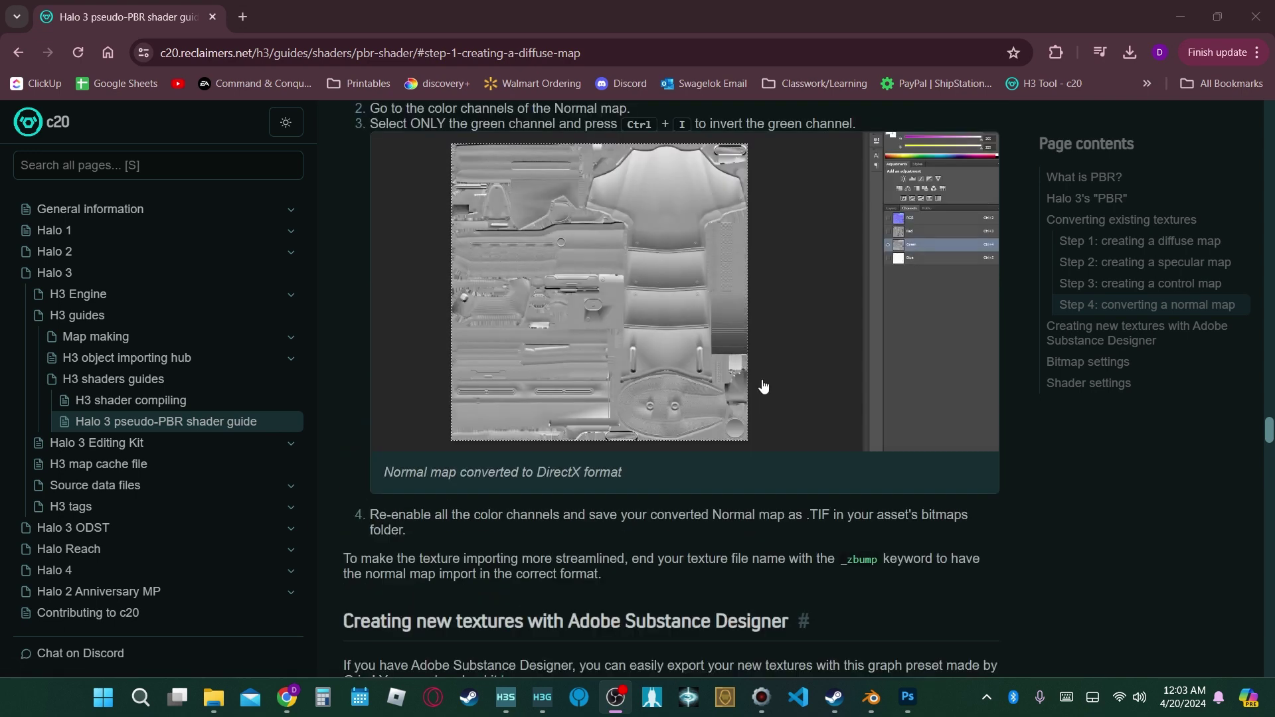
scroll(724, 508, "down", 3)
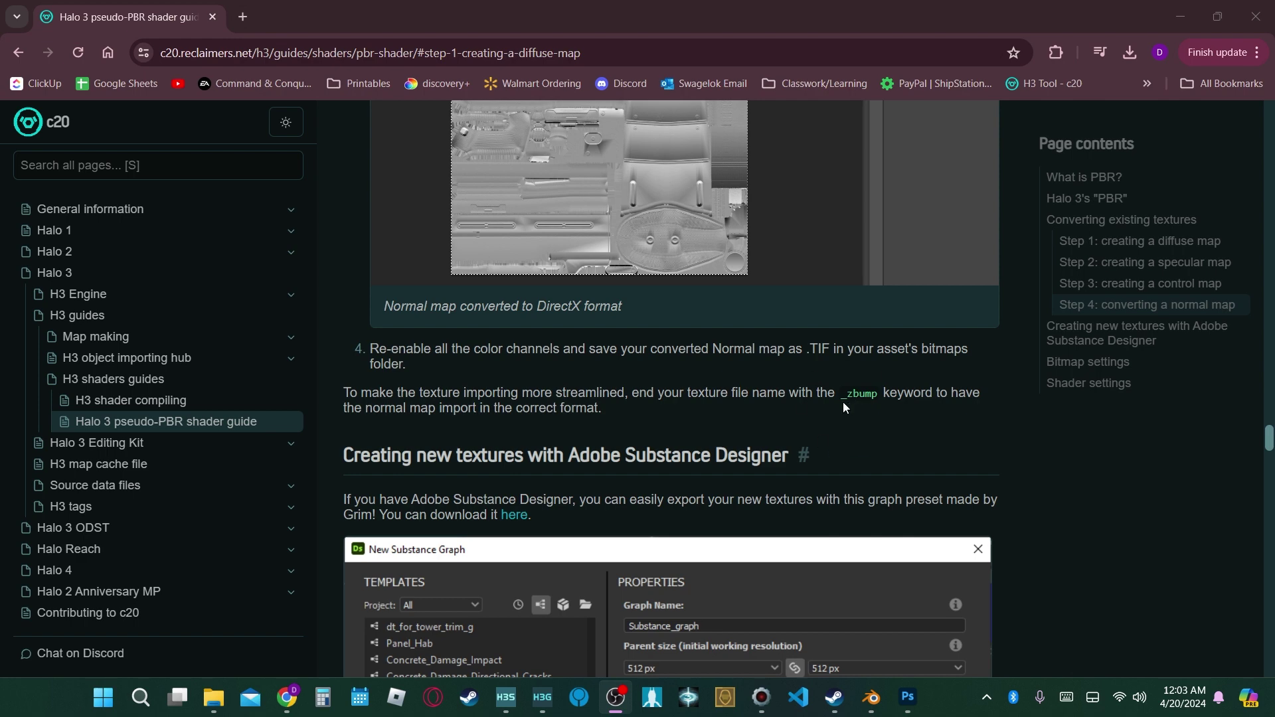
key("alt+Tab")
left_click(1152, 428)
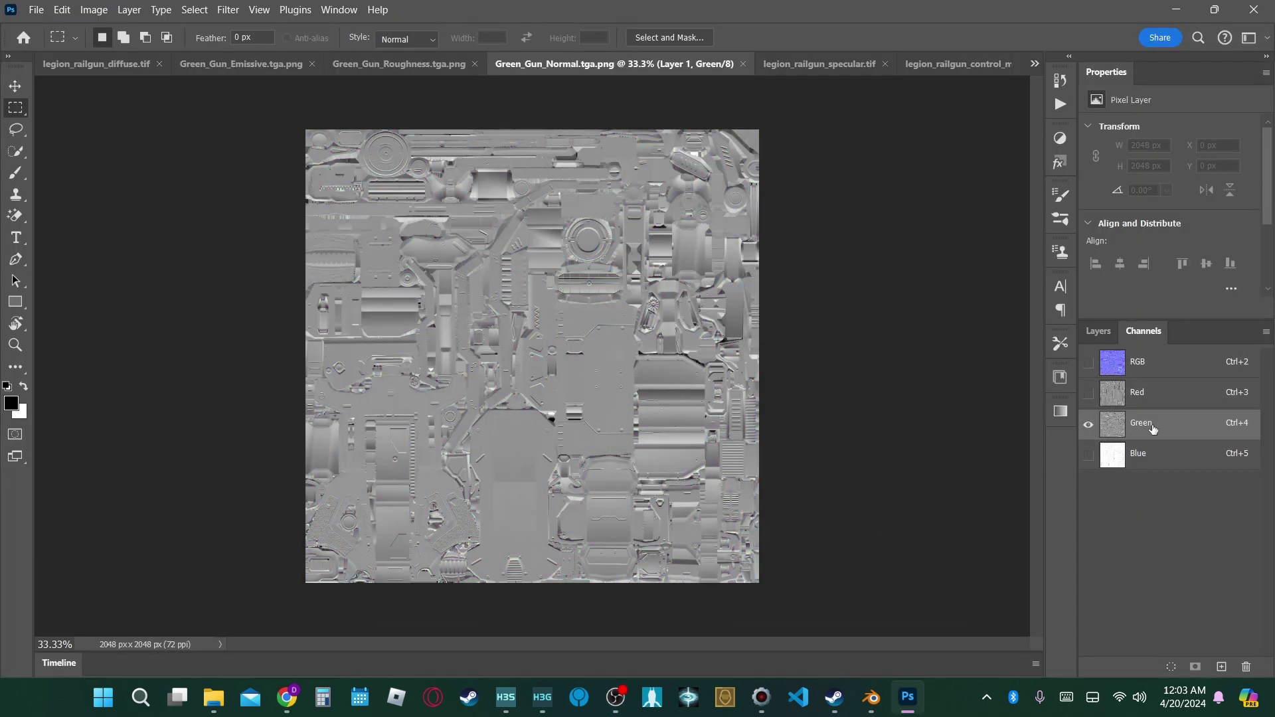
key("ctrl+i")
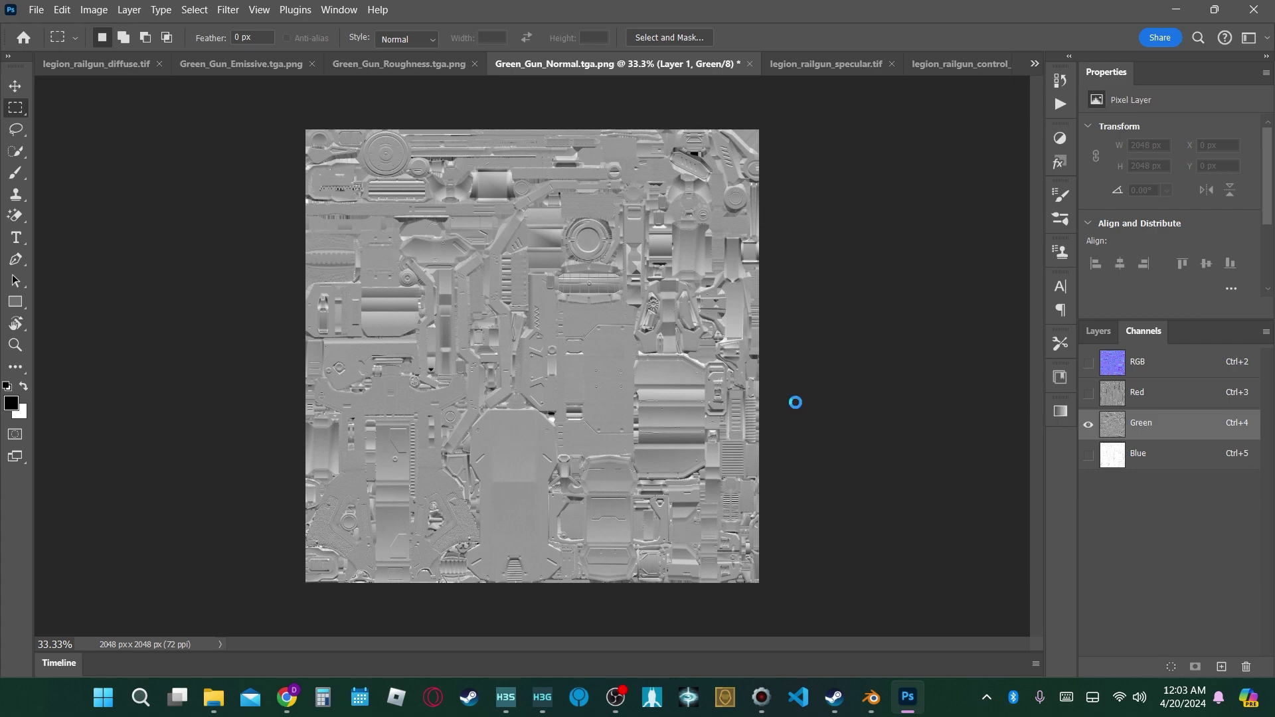
- Save the edited normal map as legion_railgun_zbump.tif in the railgun's bitmaps folder with LZW compression
key("ctrl+shift+s")
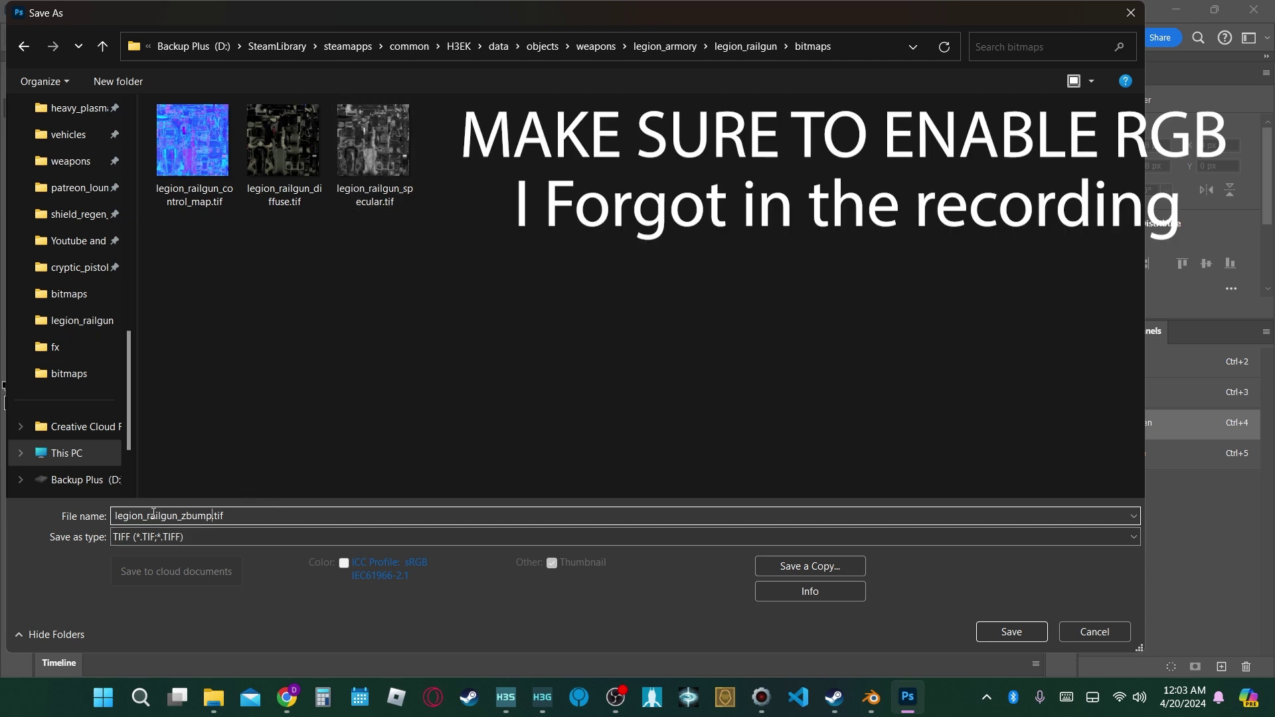
left_click(1004, 628)
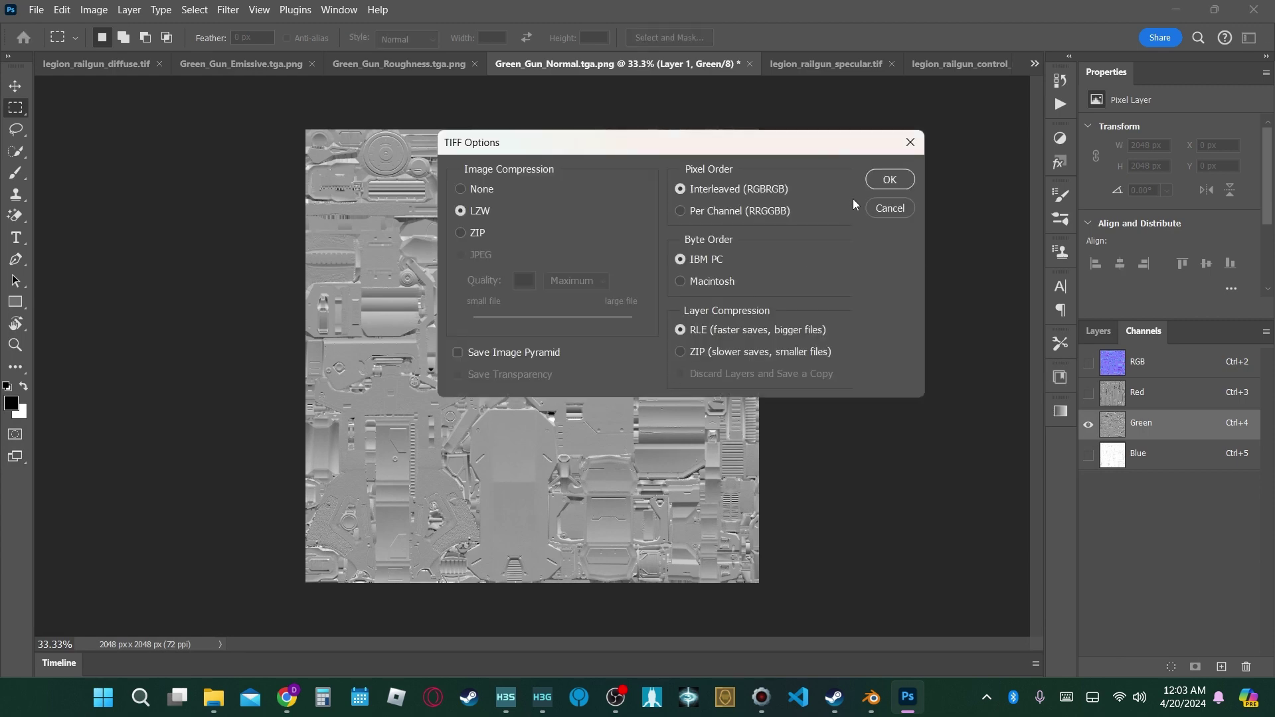
left_click(875, 185)
left_click(594, 270)
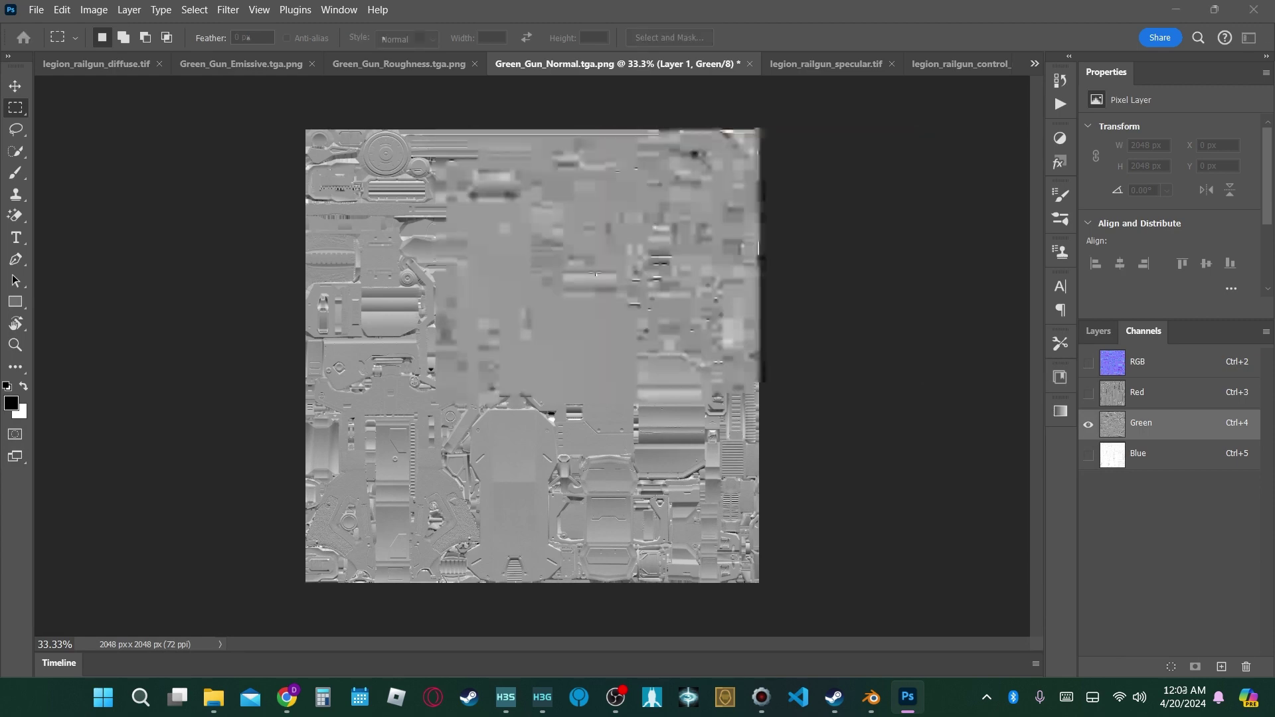
- In the H3EK Tool console, run "tool bitmaps objects\weapons\legion_armory\legion_railgun\bitmaps" to import the textures
left_click(762, 697)
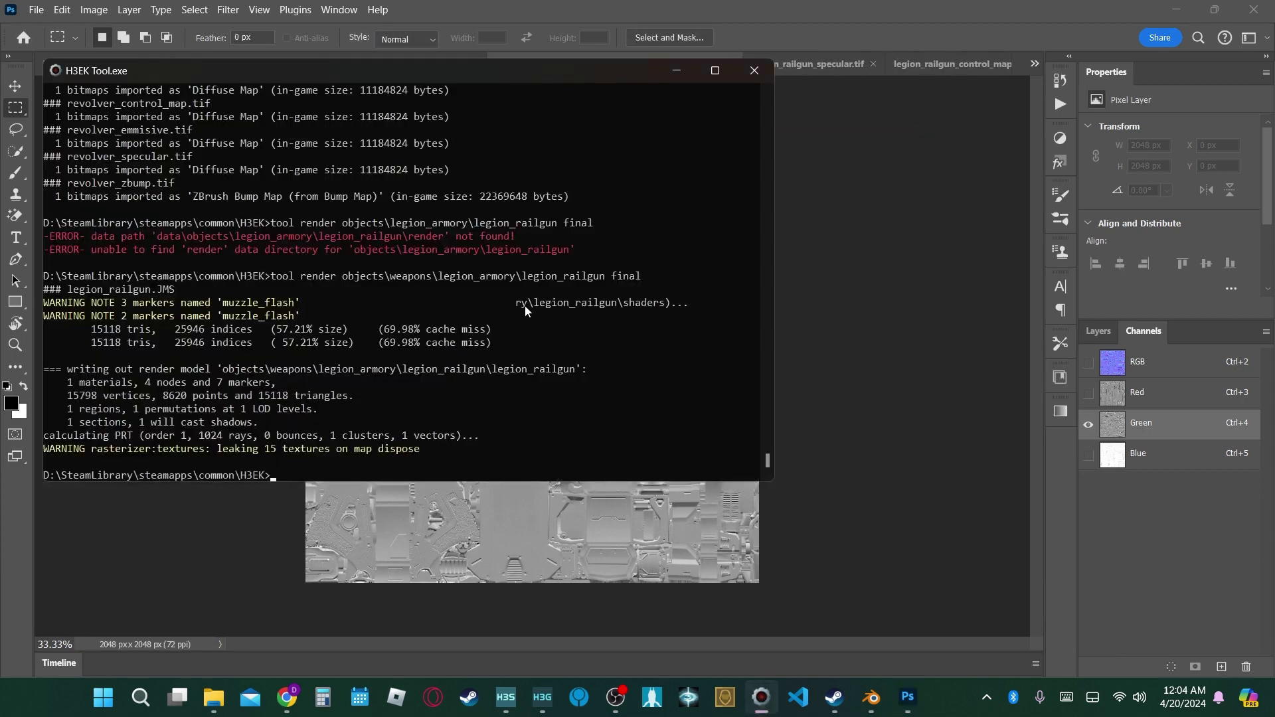
type("tool bitmaps objects\\weapons")
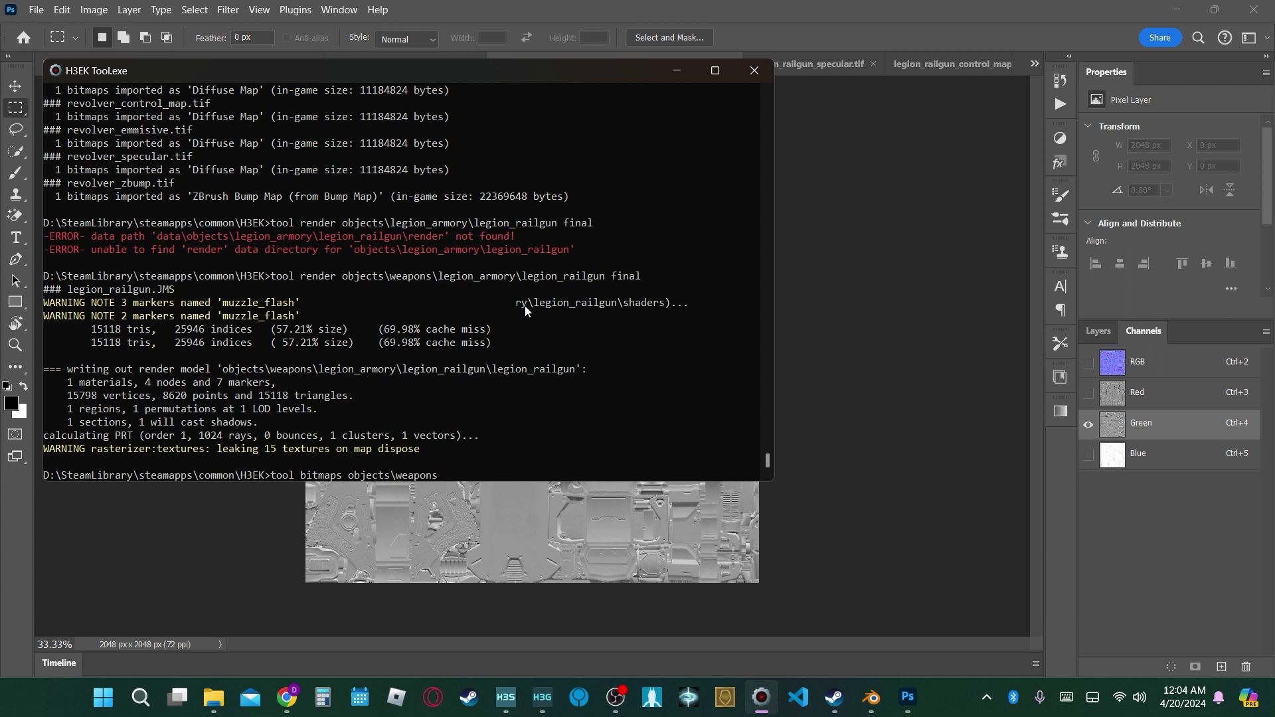
type("\\legion_armory\\legion_railgu")
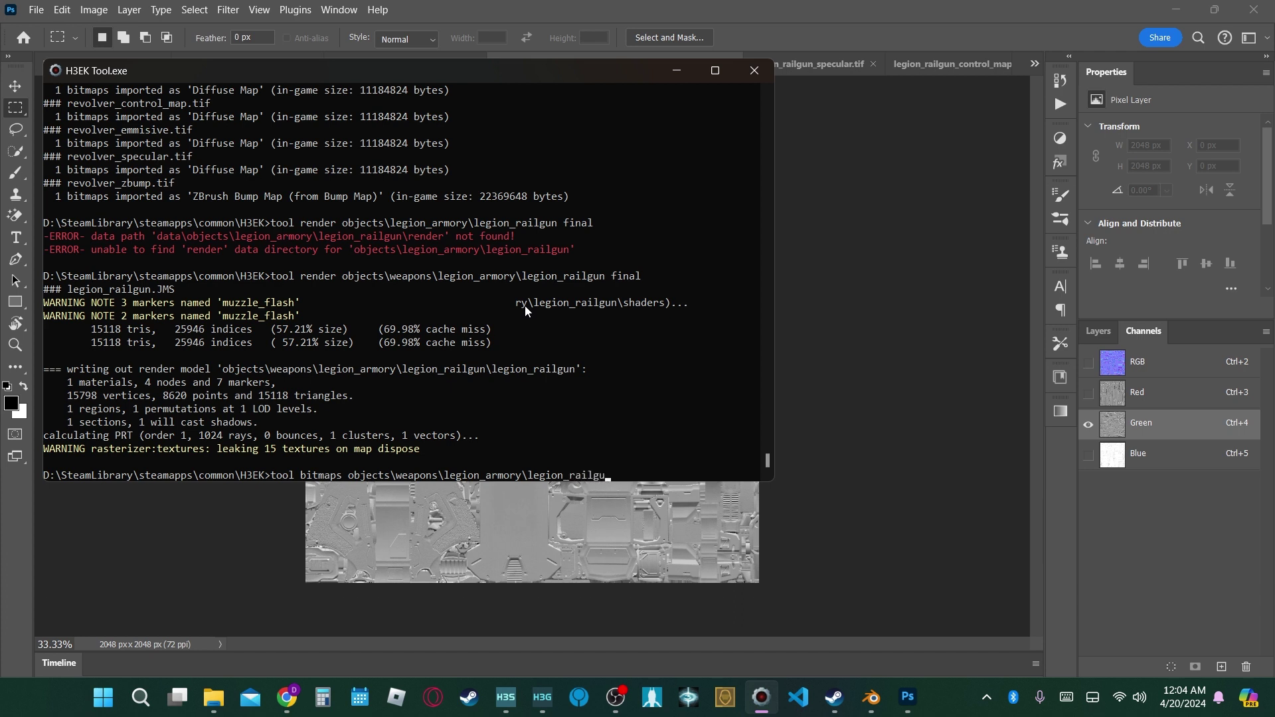
type("n\bitmaps")
key("Return")
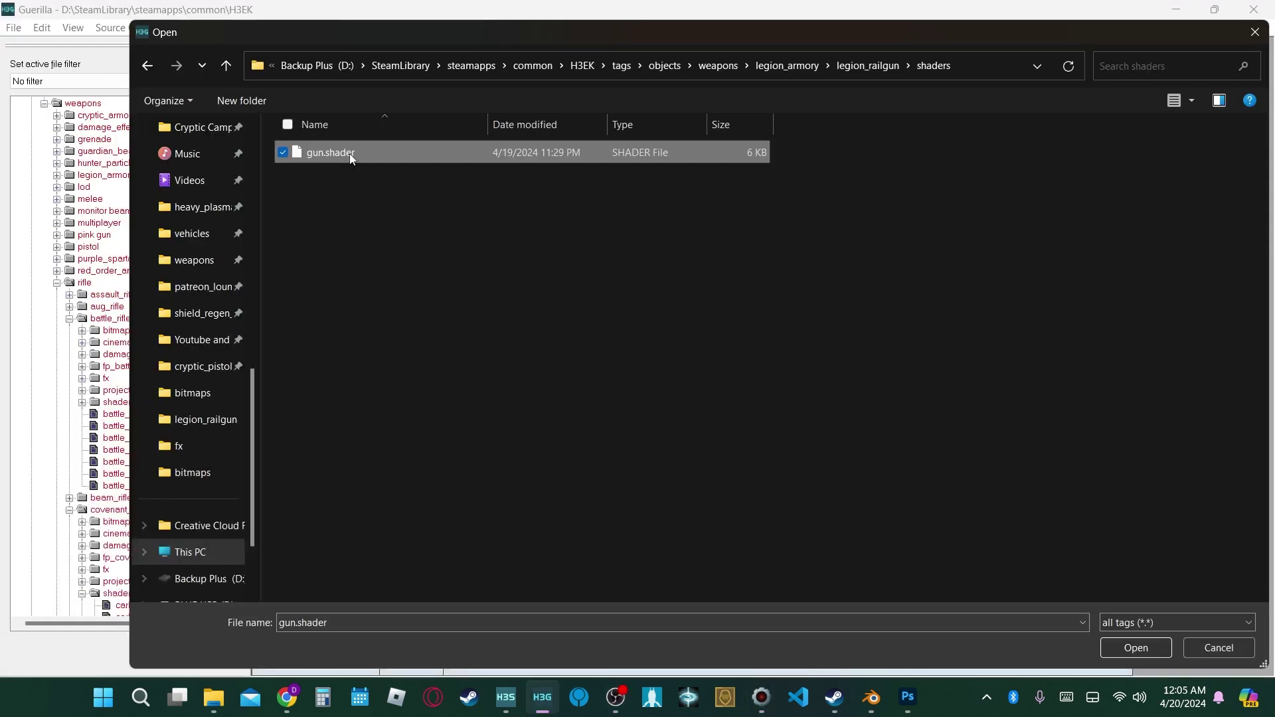
- In Guerilla, open gun.shader from the legion_railgun shaders folder, then enlarge and move up its window
double_click(349, 153)
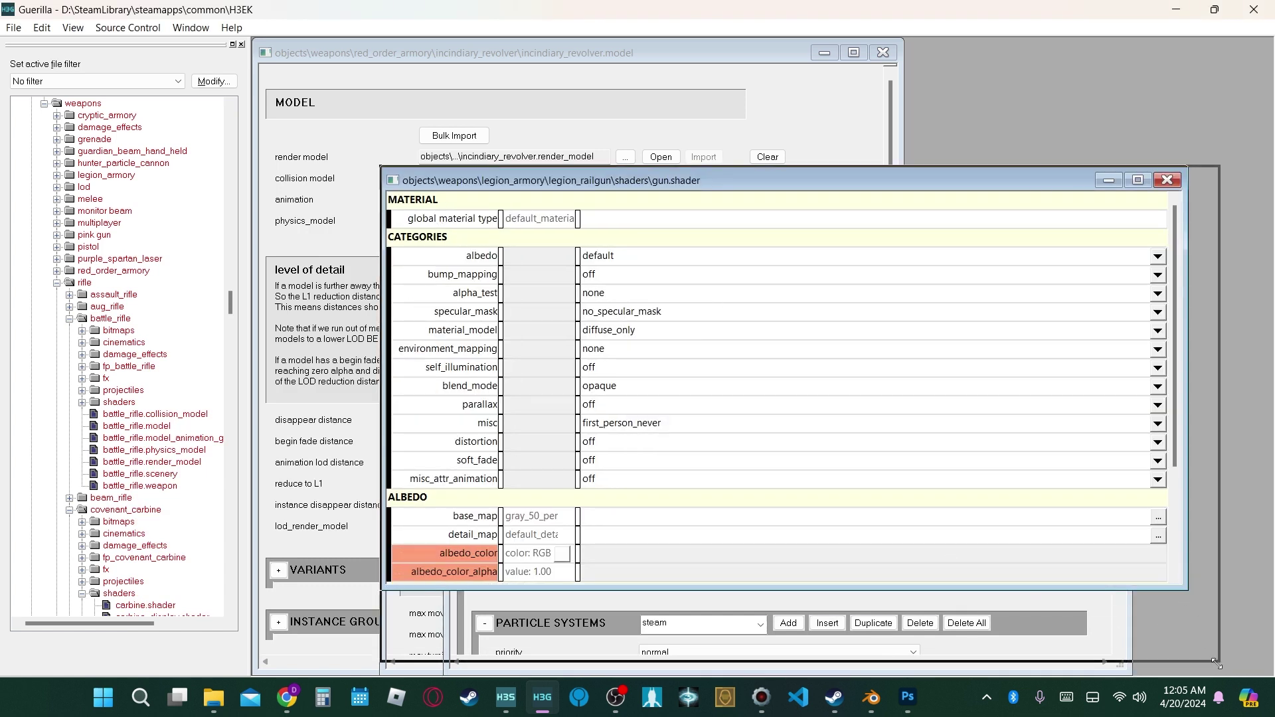
left_click_drag(1189, 589, 1227, 673)
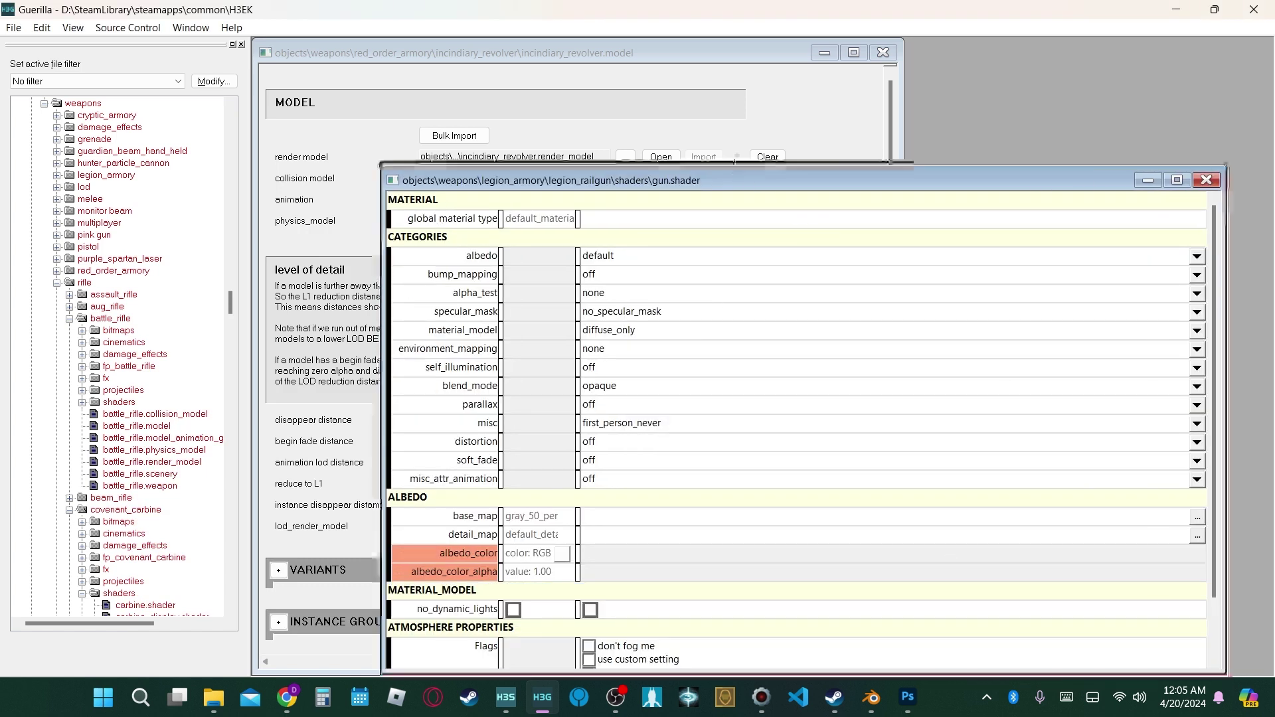
left_click_drag(734, 172, 734, 77)
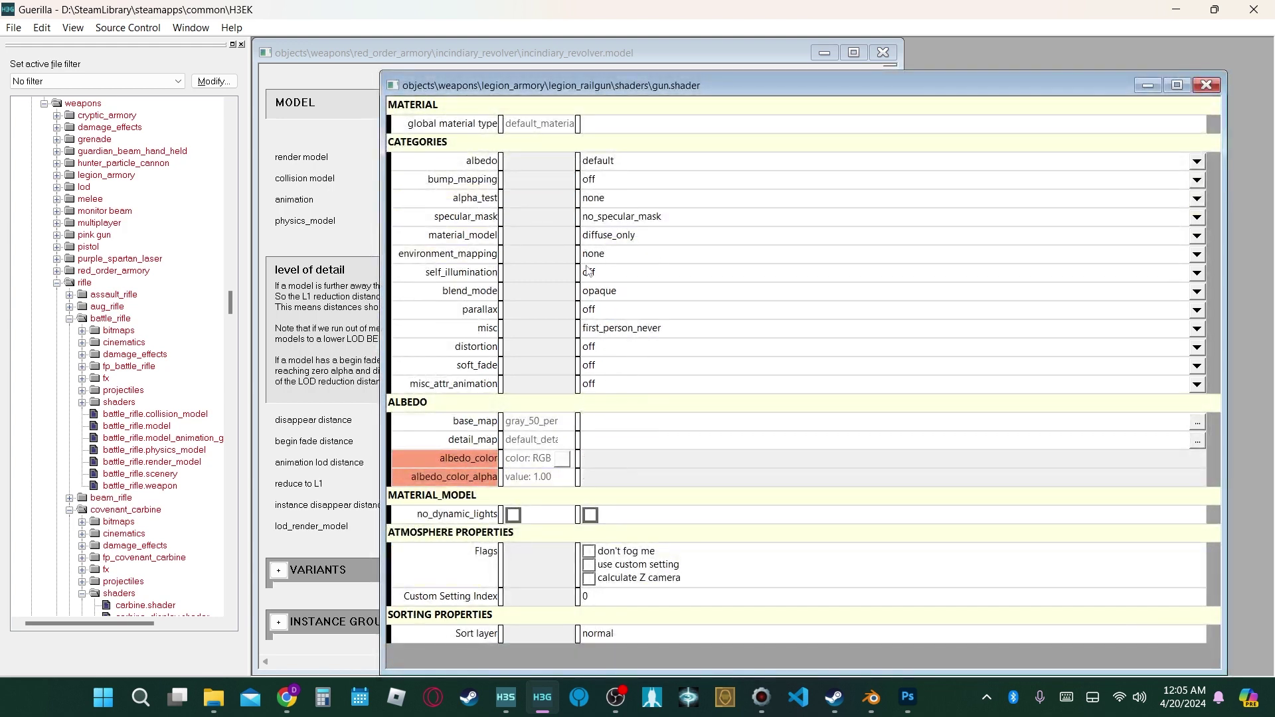
- Set the gun shader's material_model to cook_torrance_pbr_maps and its bump_mapping to standard
left_click(602, 244)
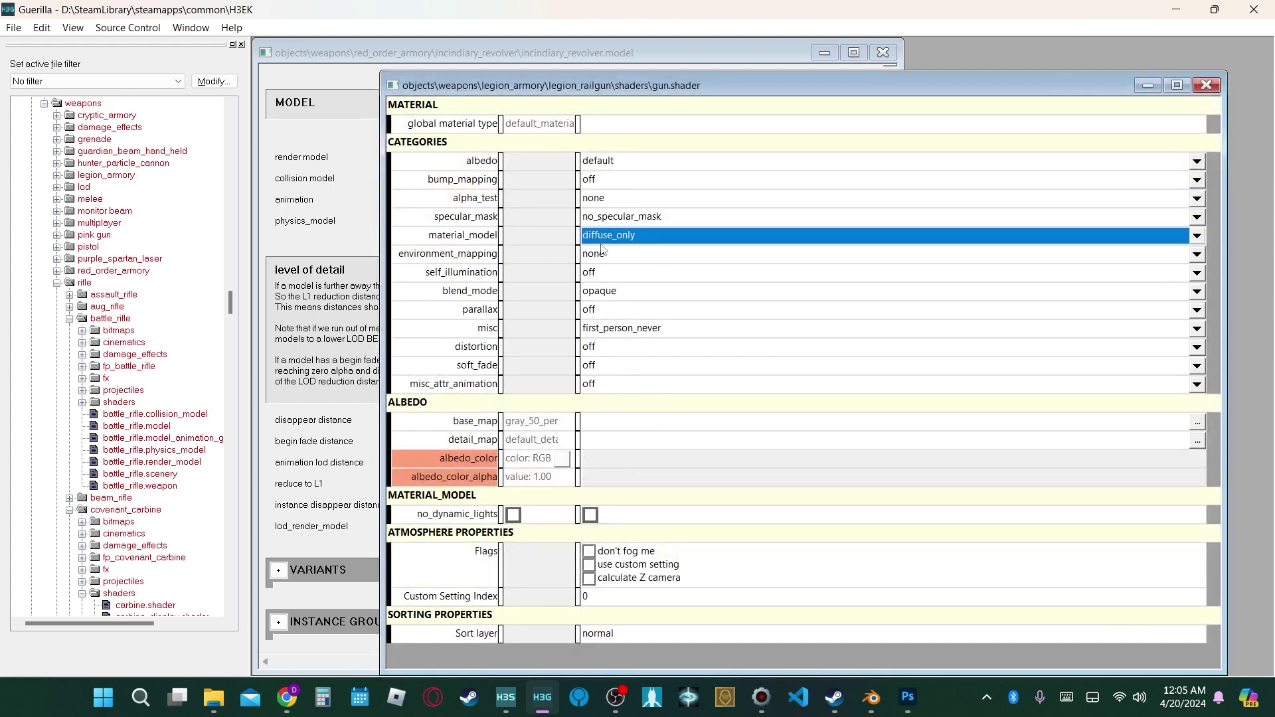
left_click(602, 239)
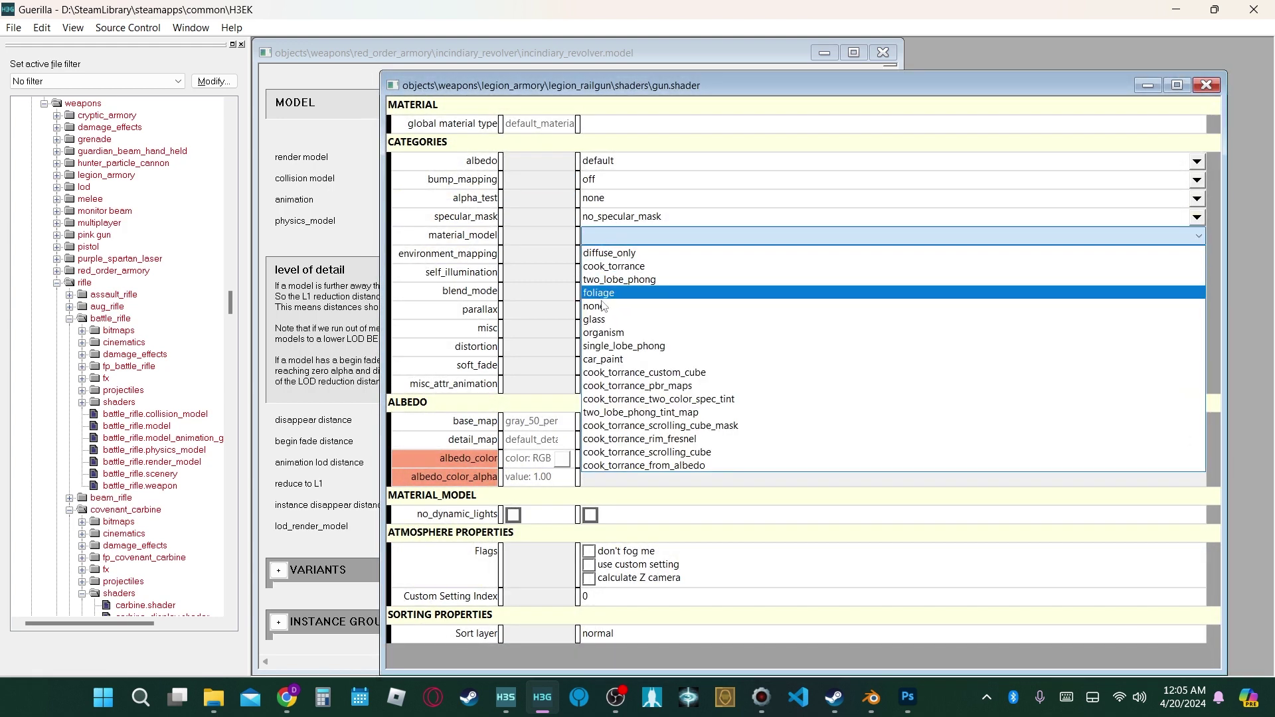
left_click(629, 386)
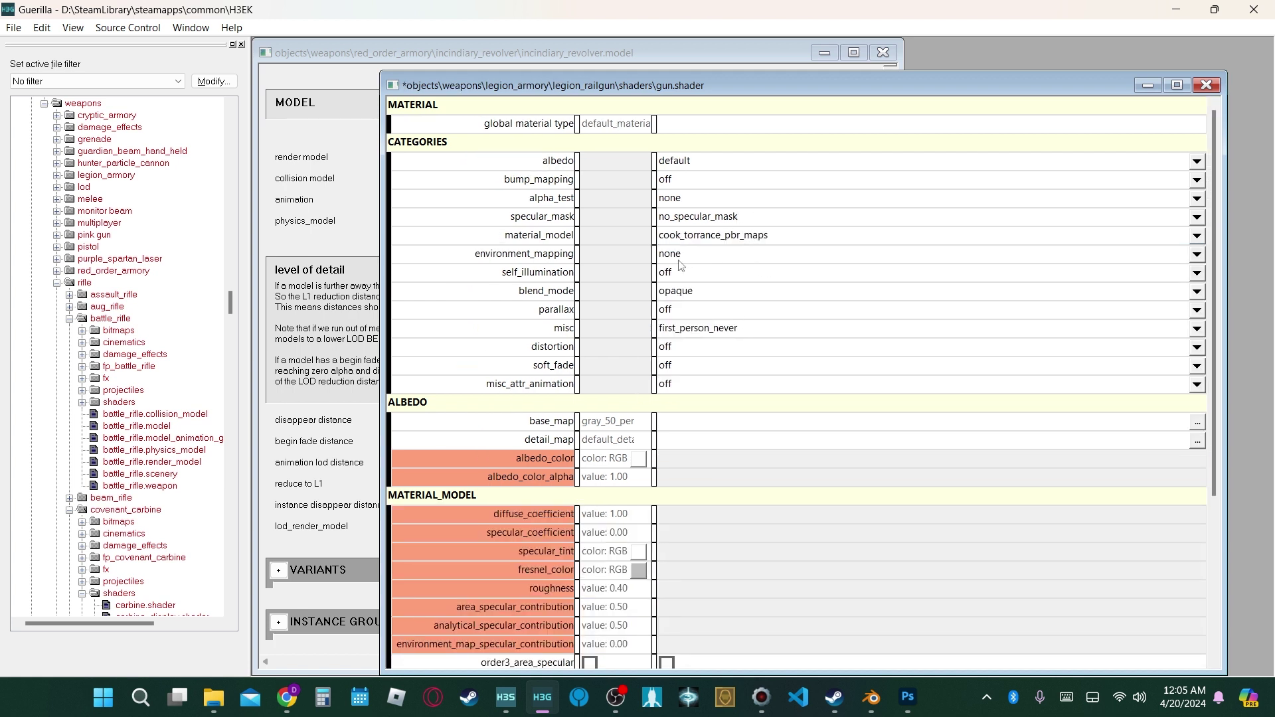
left_click(684, 180)
left_click(684, 210)
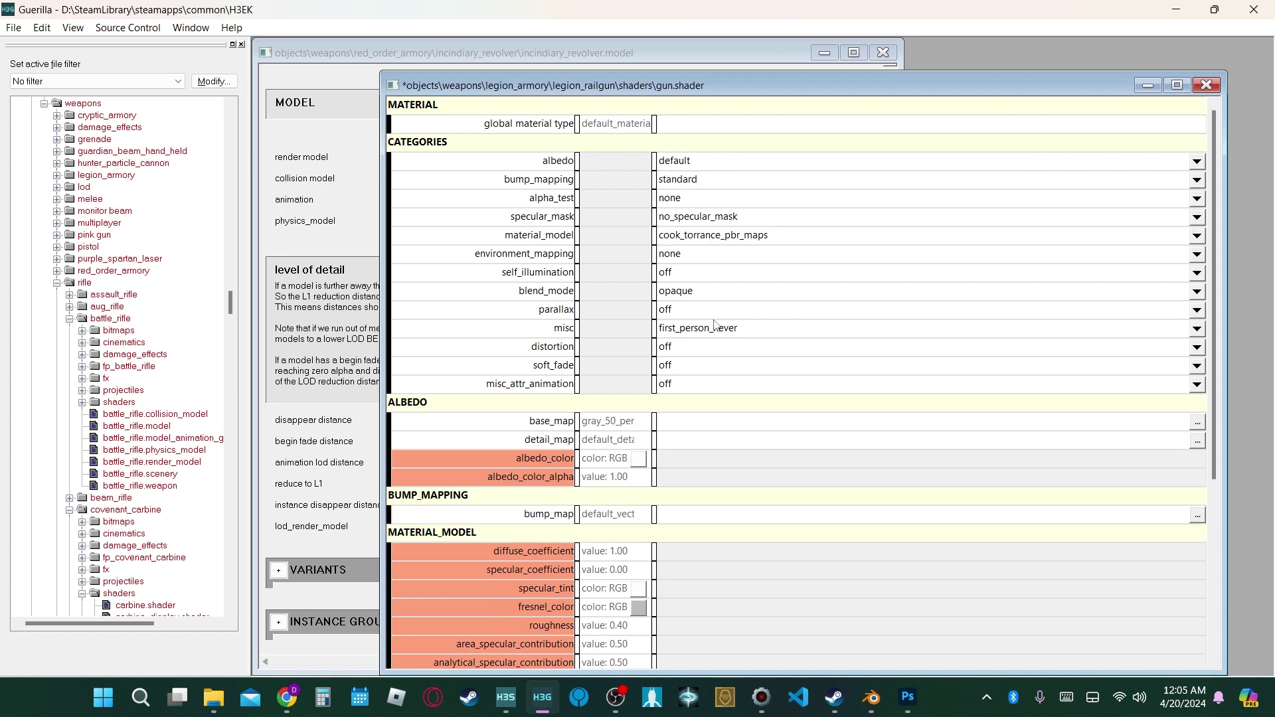
- Assign legion_railgun_diffuse.bitmap from the legion_railgun bitmaps tag folder as the shader's base_map
left_click(1198, 421)
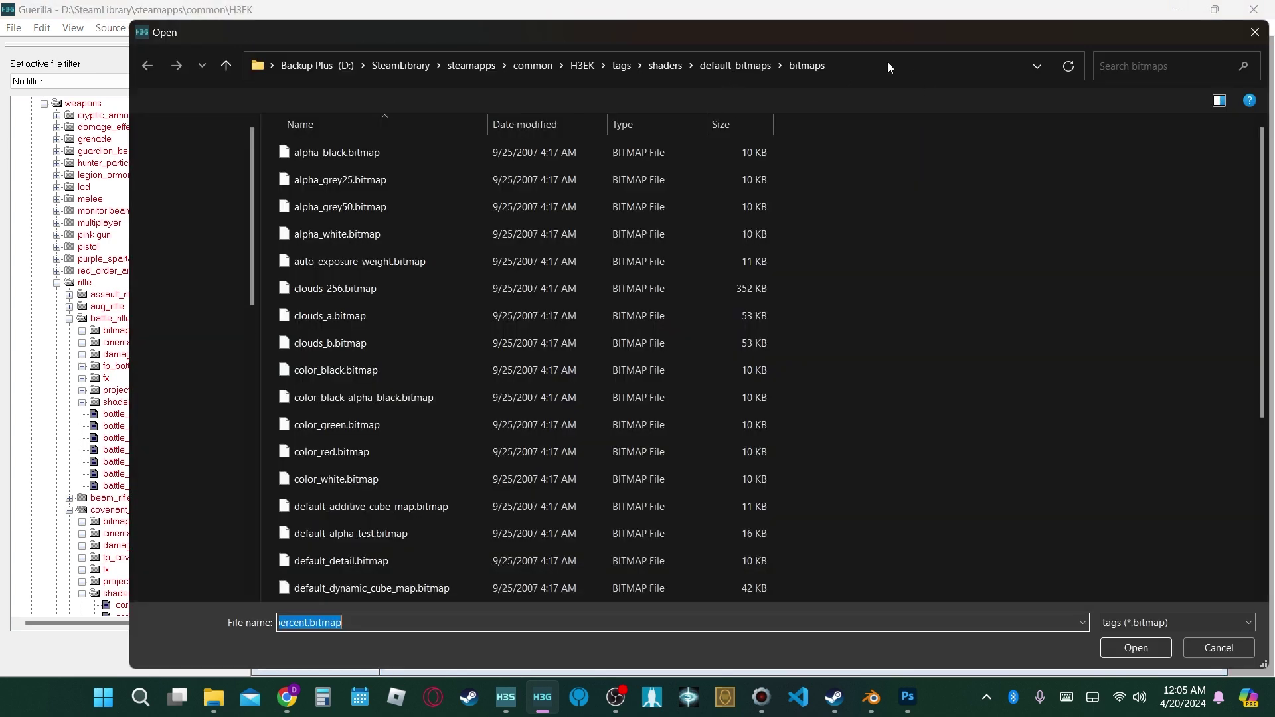
left_click(888, 63)
left_click(1032, 72)
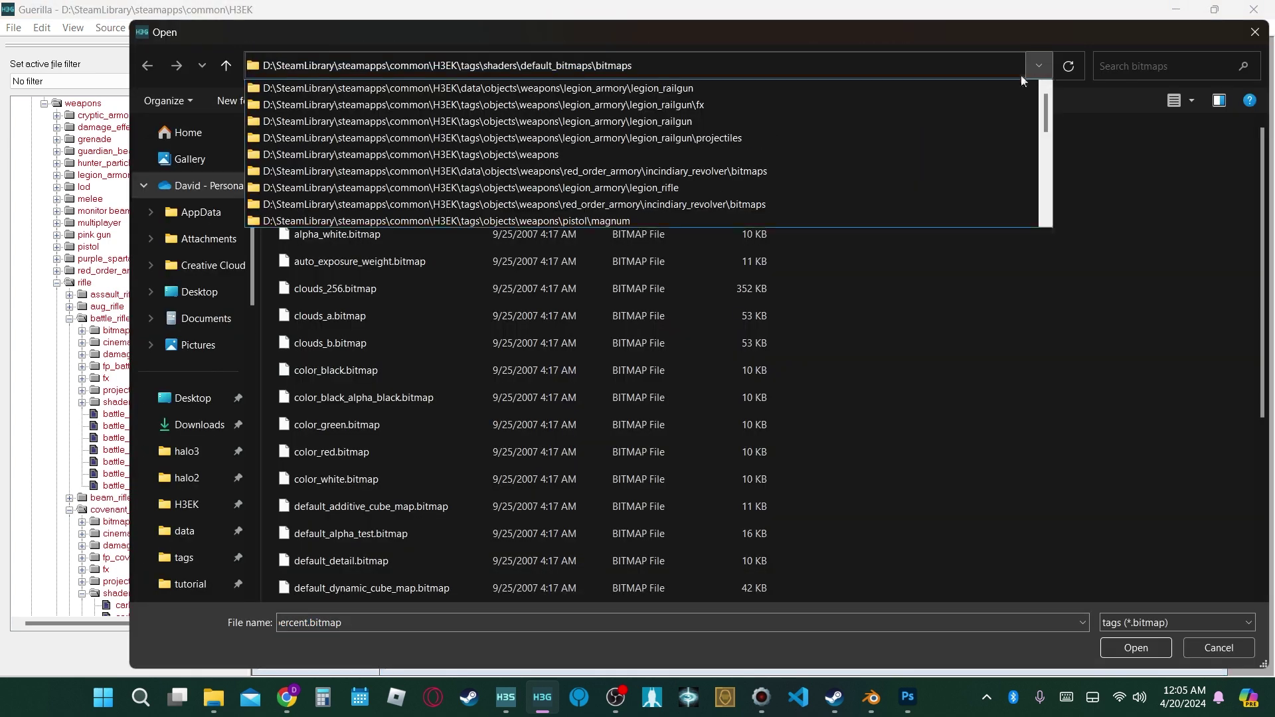
left_click(757, 120)
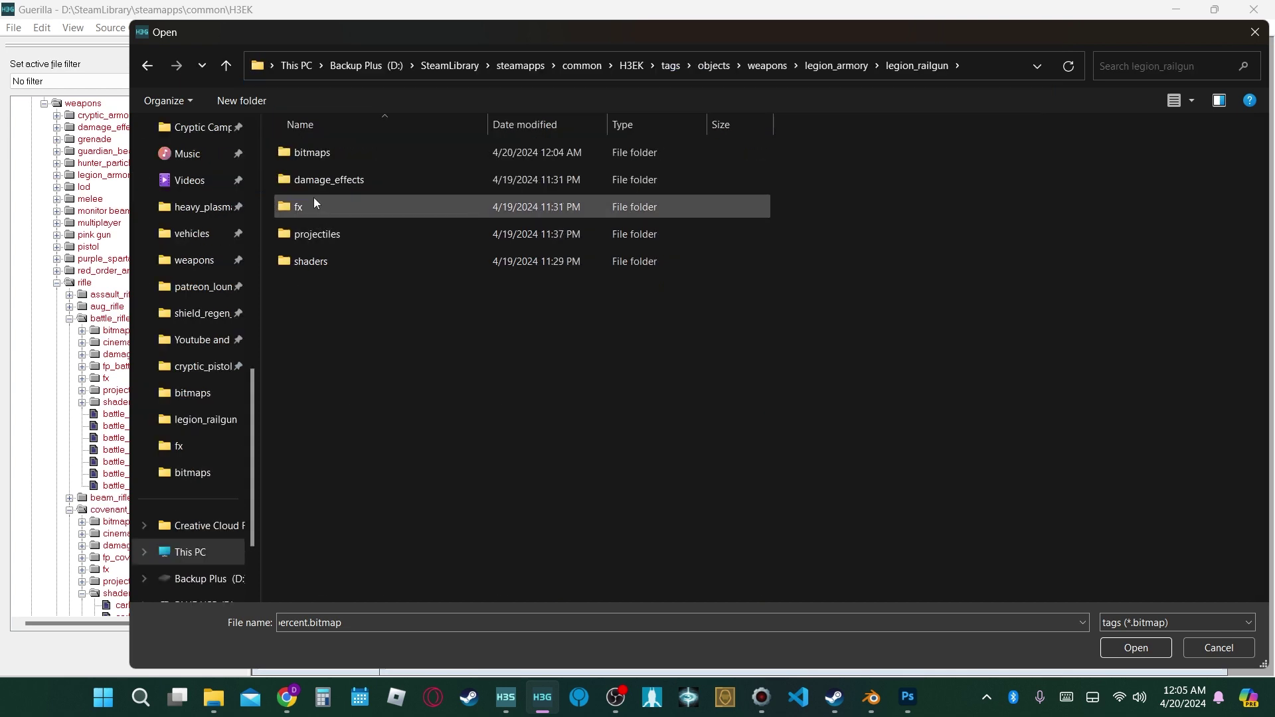
double_click(340, 159)
left_click(382, 181)
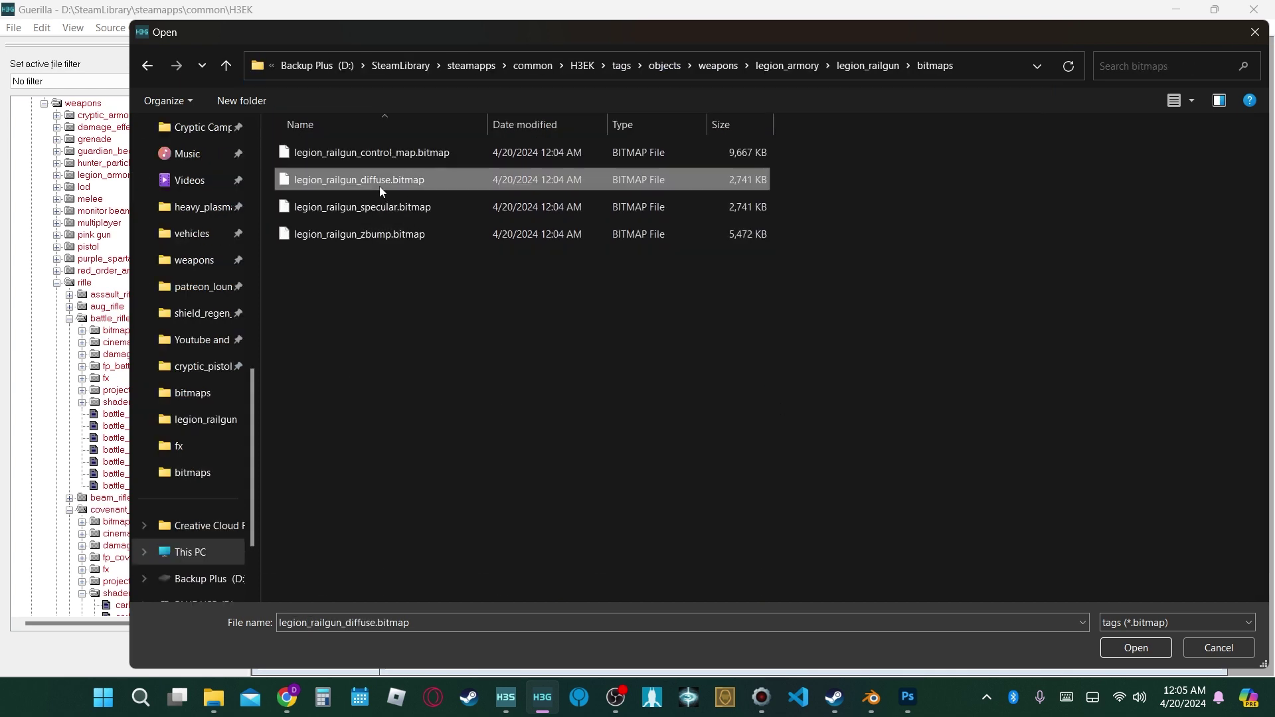
double_click(382, 180)
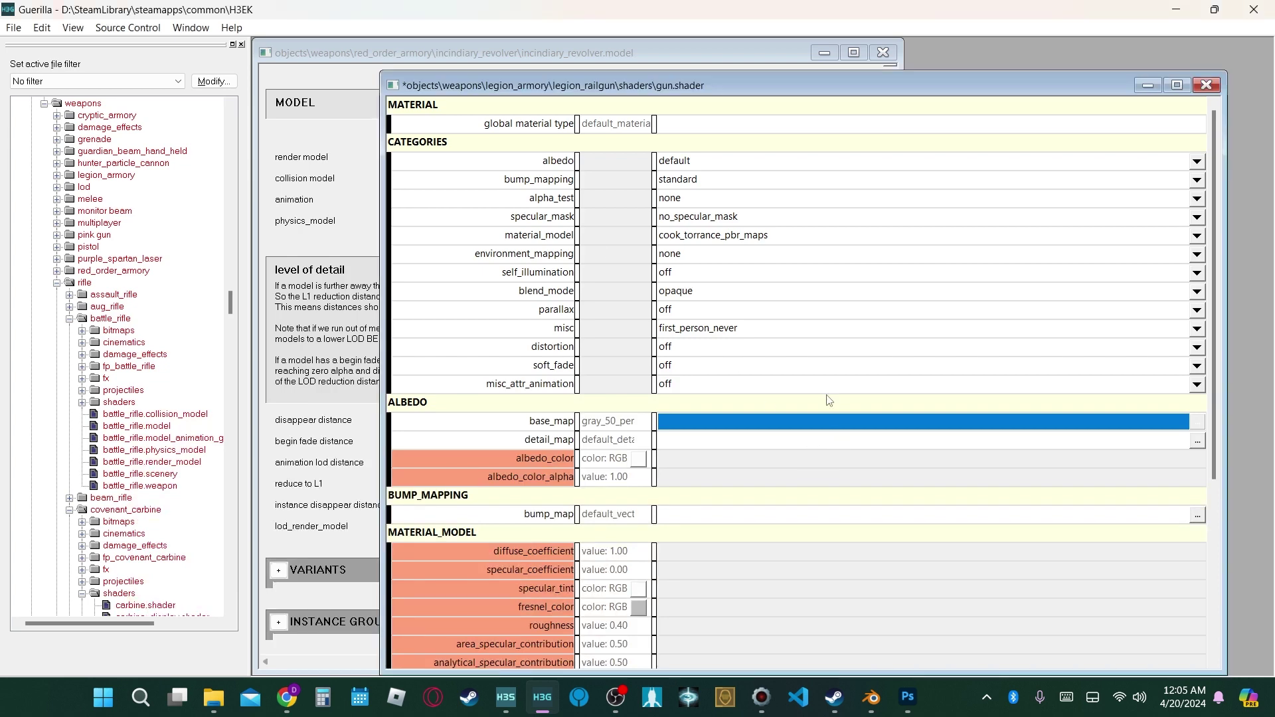
- Assign legion_railgun_zbump.bitmap from the legion_railgun bitmaps tag folder as the shader's bump_map
left_click(1195, 517)
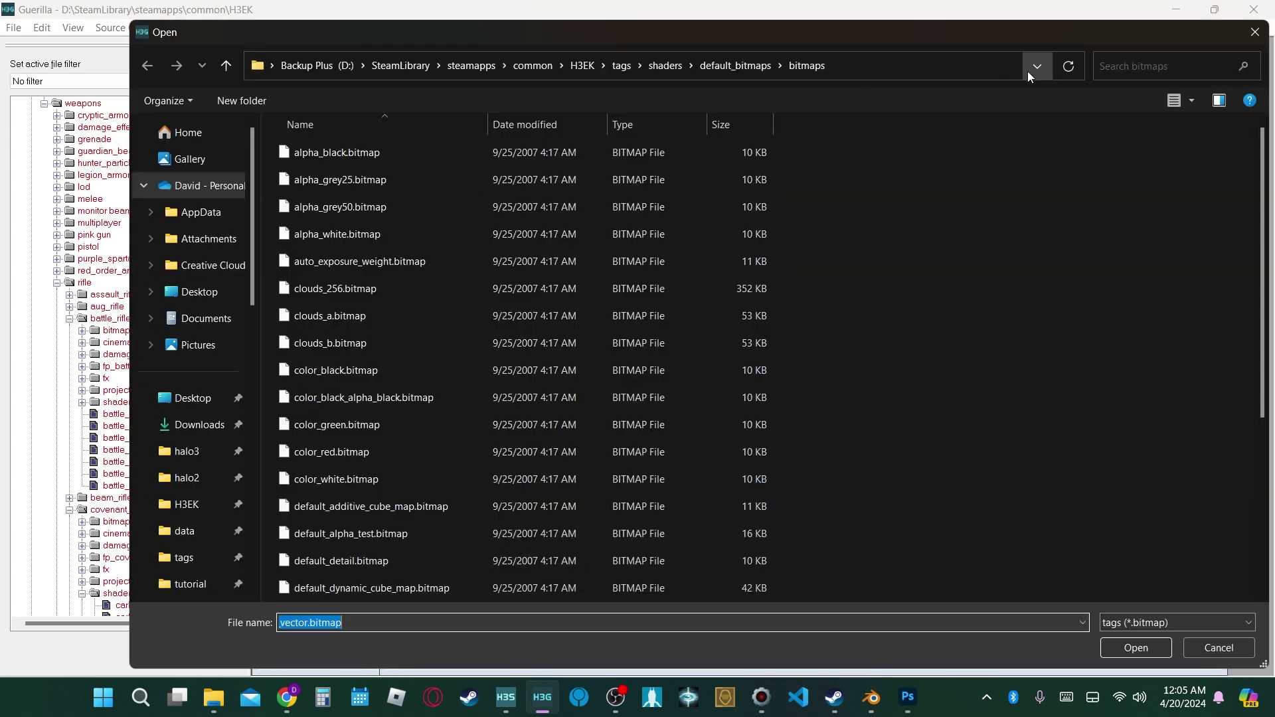
left_click(1028, 72)
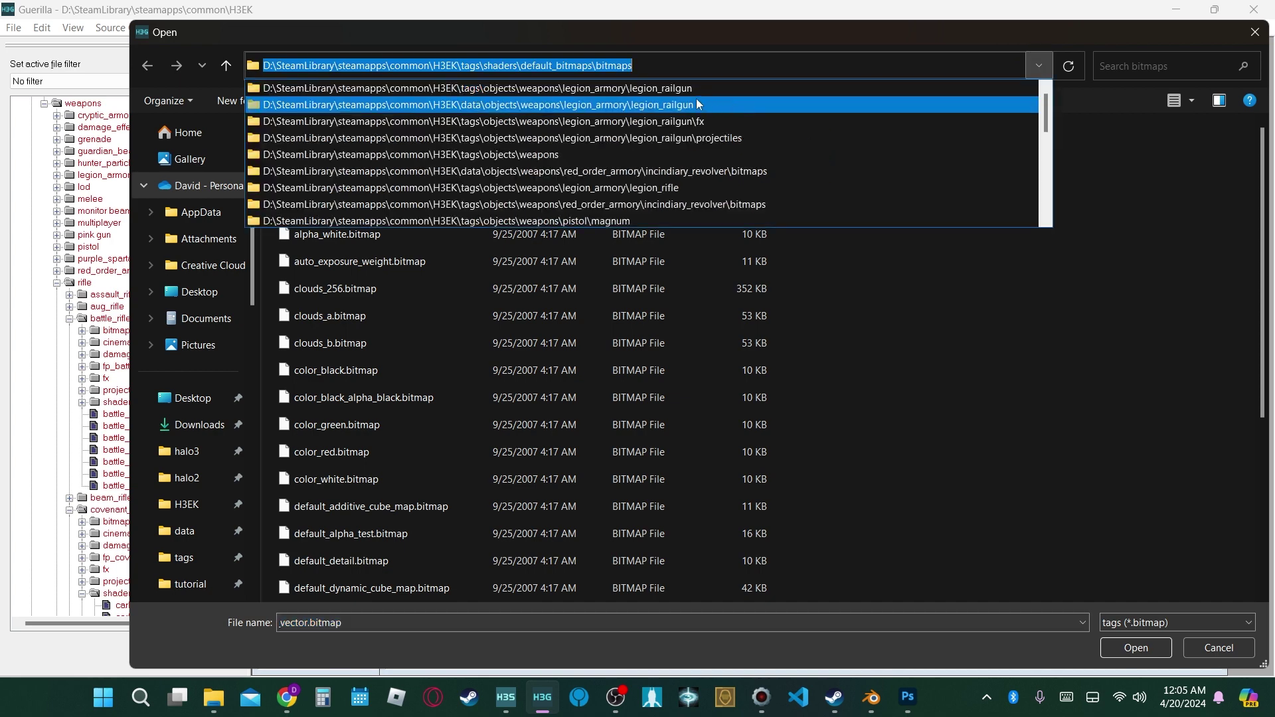
left_click(658, 88)
double_click(360, 148)
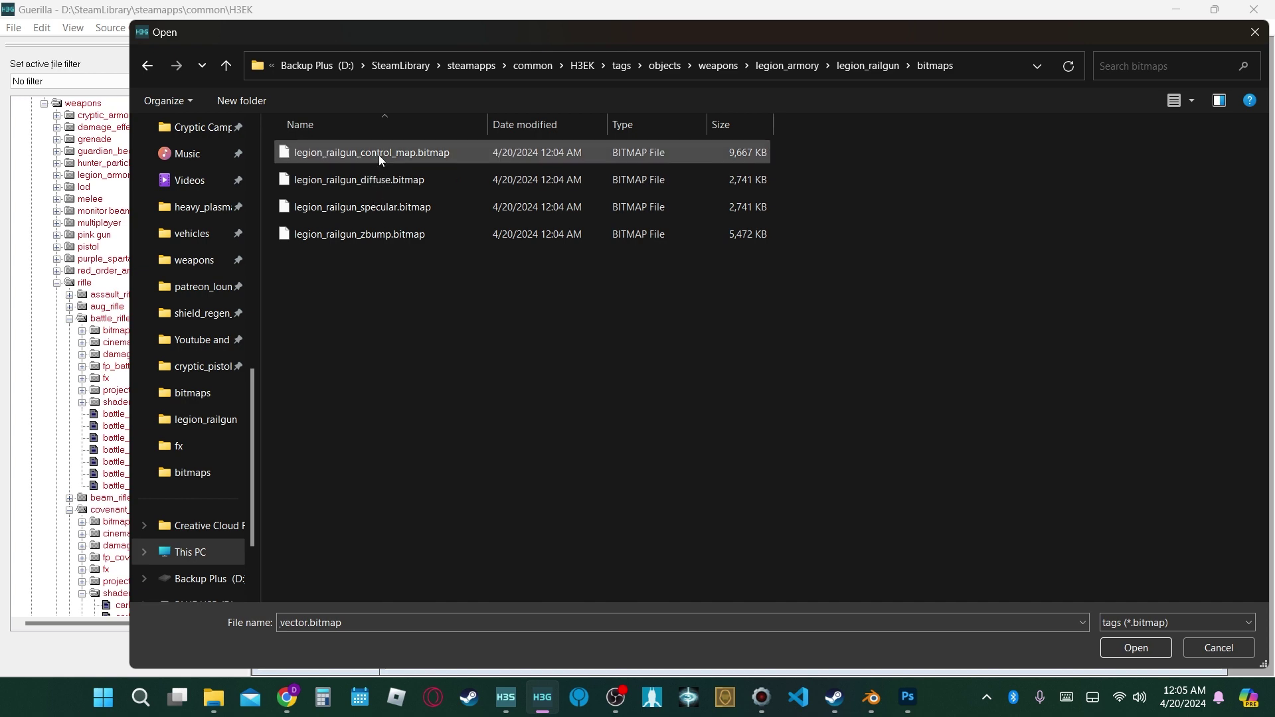
double_click(354, 233)
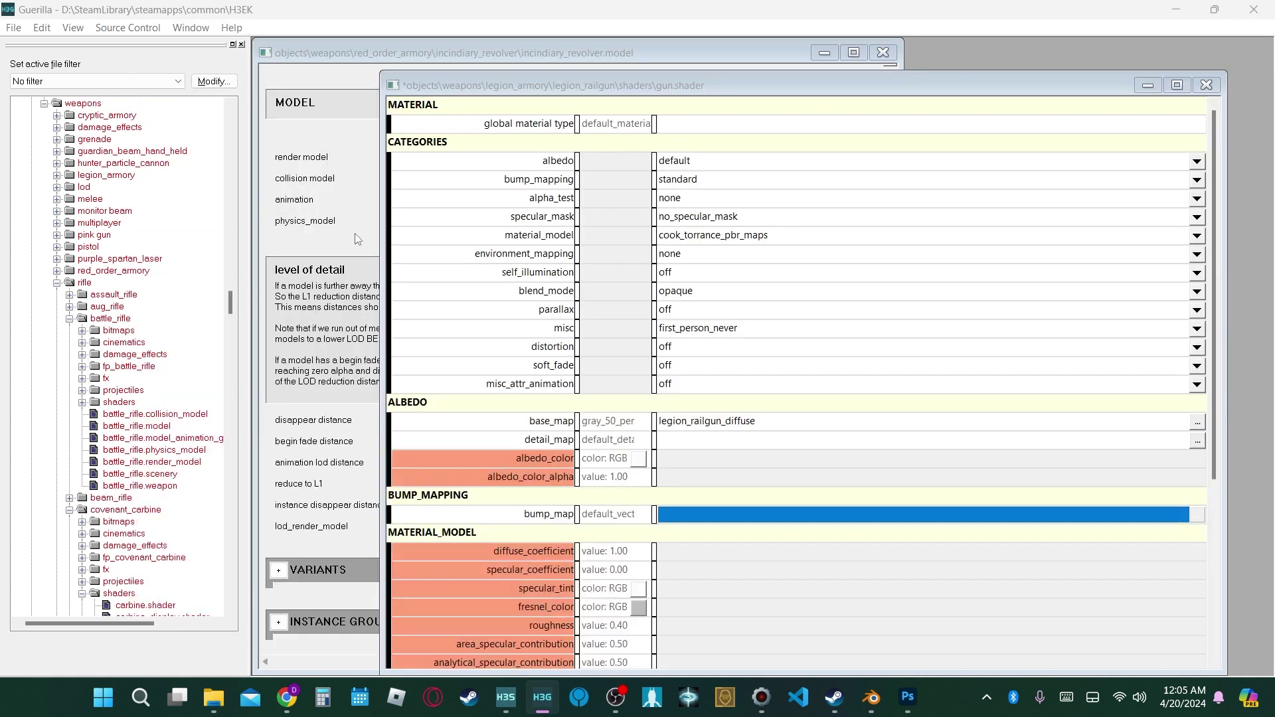
- Assign legion_railgun_control_map.bitmap from the legion_railgun bitmaps tag folder as the shader's material_texture
scroll(819, 621, "down", 5)
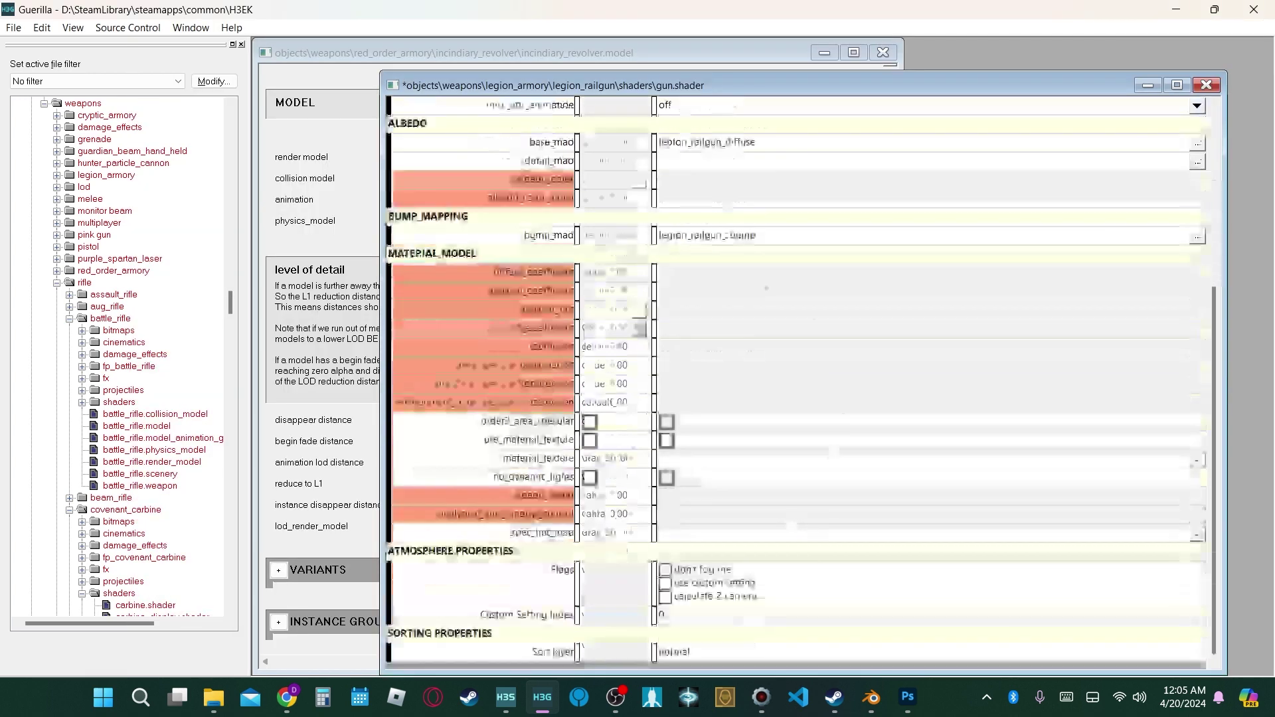
left_click(900, 459)
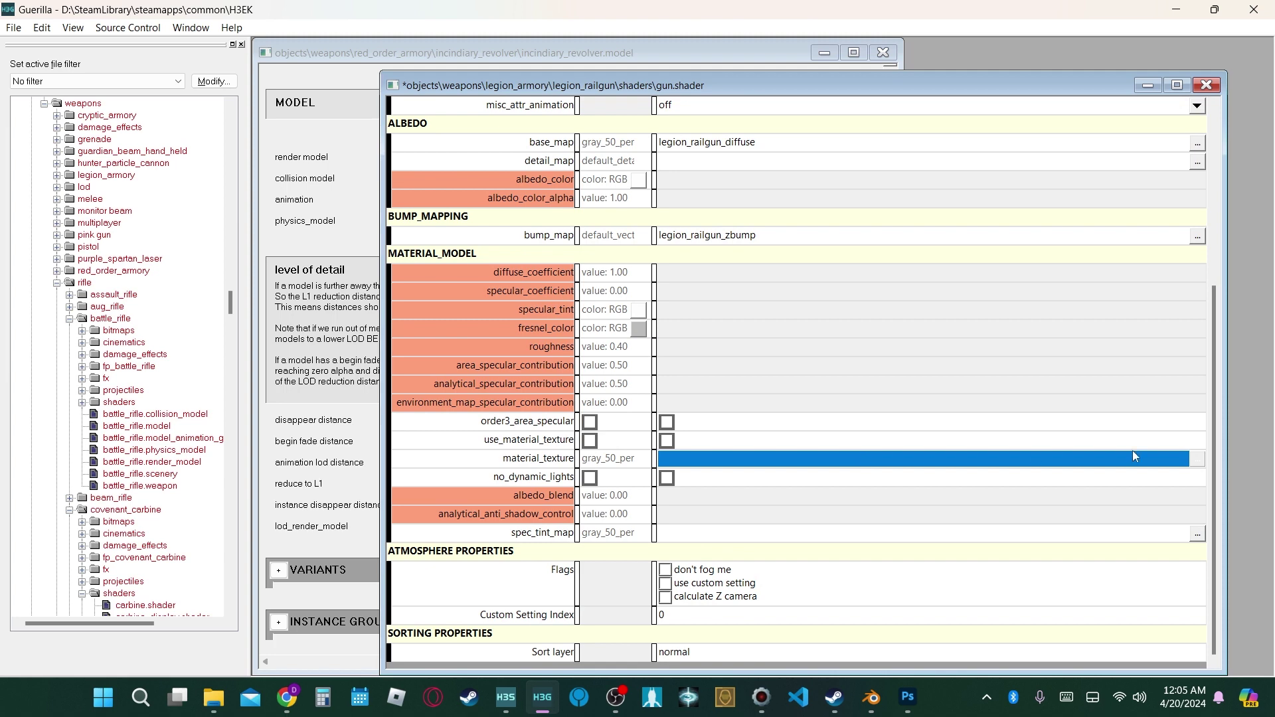
left_click(1197, 461)
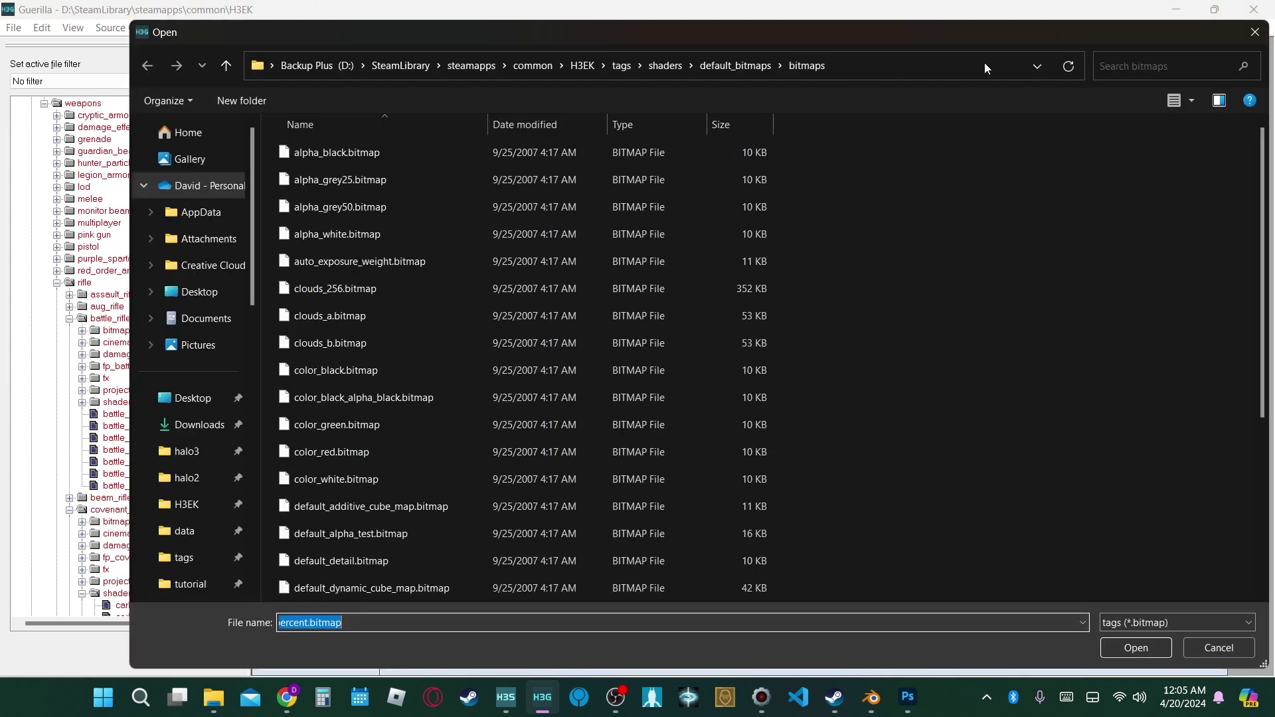
left_click(1024, 66)
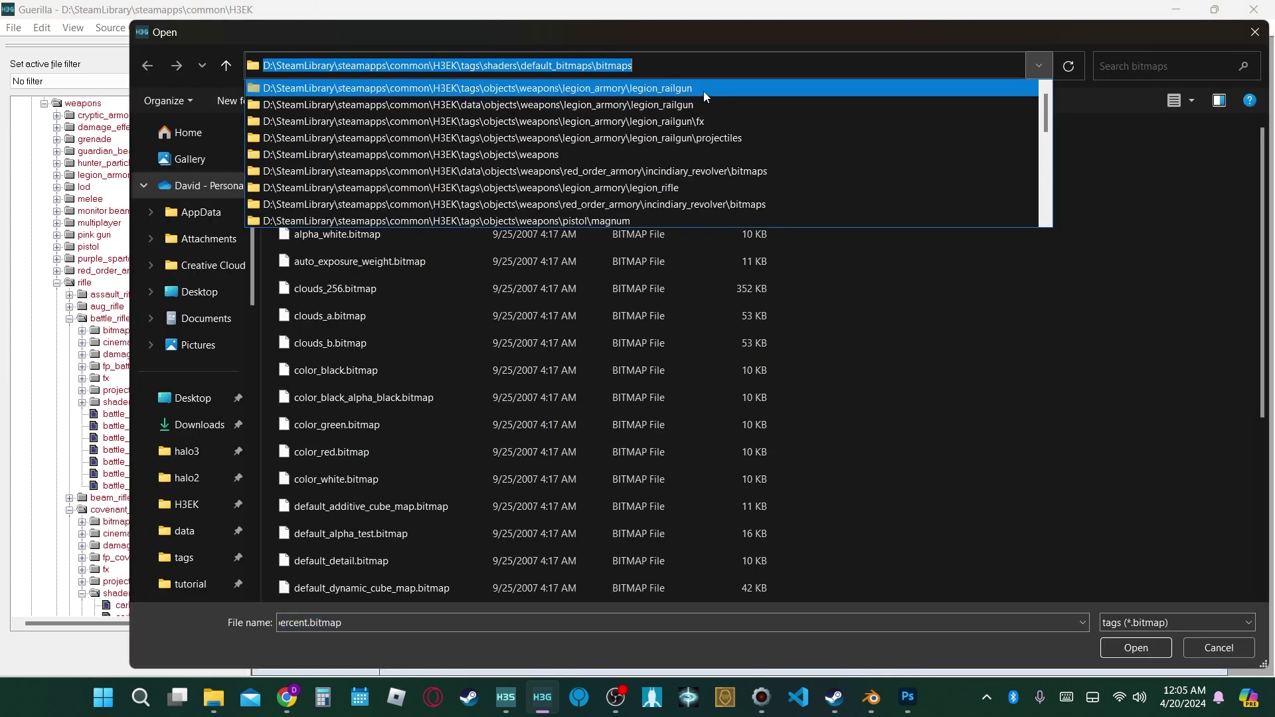
left_click(704, 90)
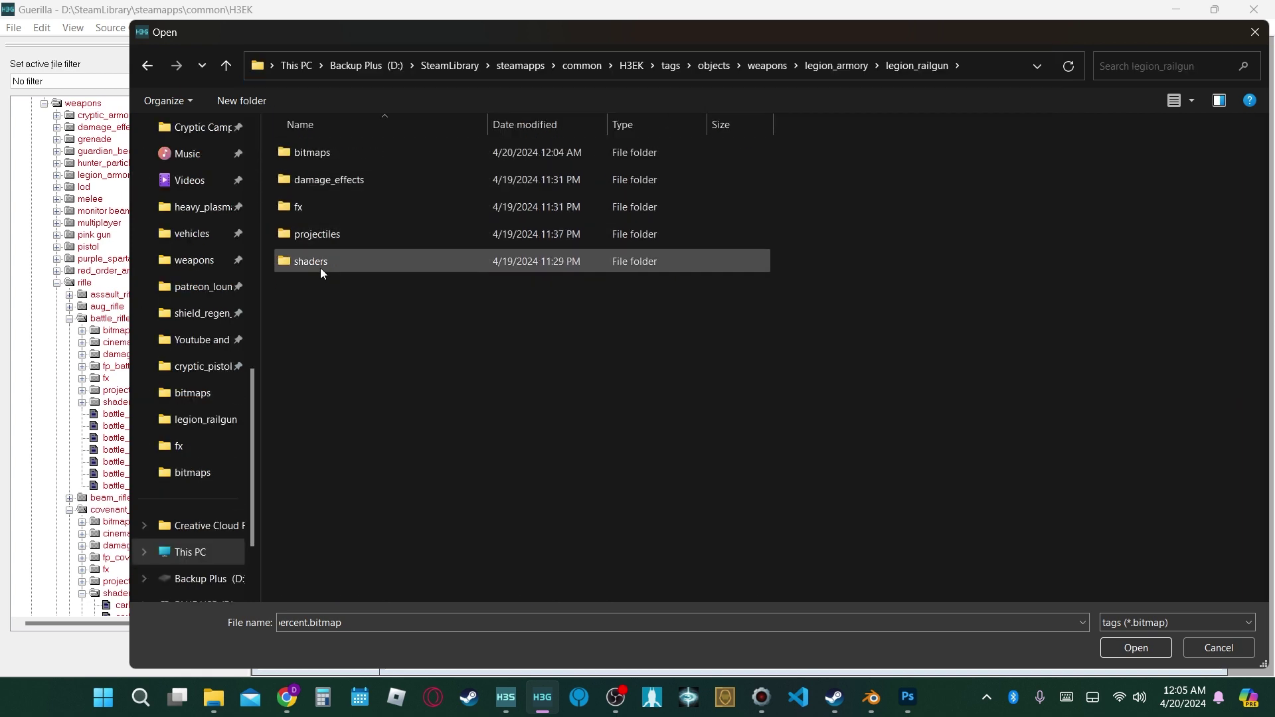
double_click(333, 152)
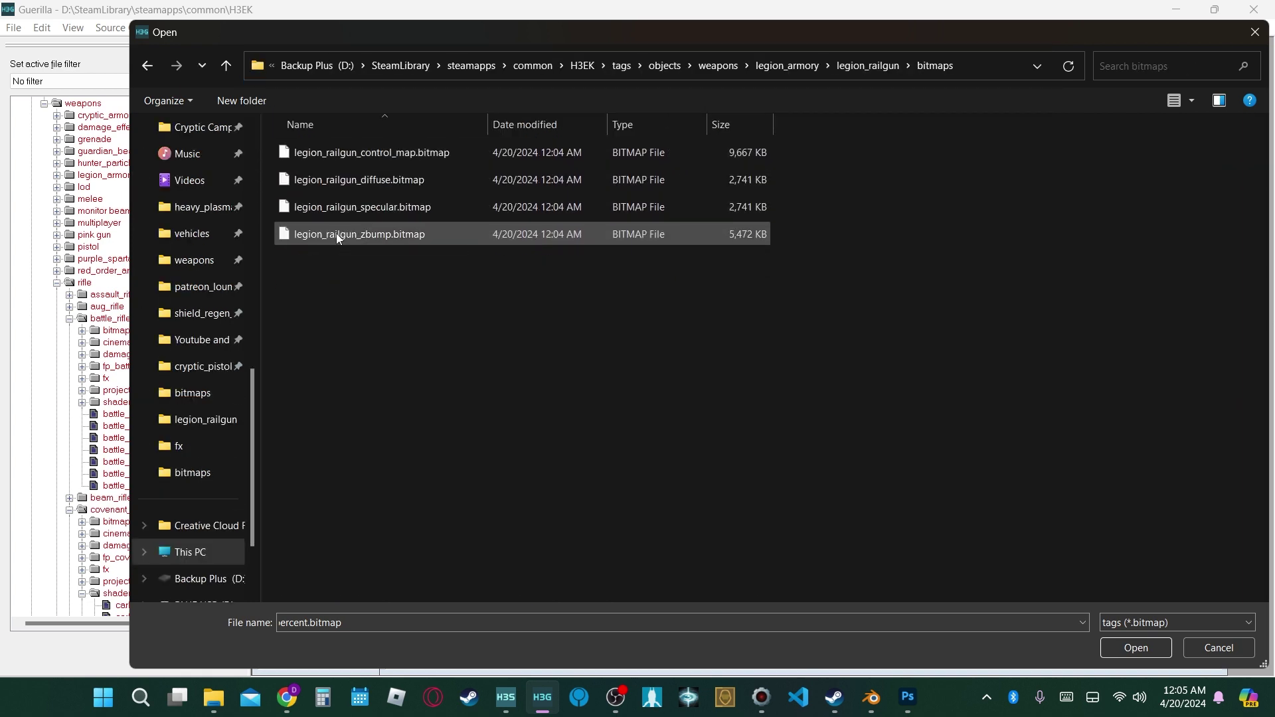
left_click(372, 154)
left_click(1136, 647)
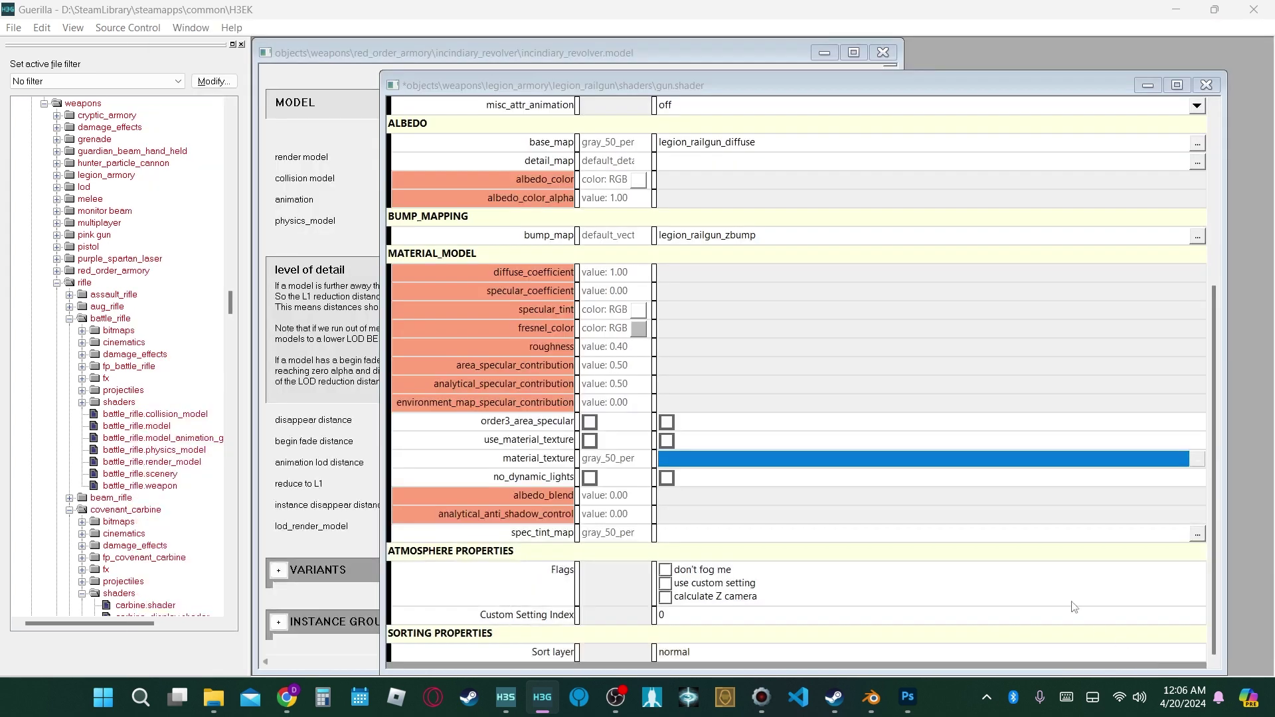
- Enable order3_area_specular and use_material_texture in the gun shader's material model
left_click(667, 422)
left_click(667, 423)
left_click(666, 441)
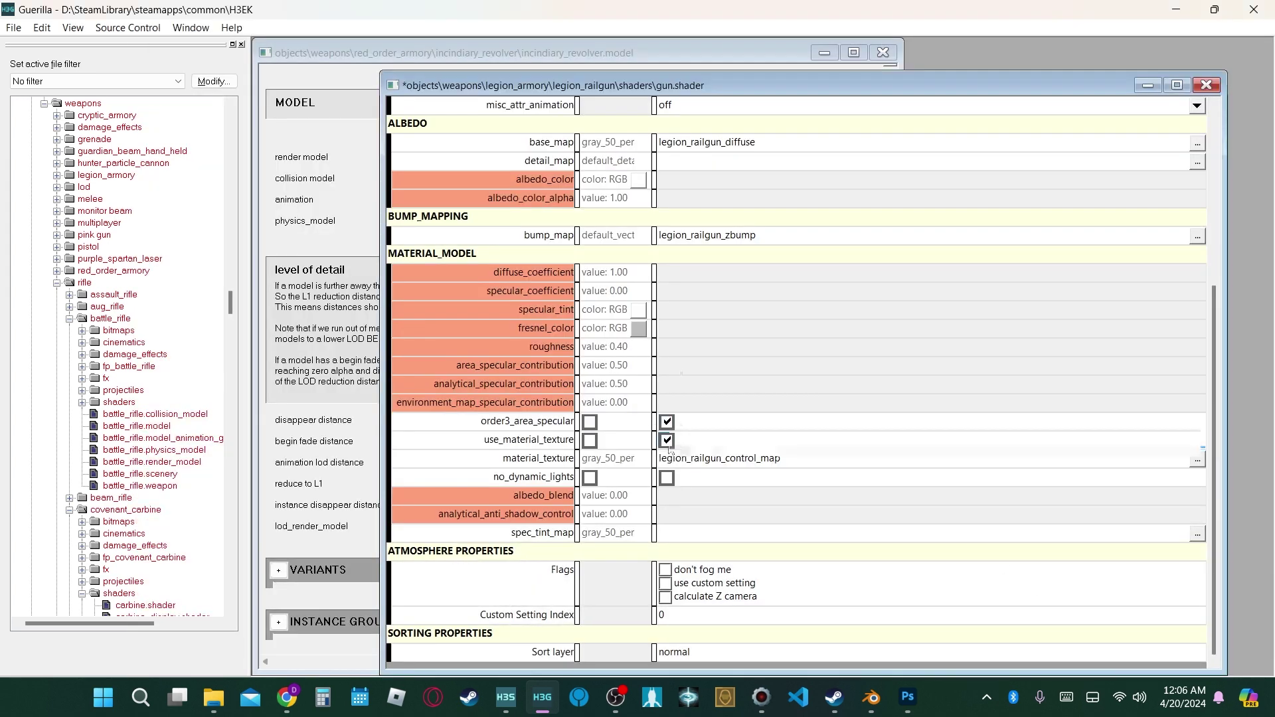
- Set both environment_map_specular_contribution and analytical_specular_contribution to 1
double_click(676, 401)
type("1")
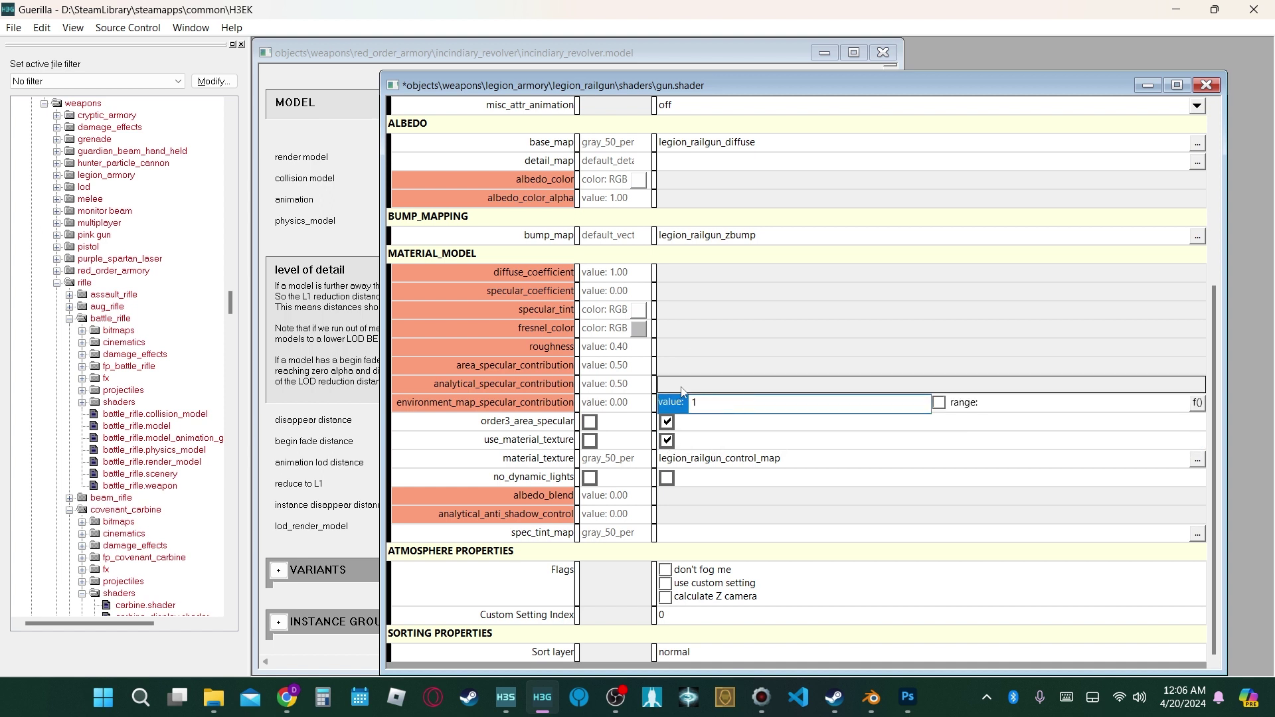
double_click(682, 385)
type("1")
- Set area_specular_contribution to 0.25 and roughness to 0.2 in the shader's material model
double_click(702, 366)
type(".")
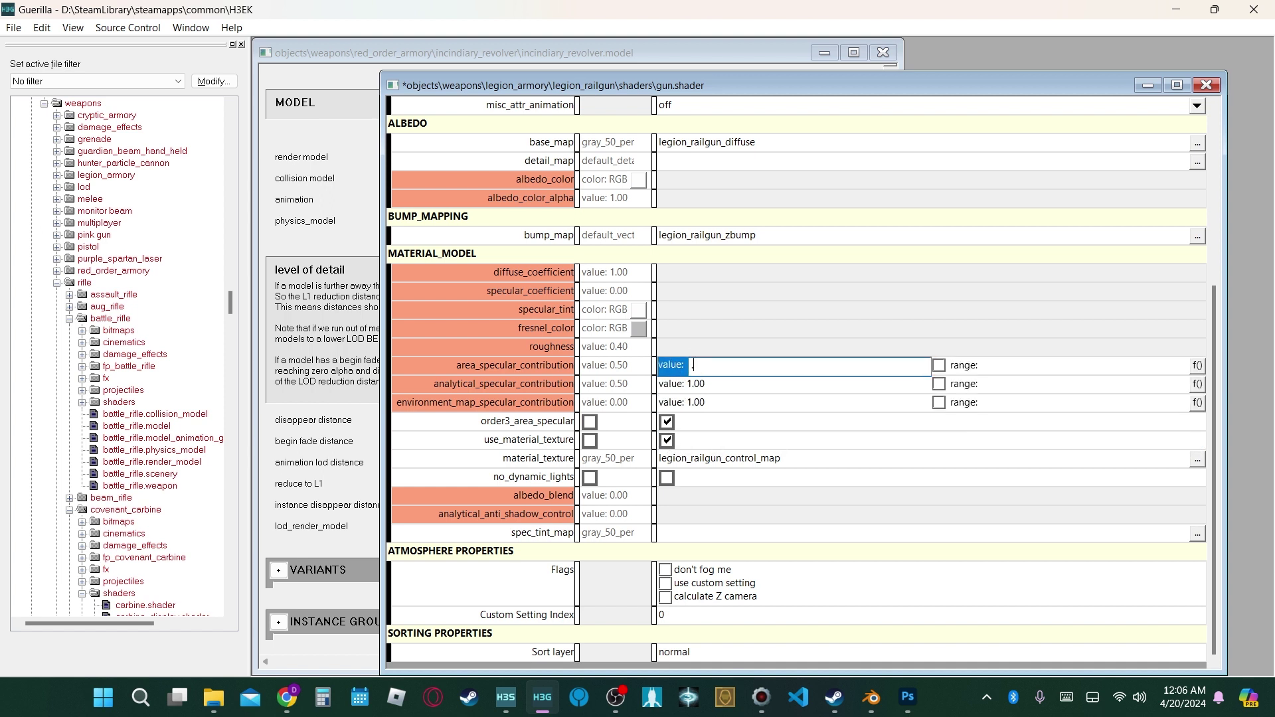
type("25")
double_click(712, 345)
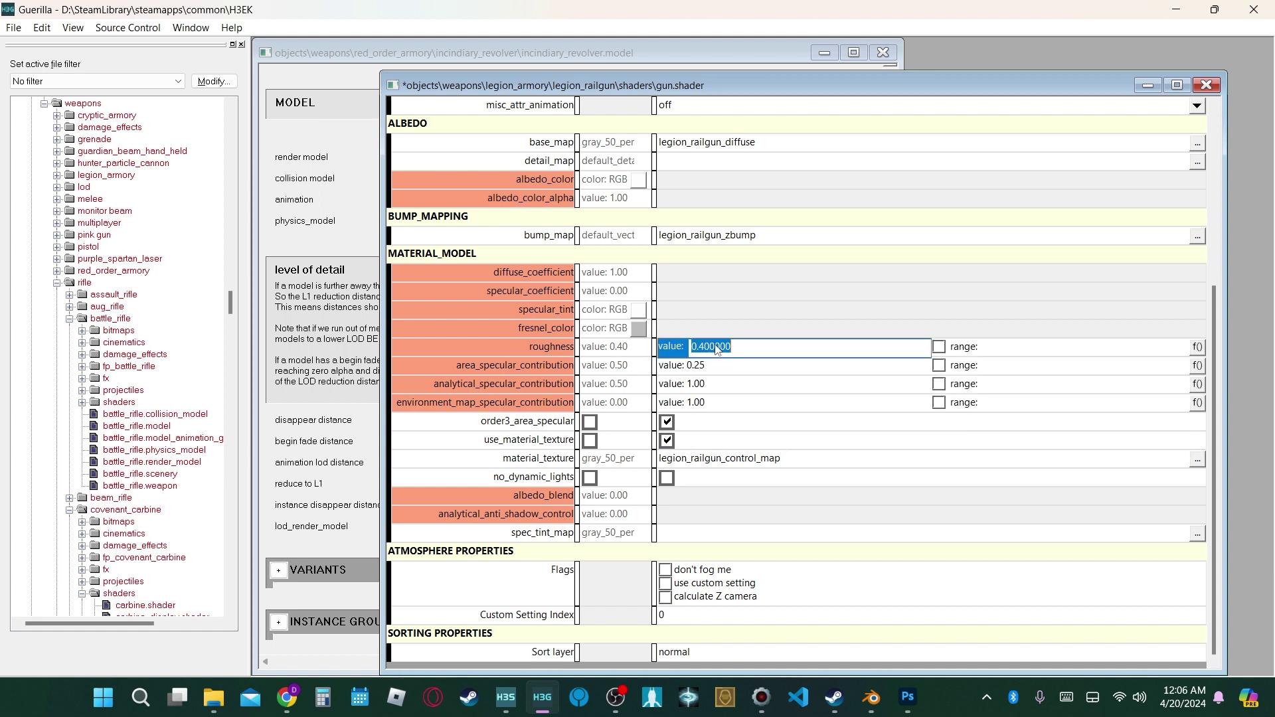
type(".2")
key("Return")
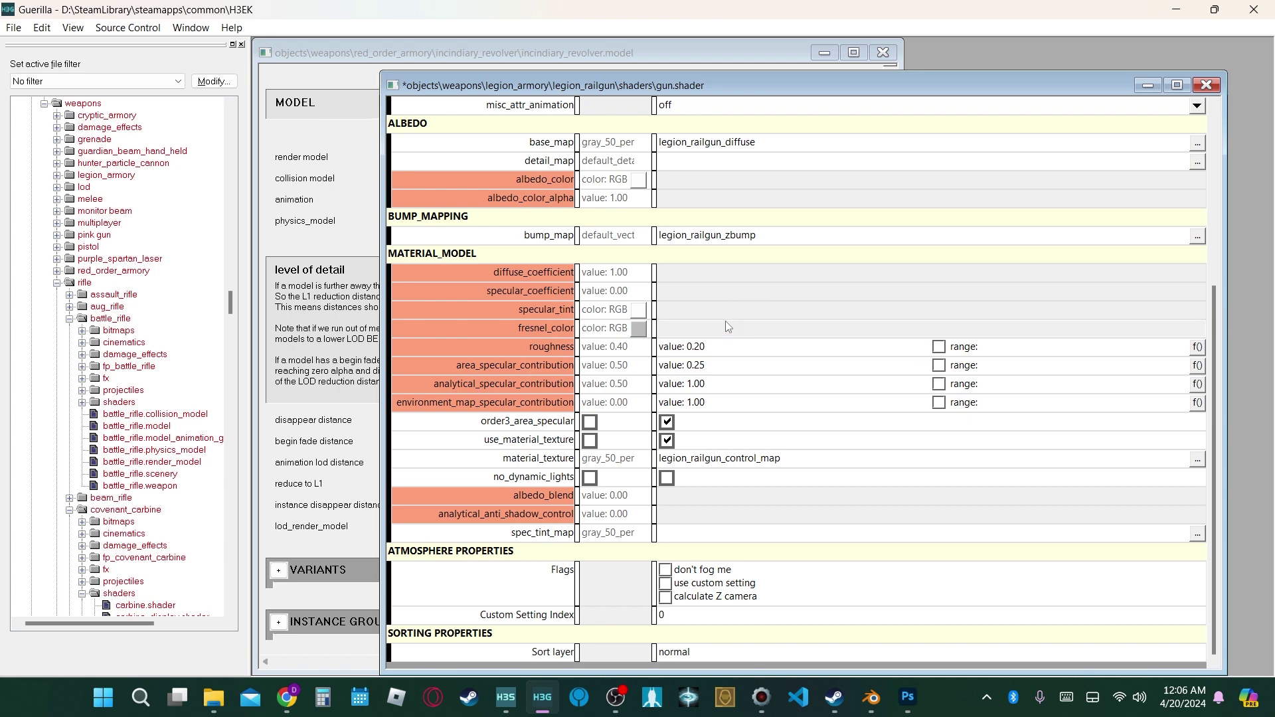
- Save the railgun's gun.shader and switch to Sapien's game window
key("ctrl+s")
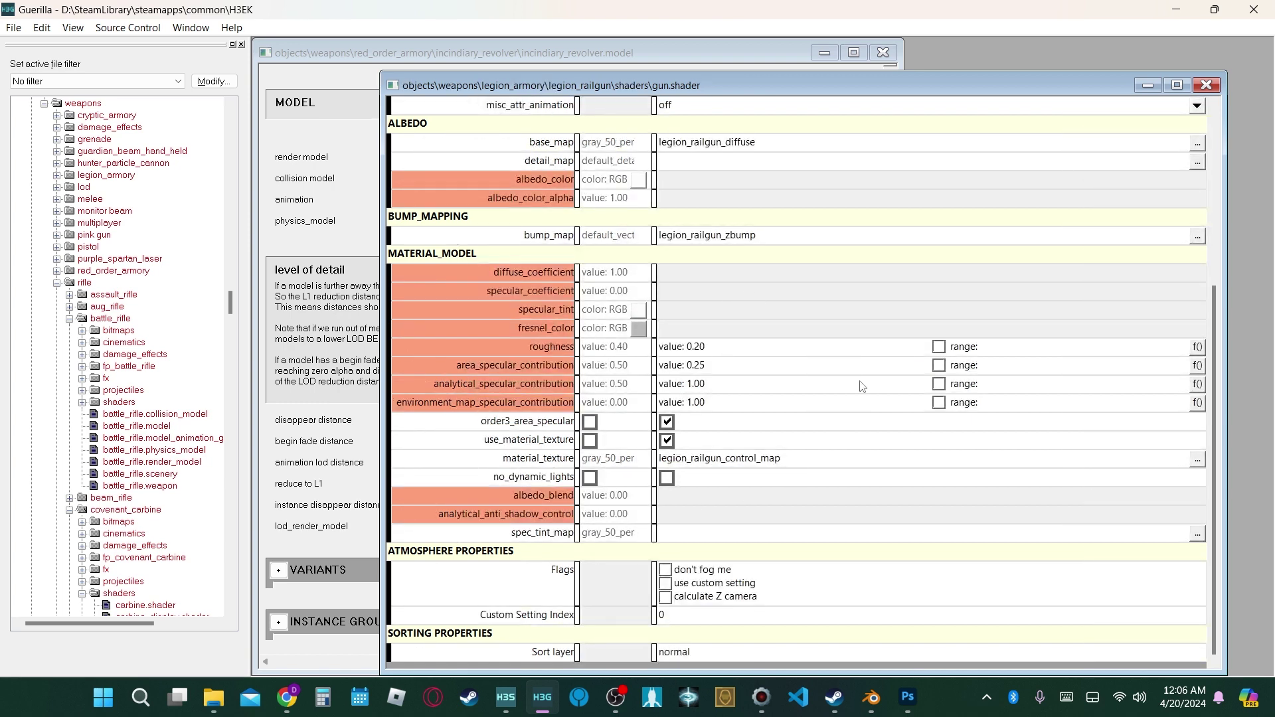
key("alt+Tab")
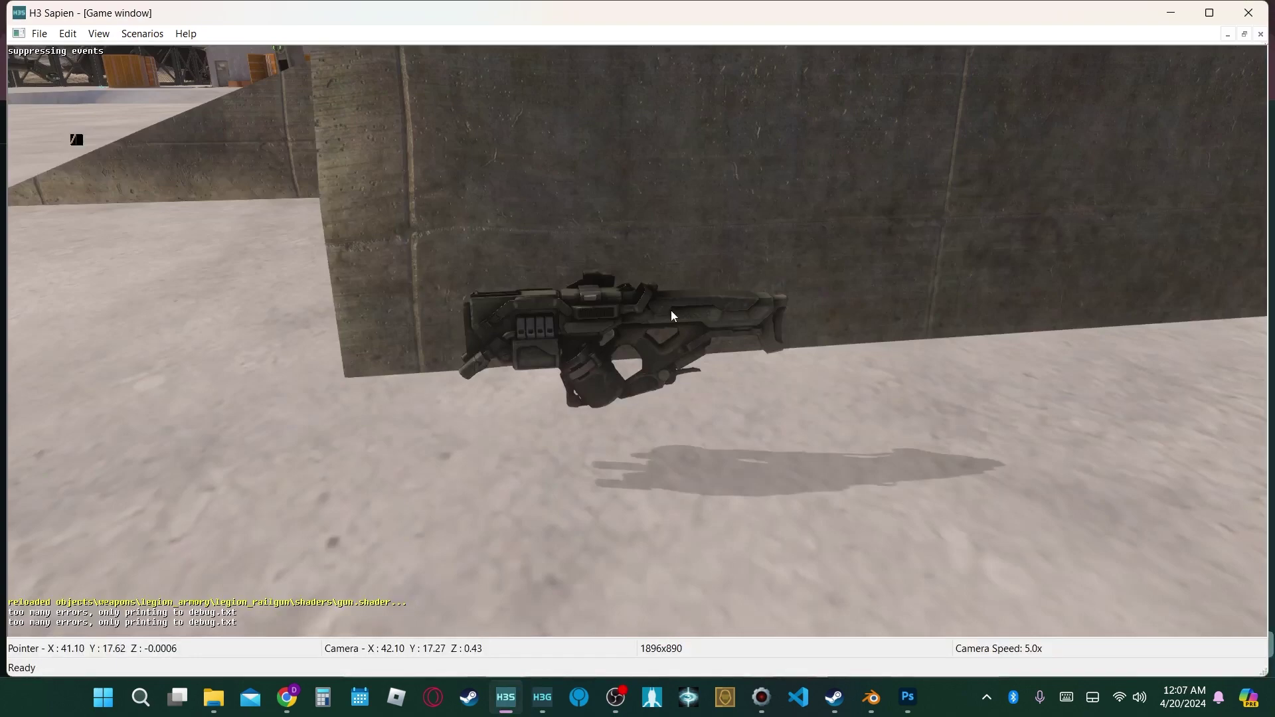
- Set the camera speed to 1.0x for a close fly-around of the railgun
middle_click(628, 432)
key("a")
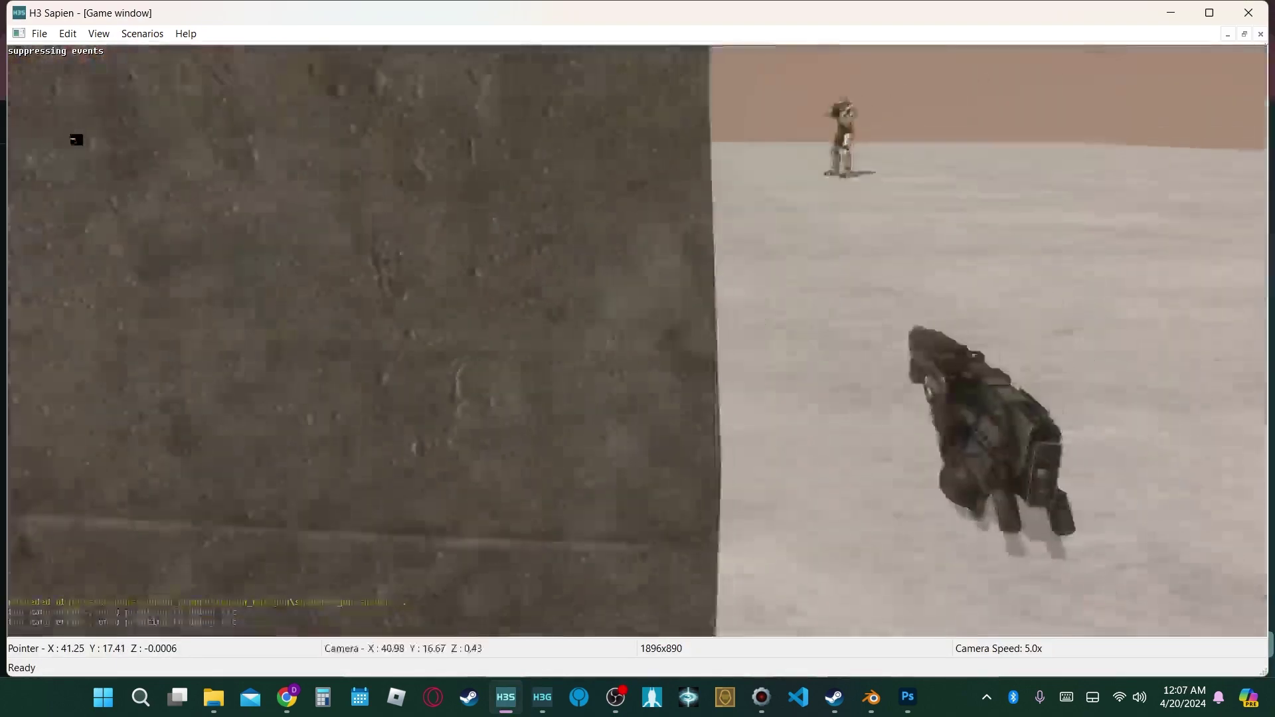
key("shift")
key("shift")
key("shift")
key("shift")
- Examine the railgun's updated shading up close from both sides, the front and above
key("d")
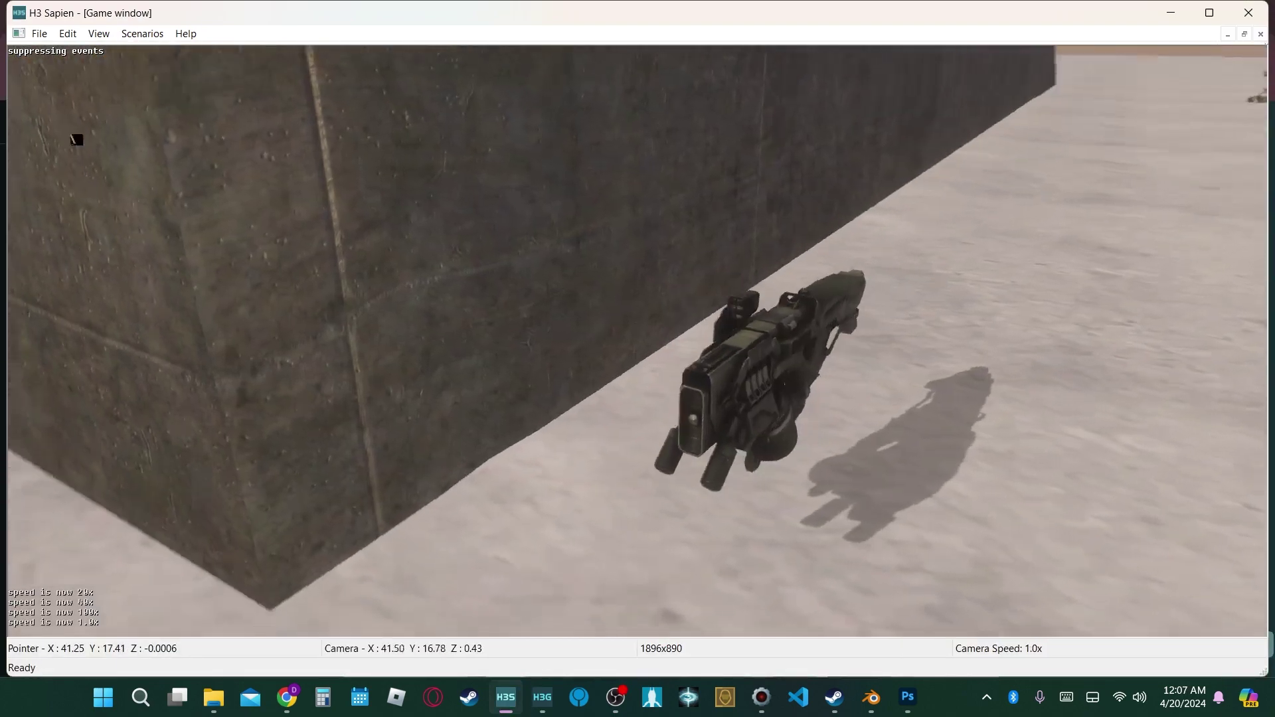
key("d")
key("f")
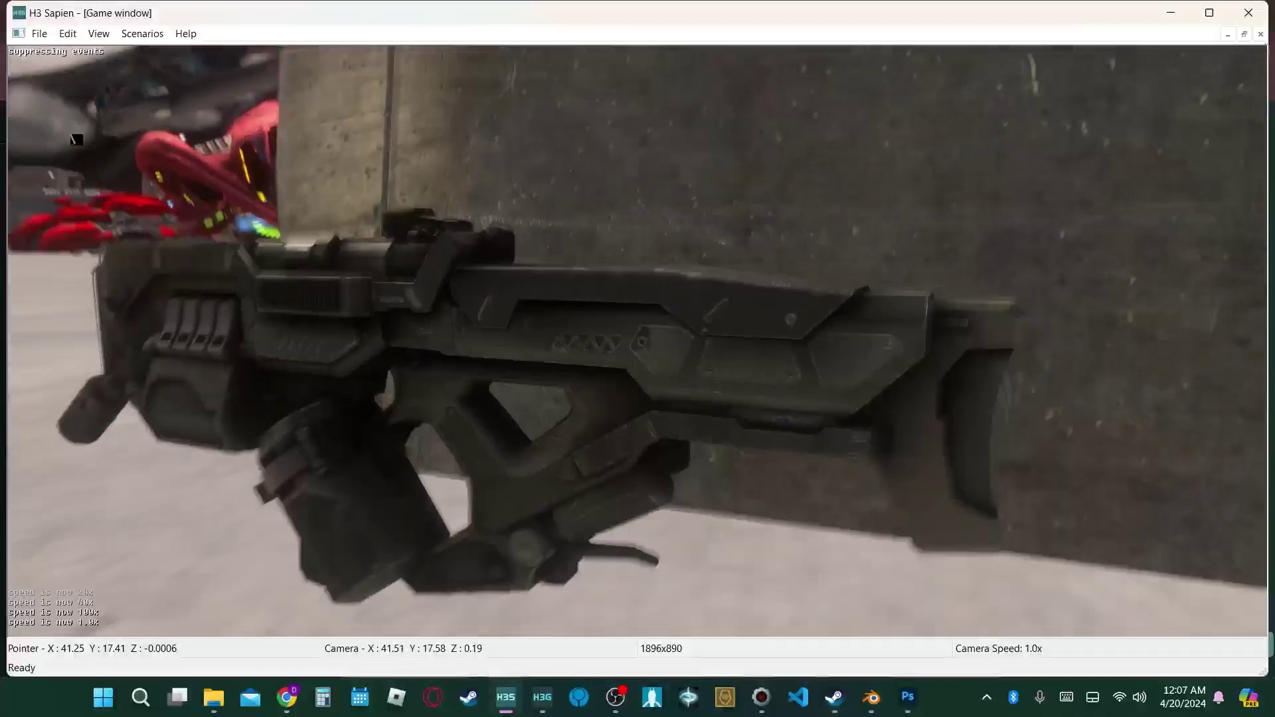
key("d")
key("d")
key("w")
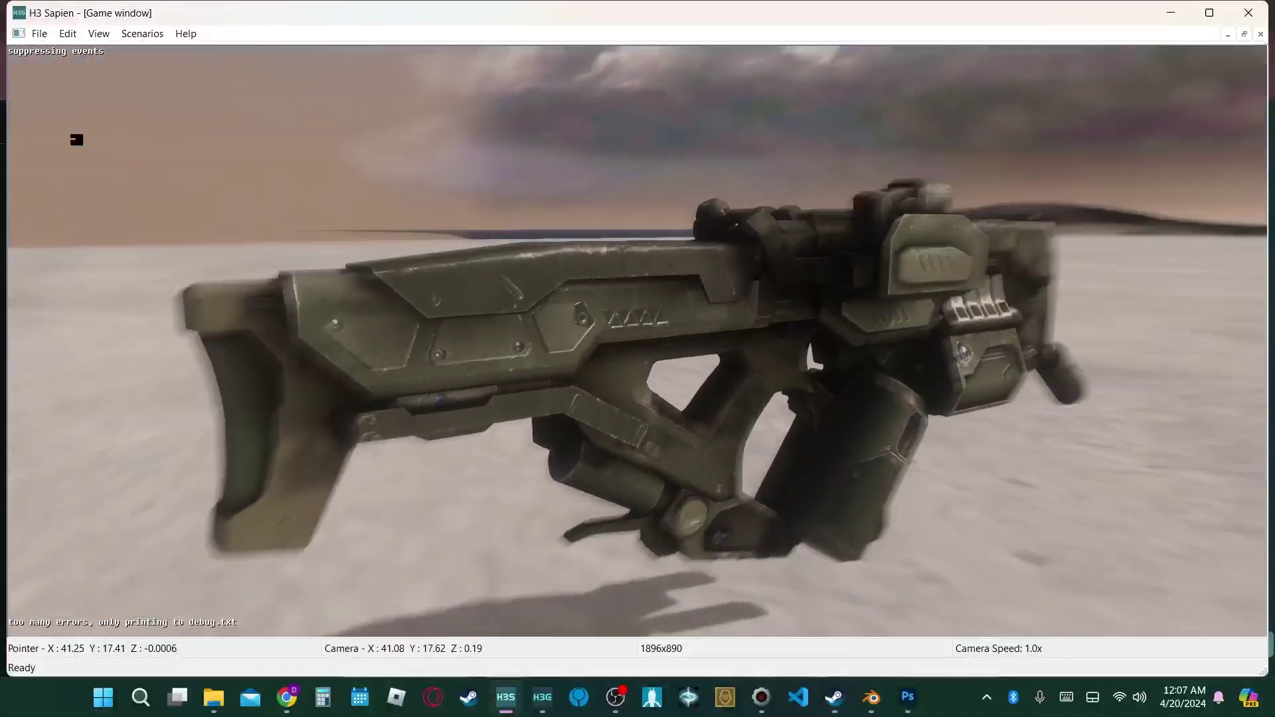
key("s")
key("d")
key("d")
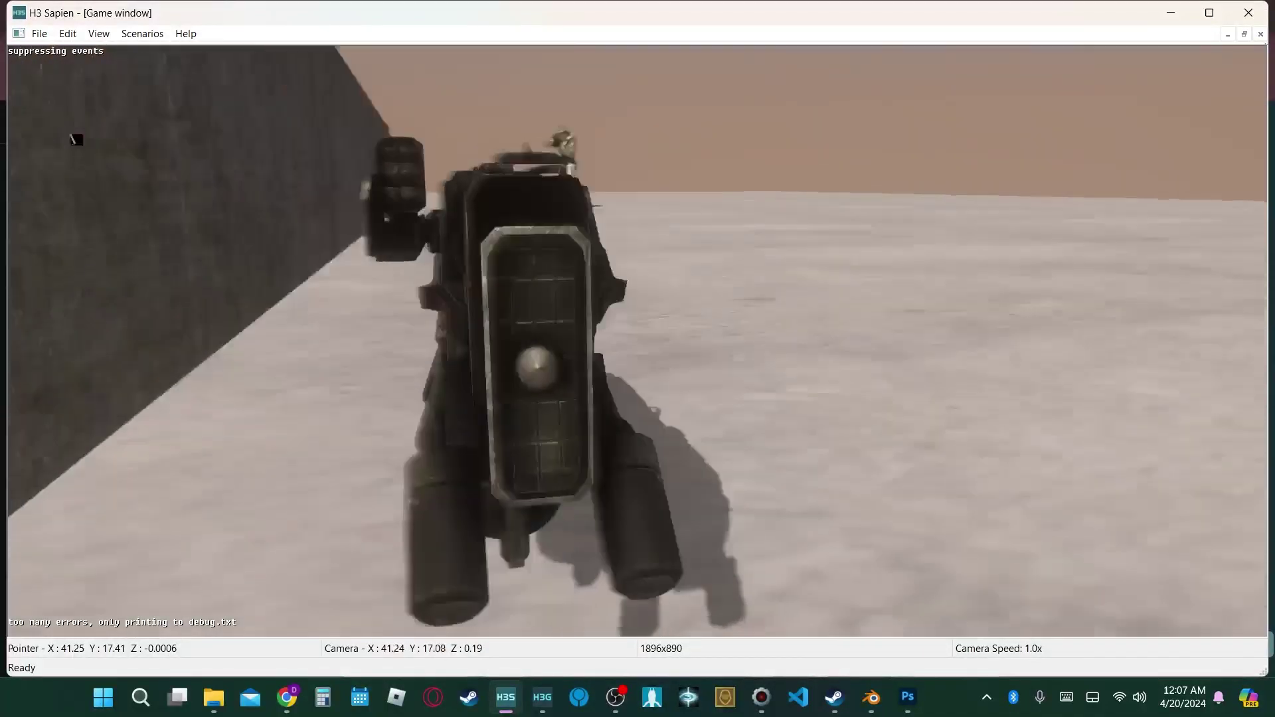
key("s")
key("r")
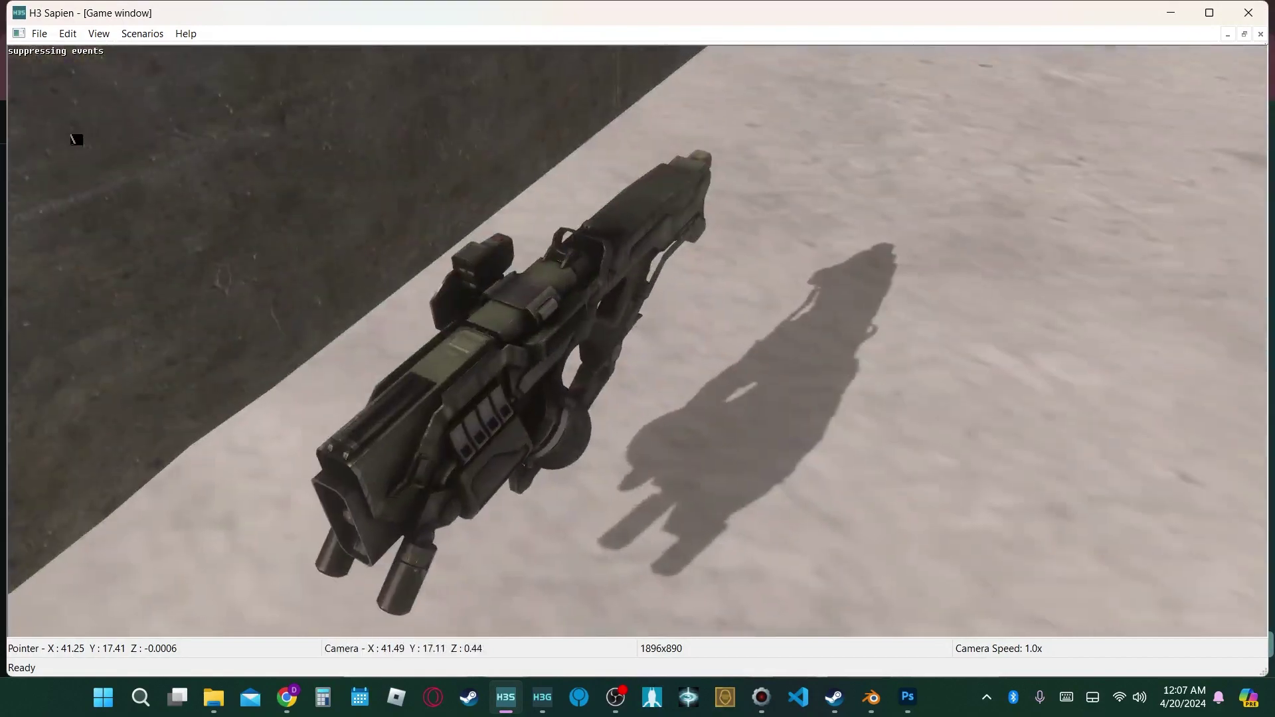
mouse_move(644, 425)
left_mouse_down()
mouse_move(628, 432)
mouse_move(627, 420)
mouse_move(628, 431)
left_mouse_up()
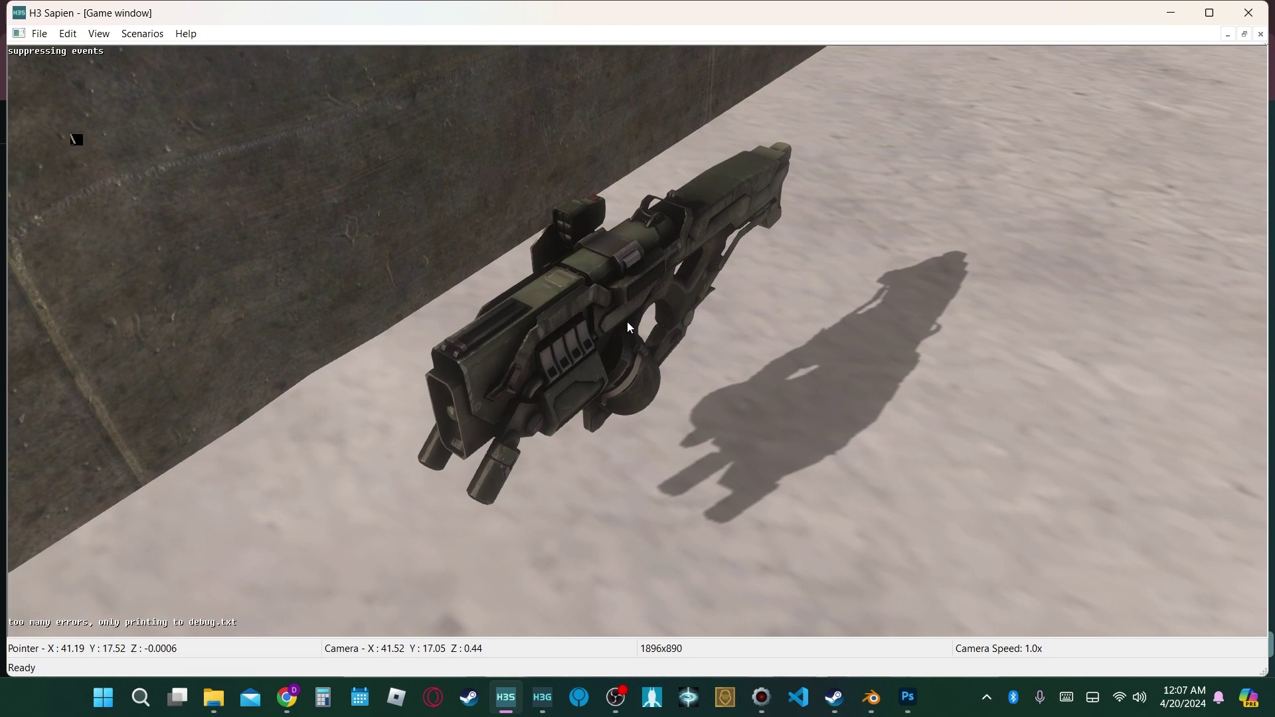
- Examine the railgun from farther away against the concrete platform, open ground and distant character
left_click_drag(627, 322, 664, 239)
key("s")
key("z")
key("w")
key("f")
key("a")
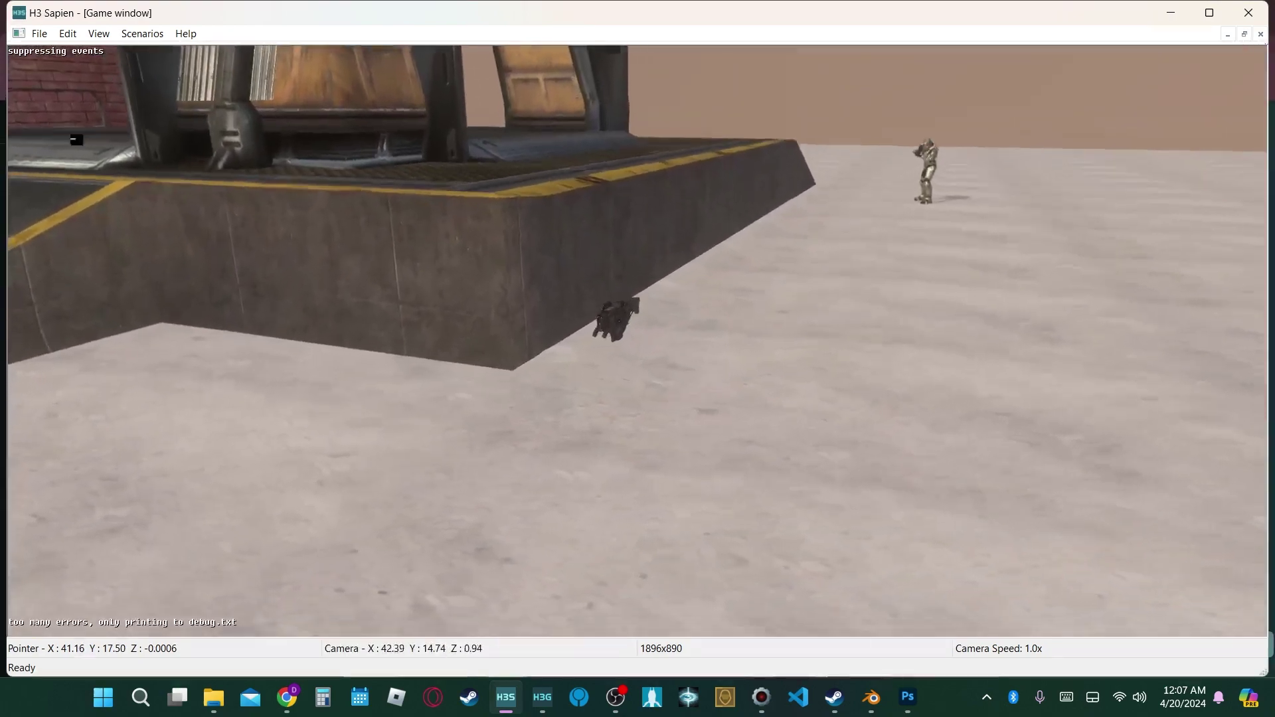
key("w")
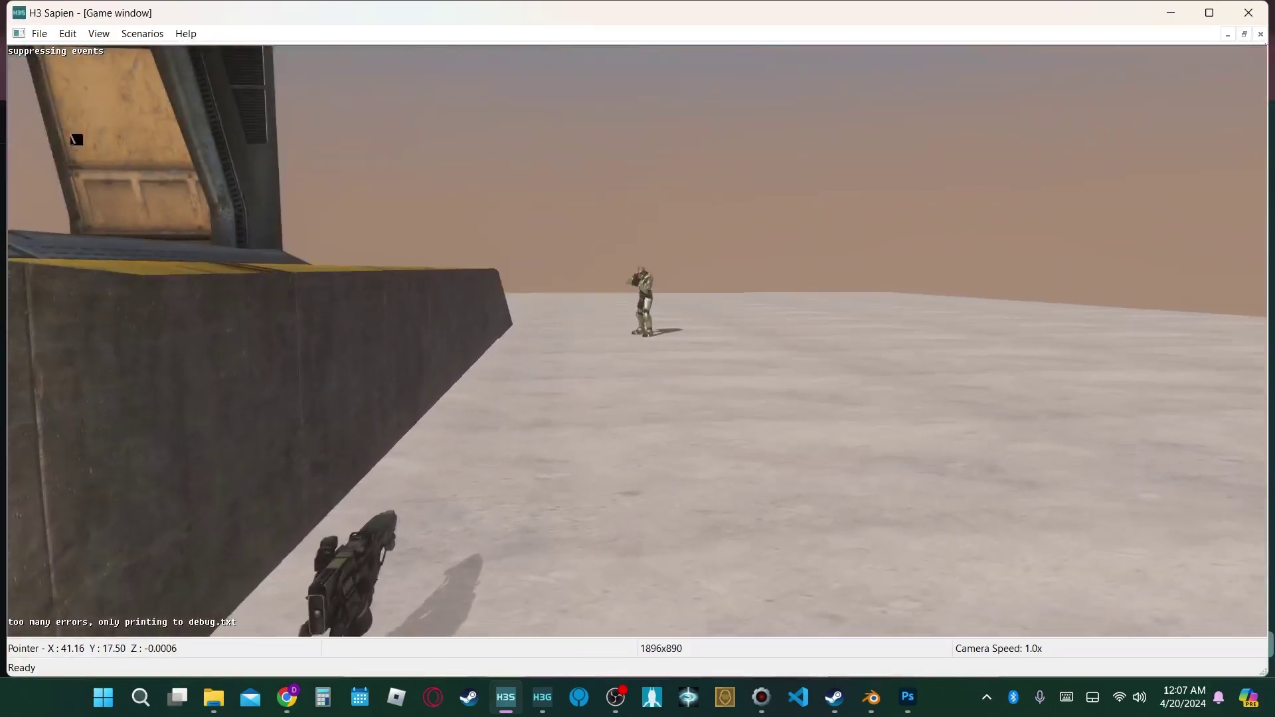
key("w")
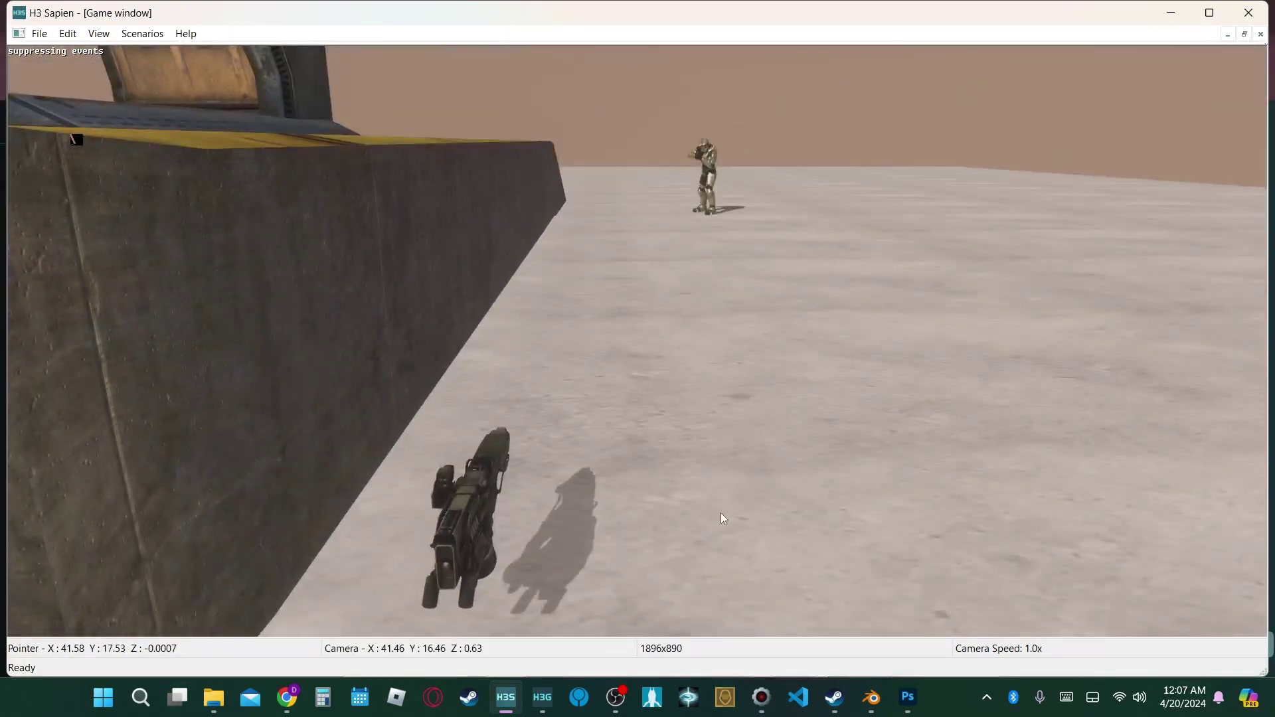